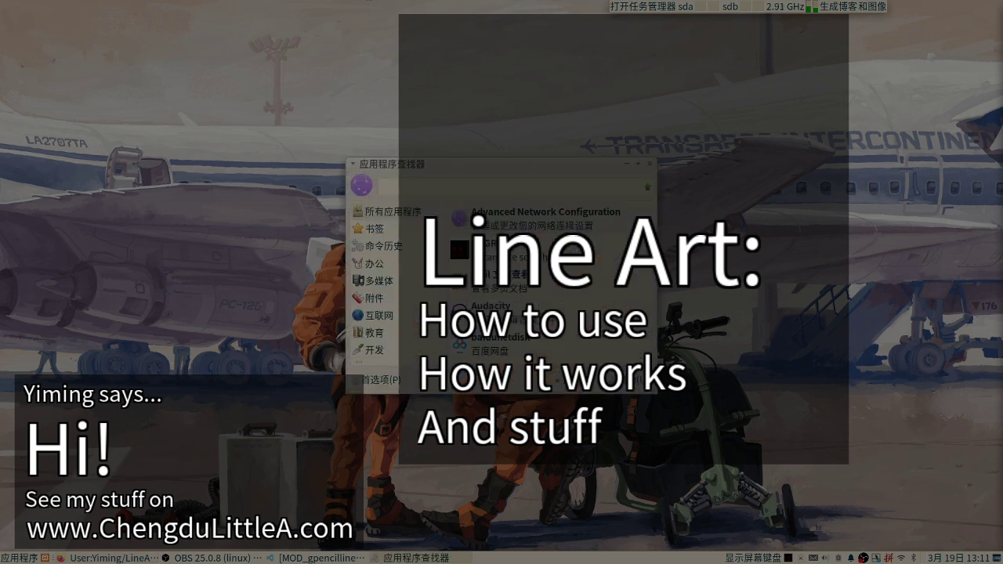
Launch Blender by searching 'bili' in the application finder
text(bili)
key(space)
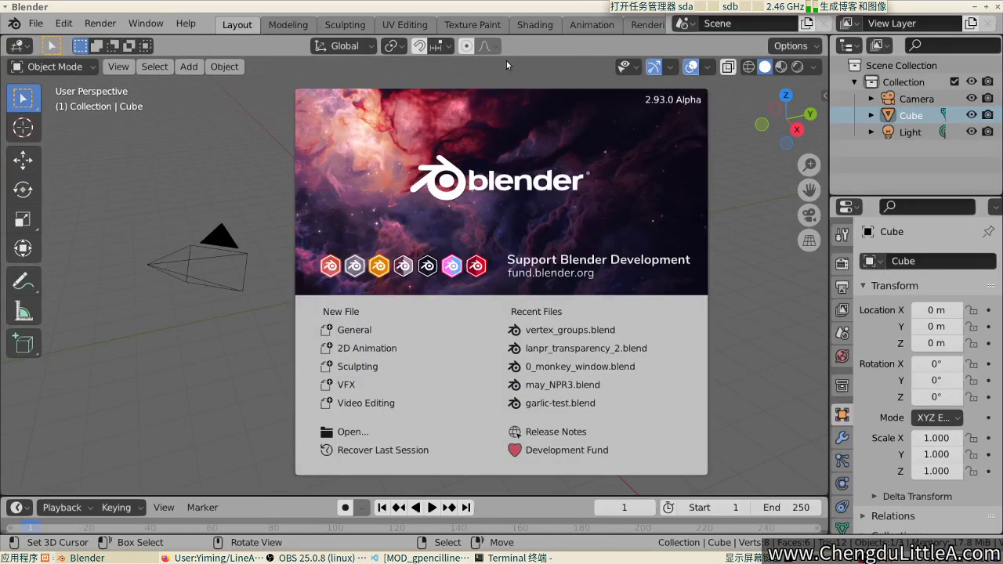
Dismiss the splash screen, shrink the cube, and place two overlapping duplicates
click(226, 192)
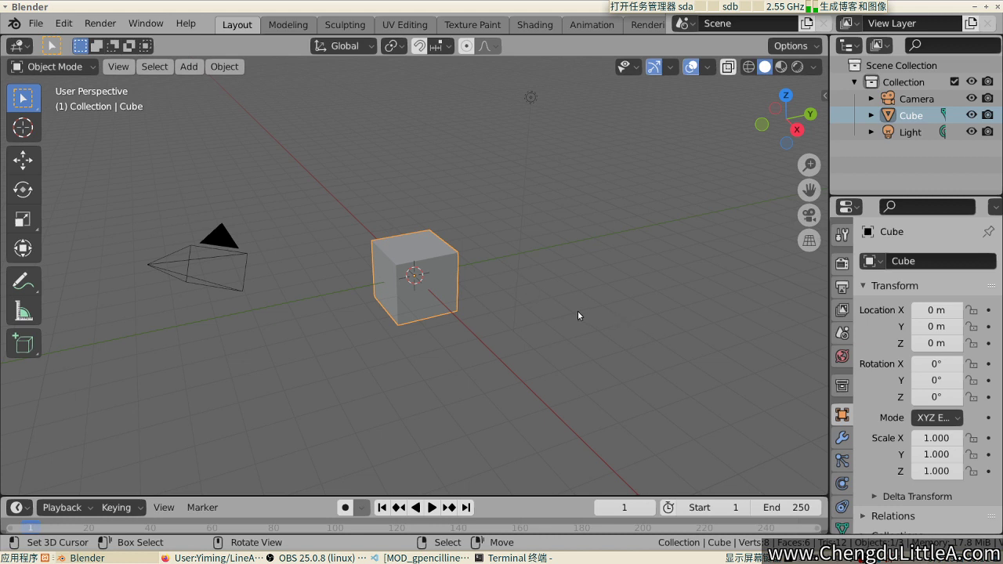
key(s)
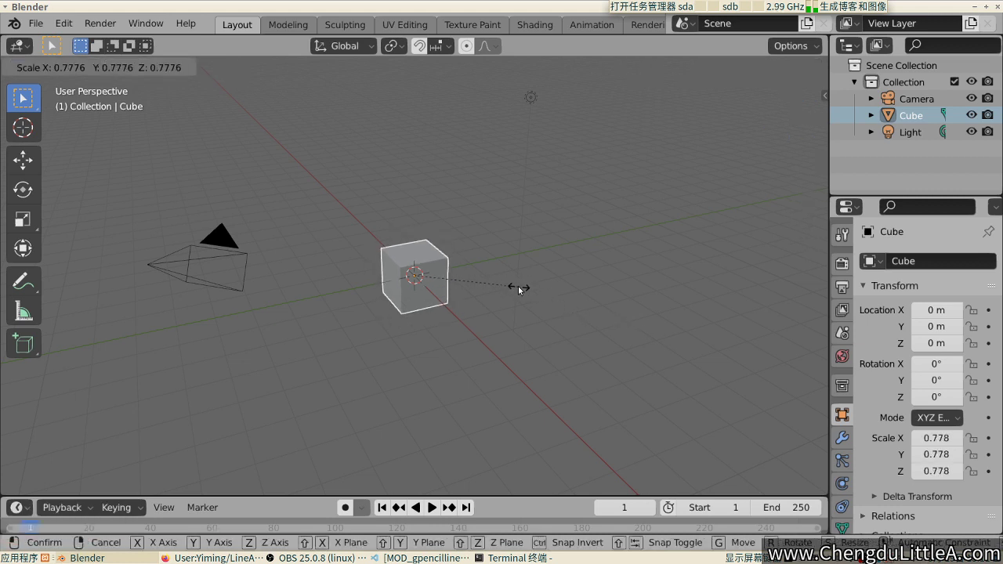
click(518, 286)
key(shift+d)
click(537, 271)
key(shift+d)
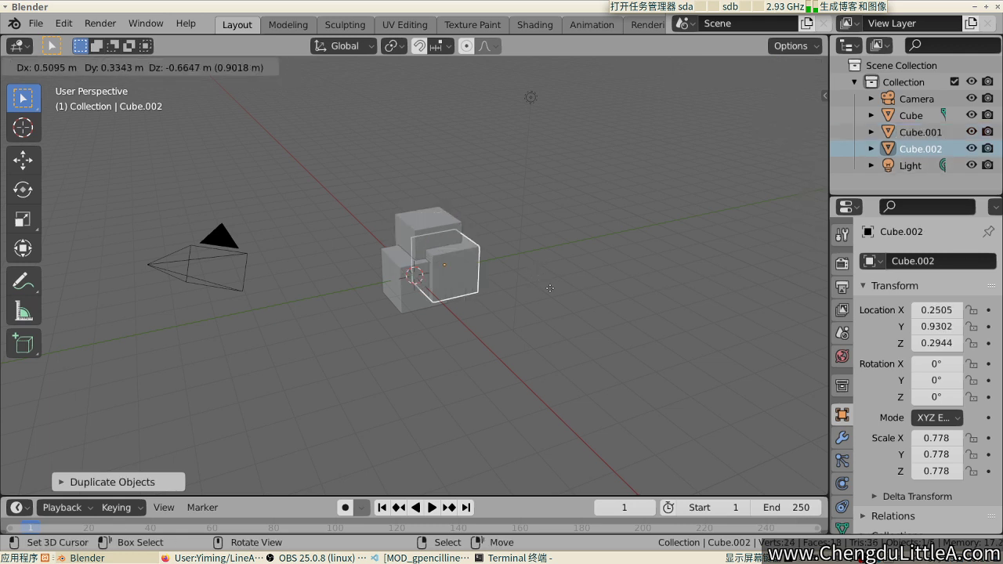
click(597, 305)
In camera view, move all three cubes lower-left together, then deselect them
key(KP_0)
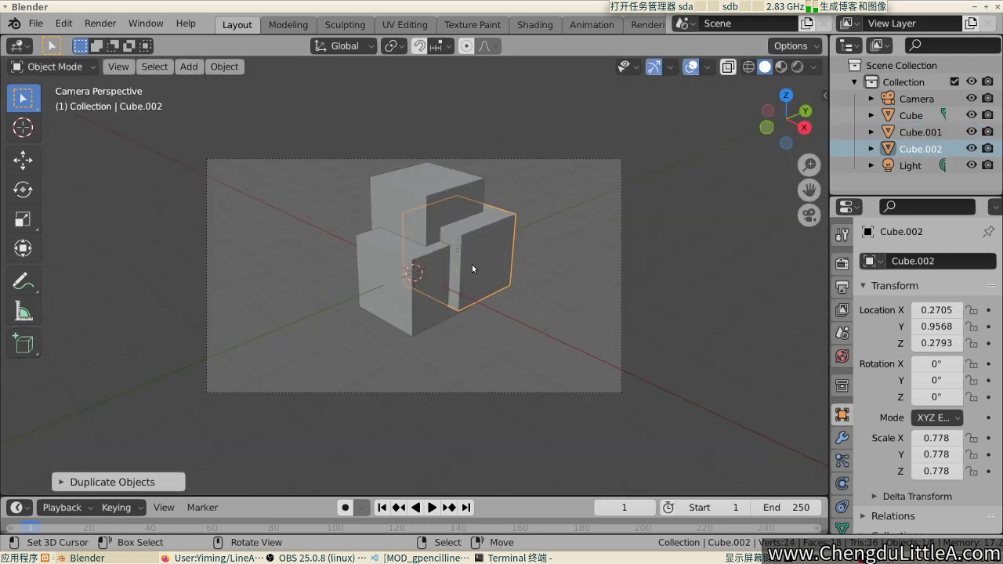
shift+click(433, 219)
shift+click(419, 272)
shift+click(502, 260)
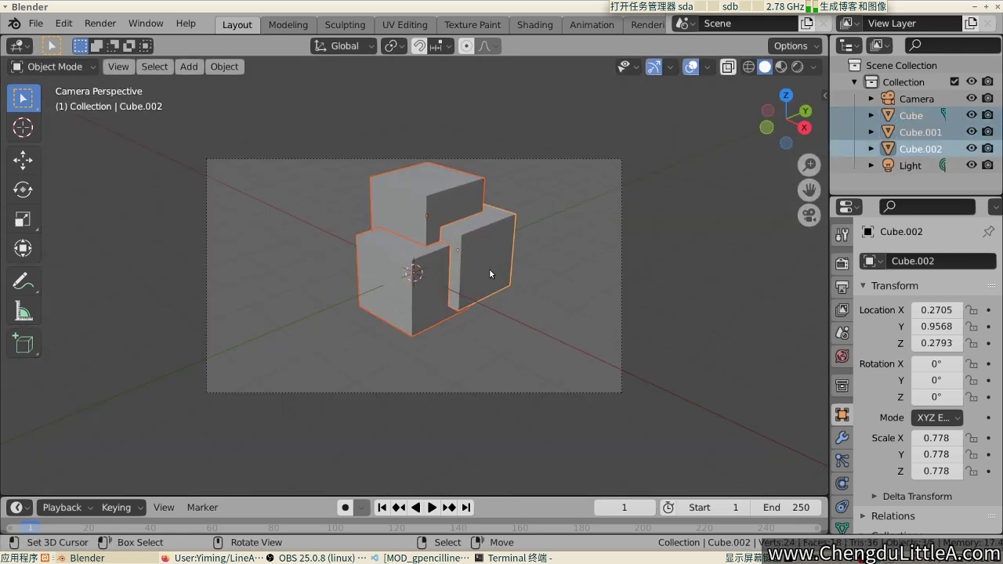
key(g)
click(544, 253)
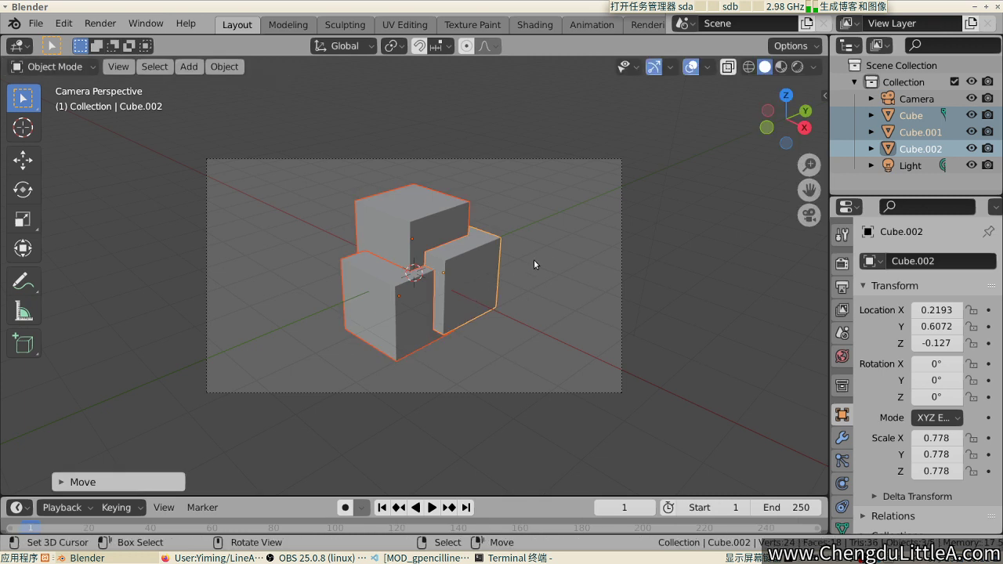
key(alt+a)
key(shift+a)
mouse_move(486, 315)
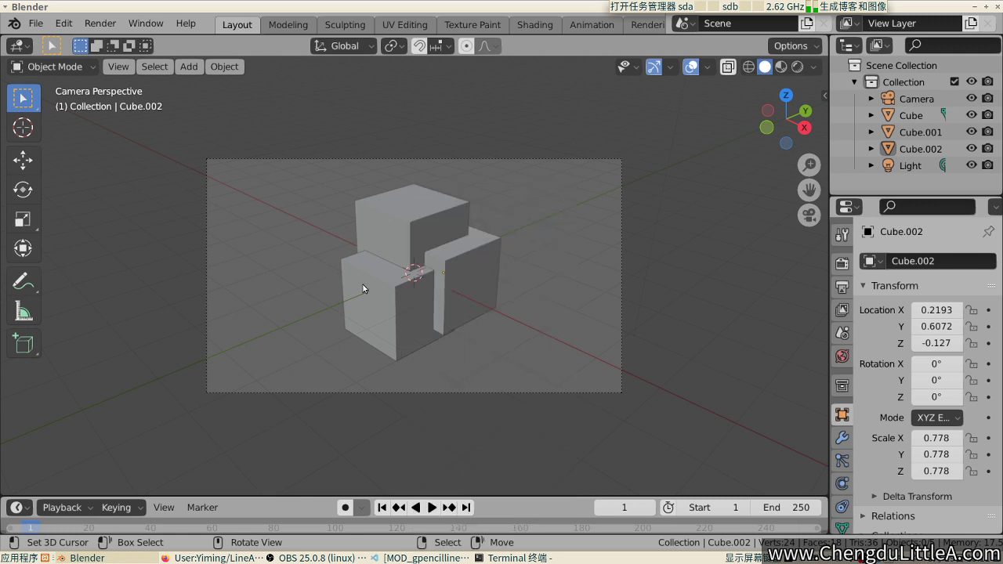
Add a Grease Pencil Scene Line Art object, then deselect all and frame the camera view
click(415, 299)
key(shift+a)
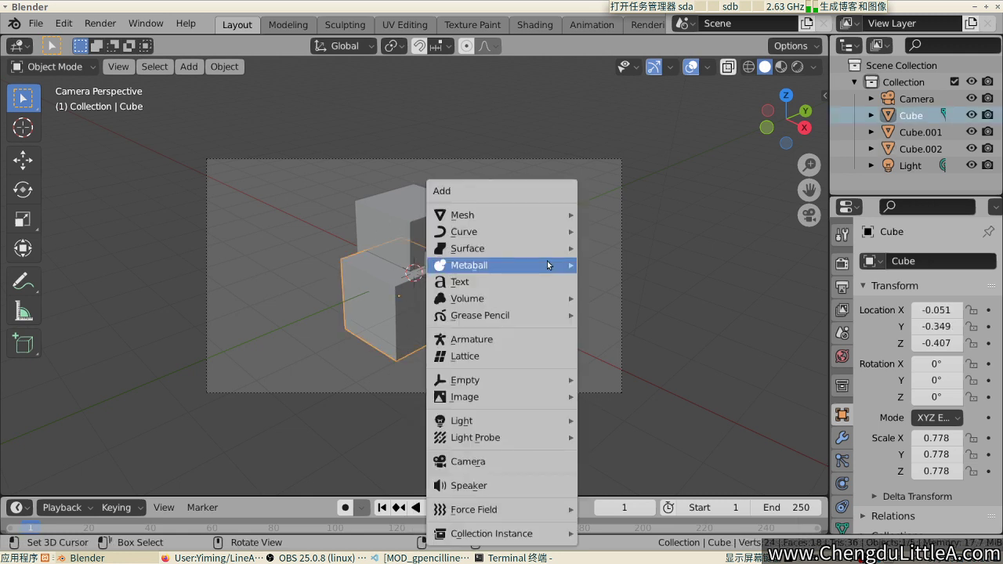
mouse_move(531, 316)
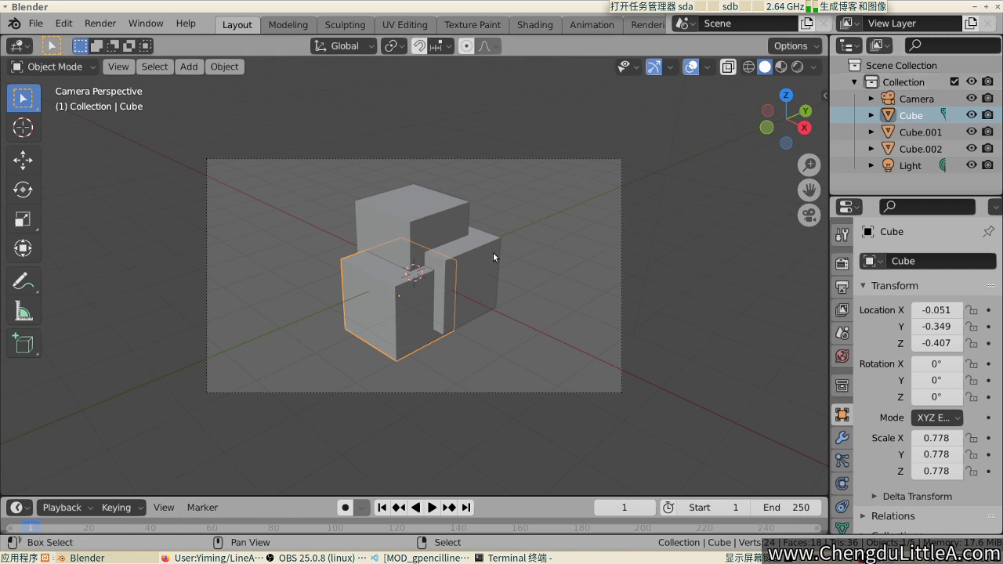
key(shift+a)
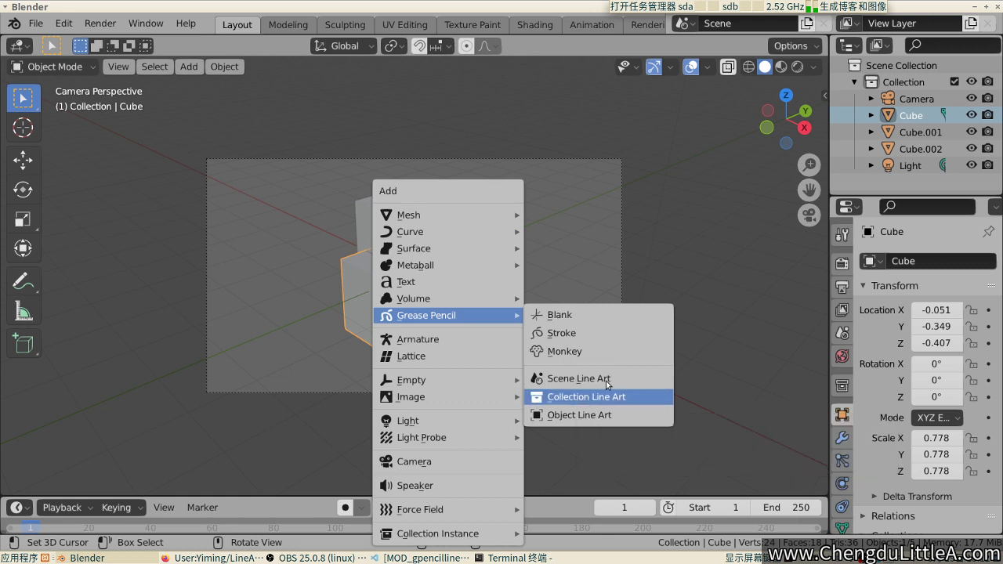
click(581, 382)
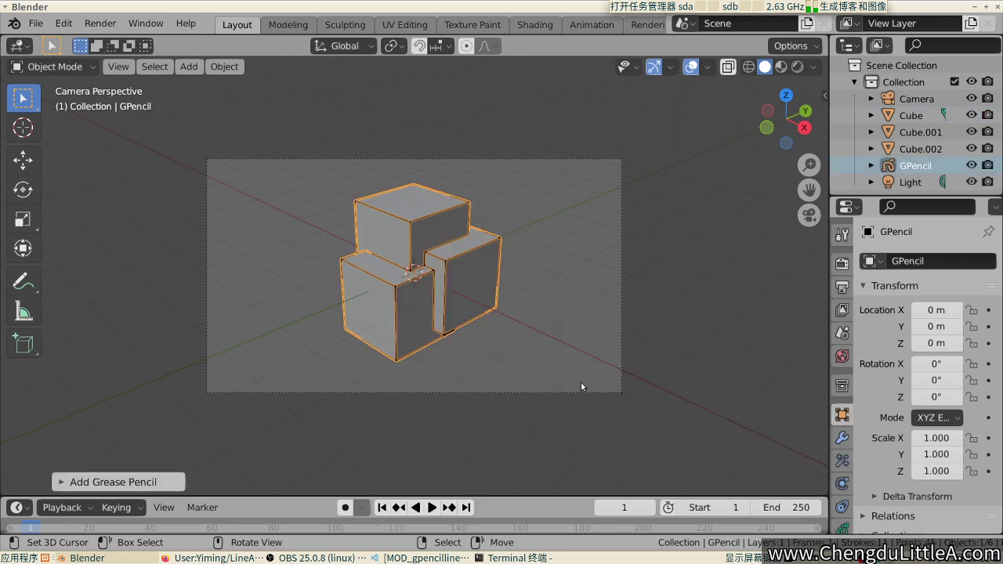
click(534, 299)
key(Home)
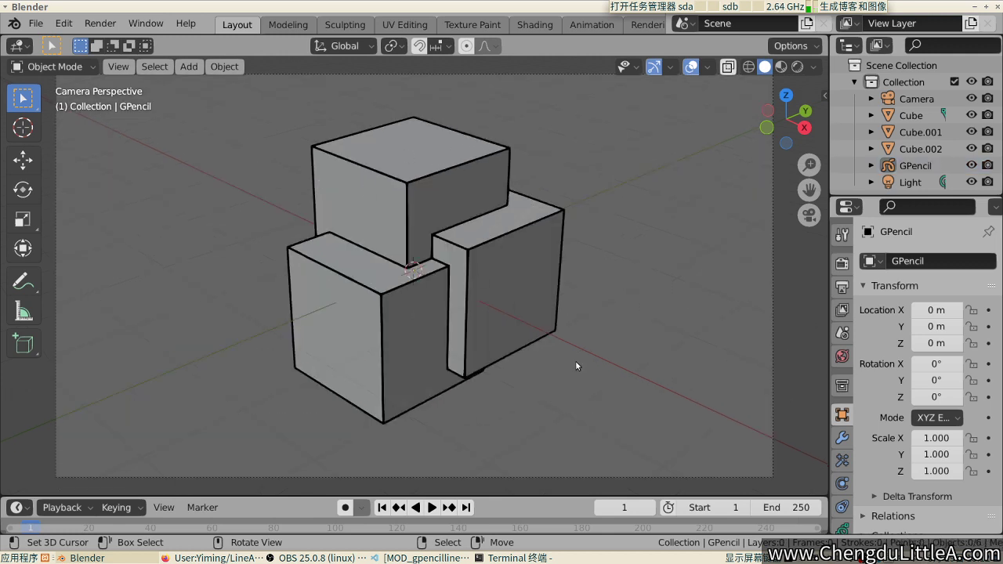
Show GPencil's Modifier tab and widen the Properties editor
click(841, 438)
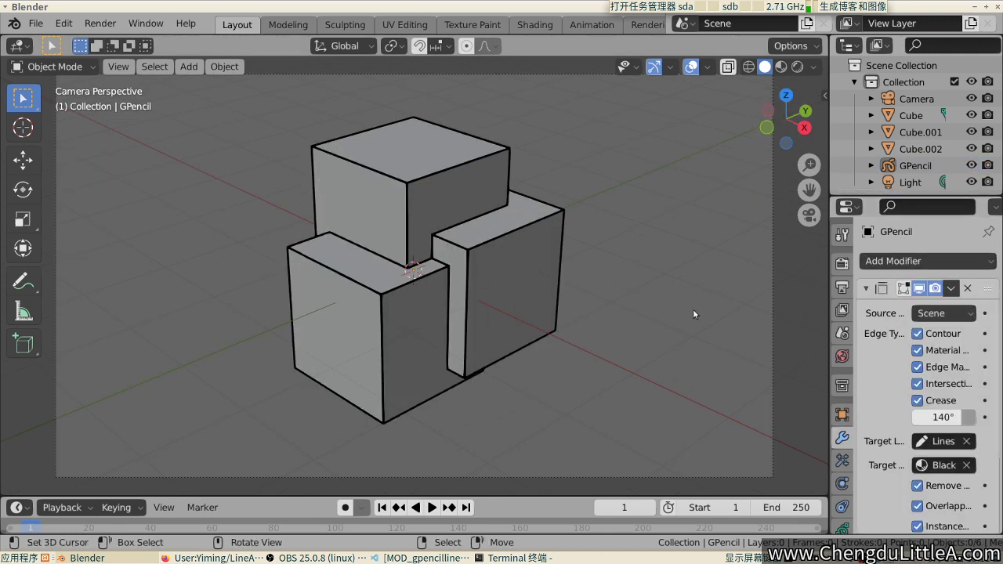
scroll(834, 302, down, 5)
scroll(832, 300, up, 5)
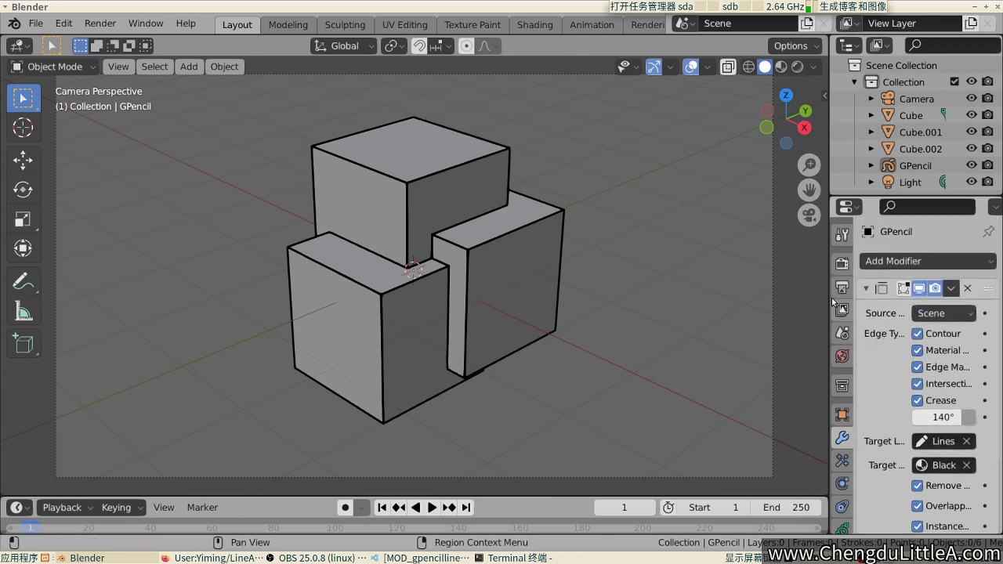
drag(827, 305, 731, 305)
scroll(909, 335, down, 4)
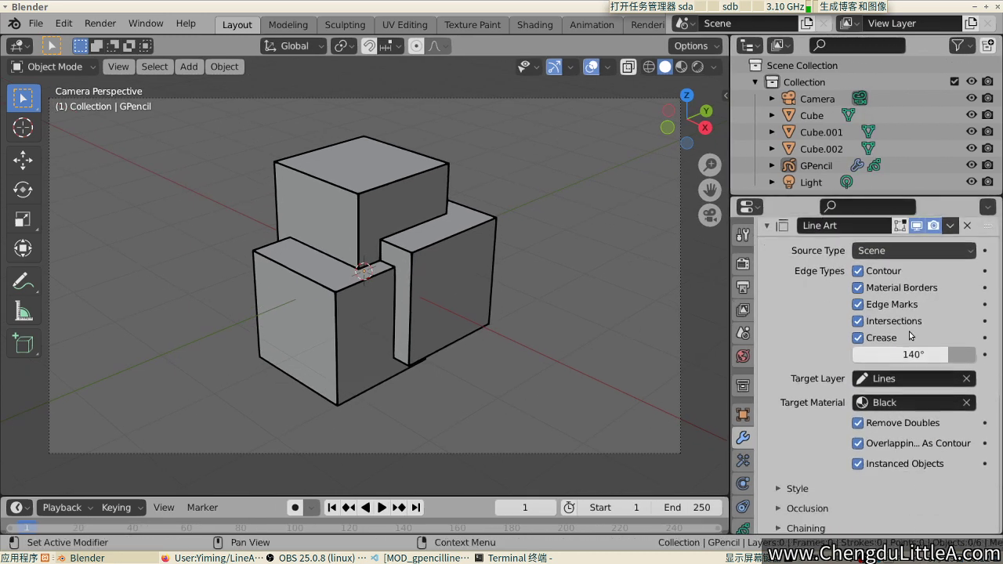
scroll(910, 335, up, 4)
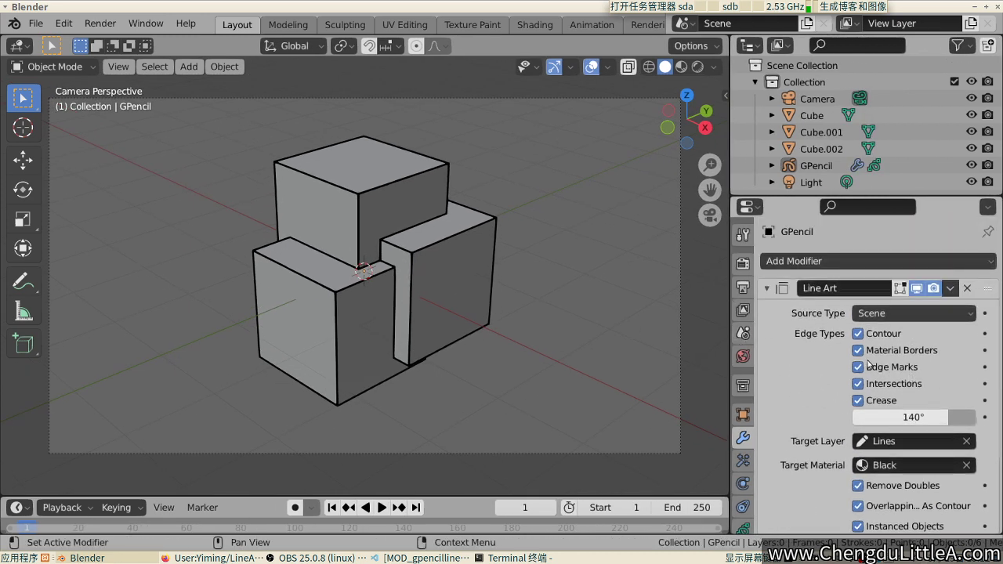
scroll(903, 251, down, 3)
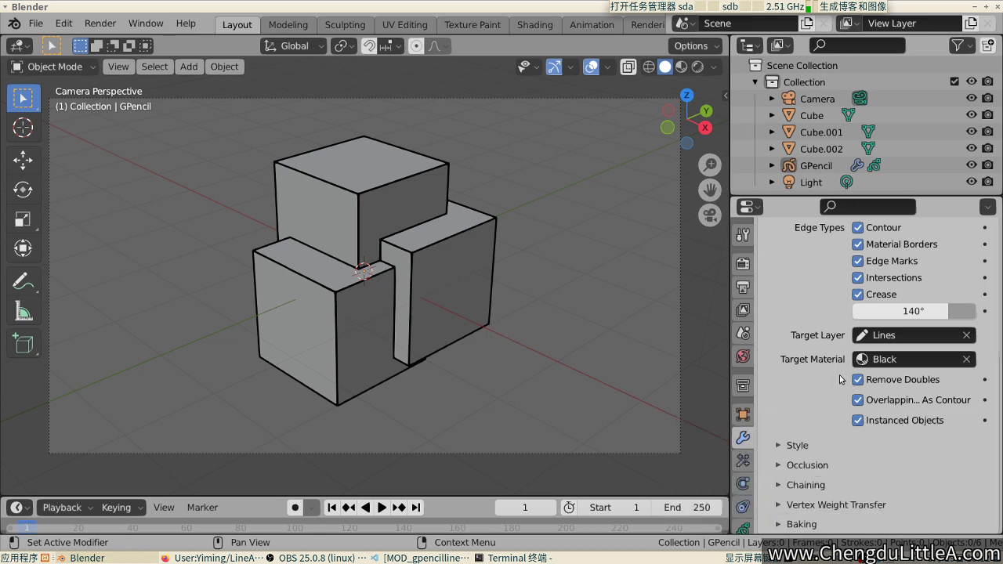
scroll(892, 348, up, 2)
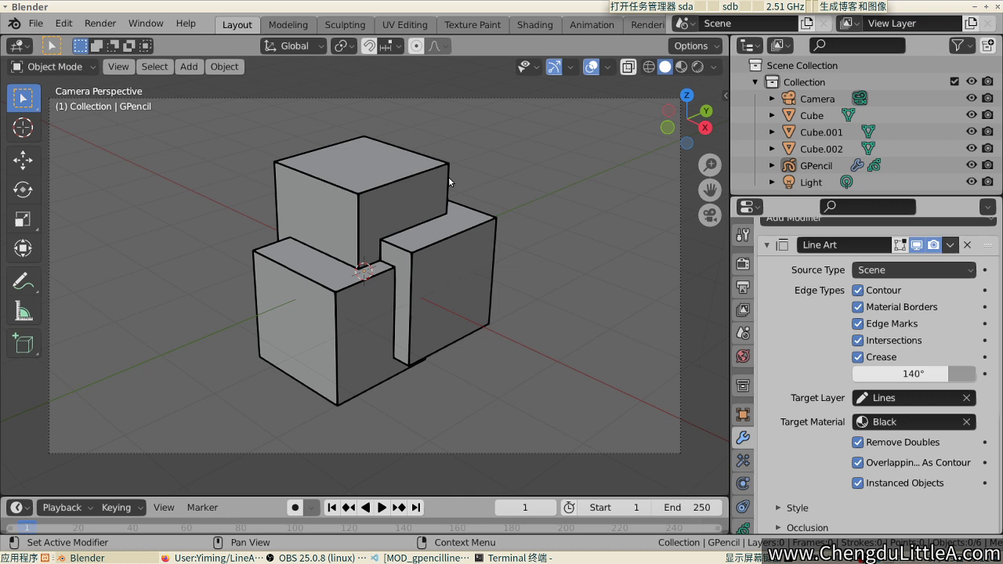
Review the Line Art modifier's Scene source, Lines layer and Black material settings
key(shift+a)
mouse_move(557, 221)
scroll(890, 376, down, 2)
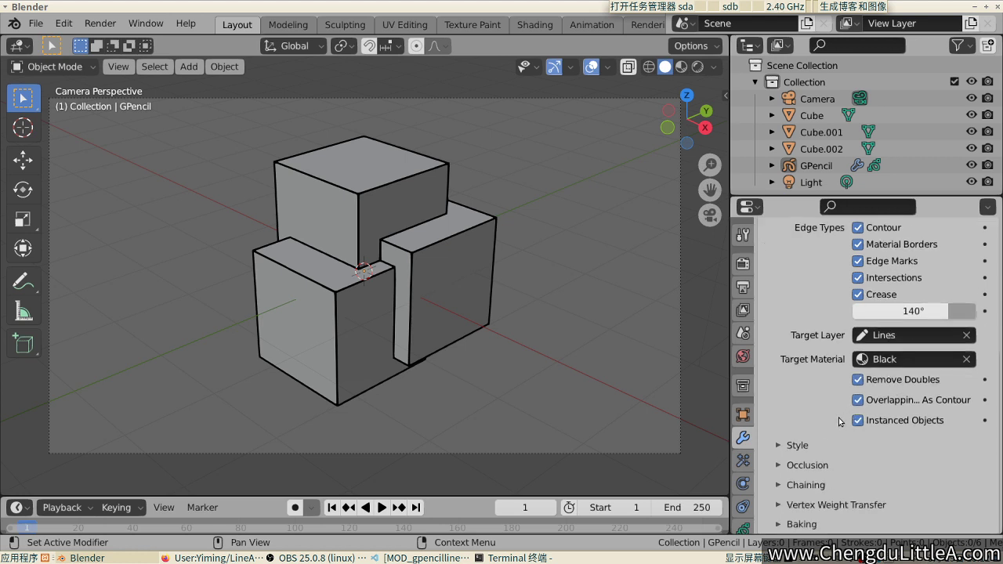
scroll(843, 422, up, 3)
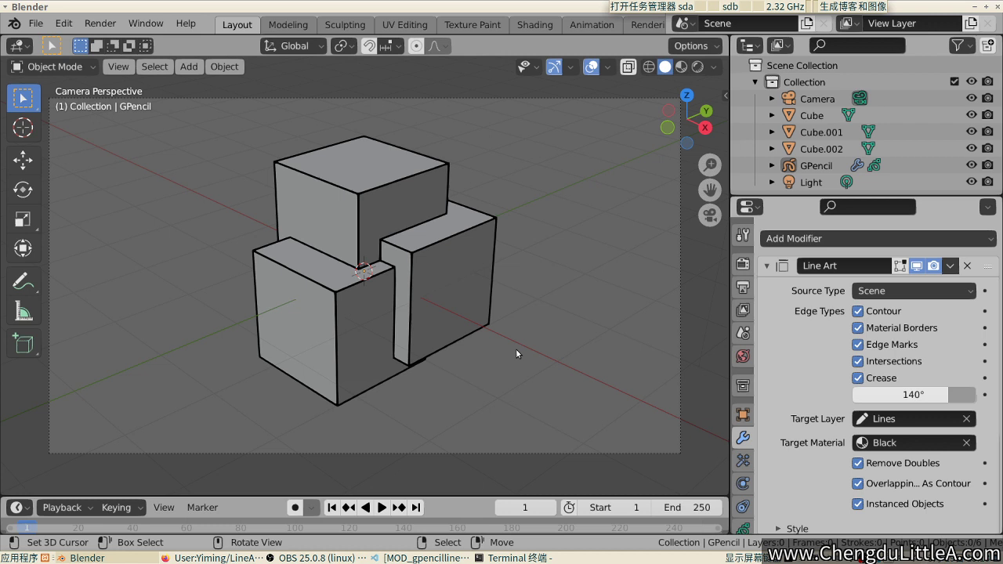
scroll(901, 329, down, 2)
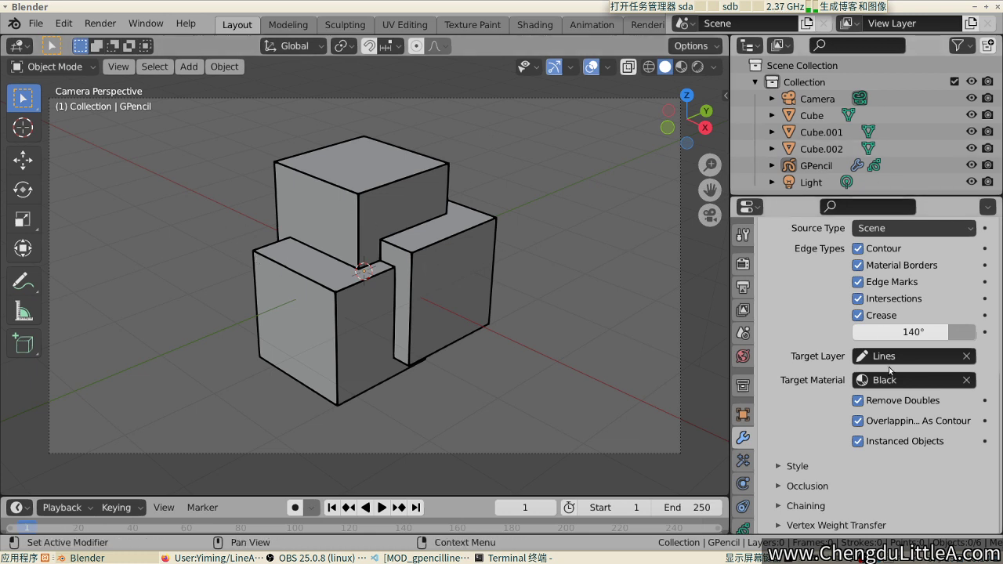
scroll(890, 372, up, 3)
scroll(890, 371, down, 3)
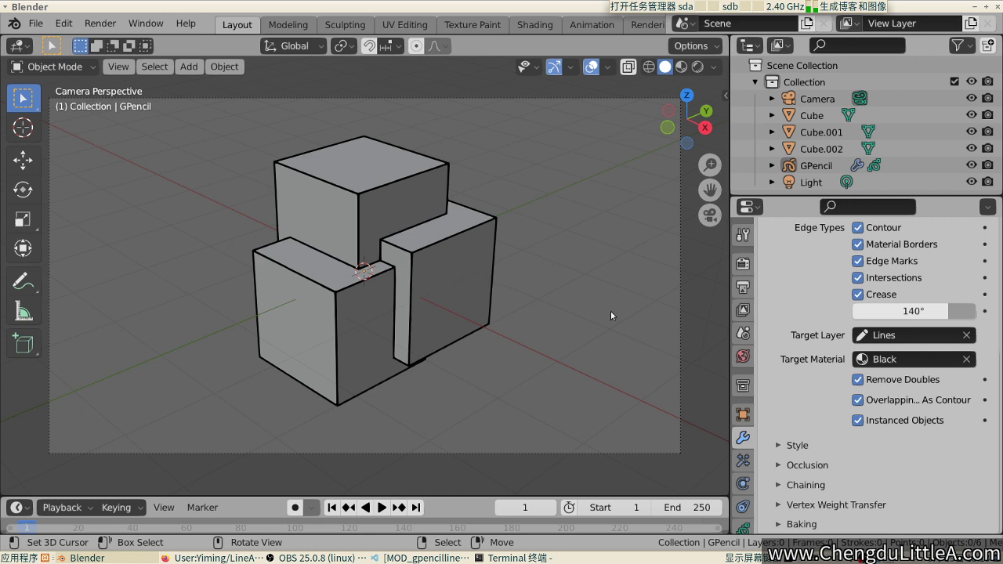
scroll(766, 296, up, 4)
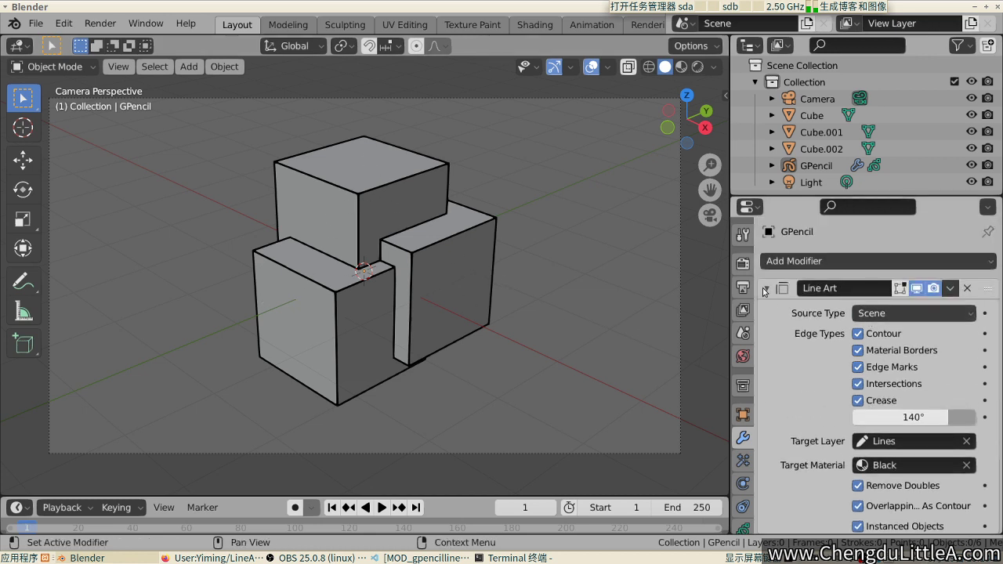
Collapse the first Line Art and add a second Line Art modifier sourcing Collection
click(767, 290)
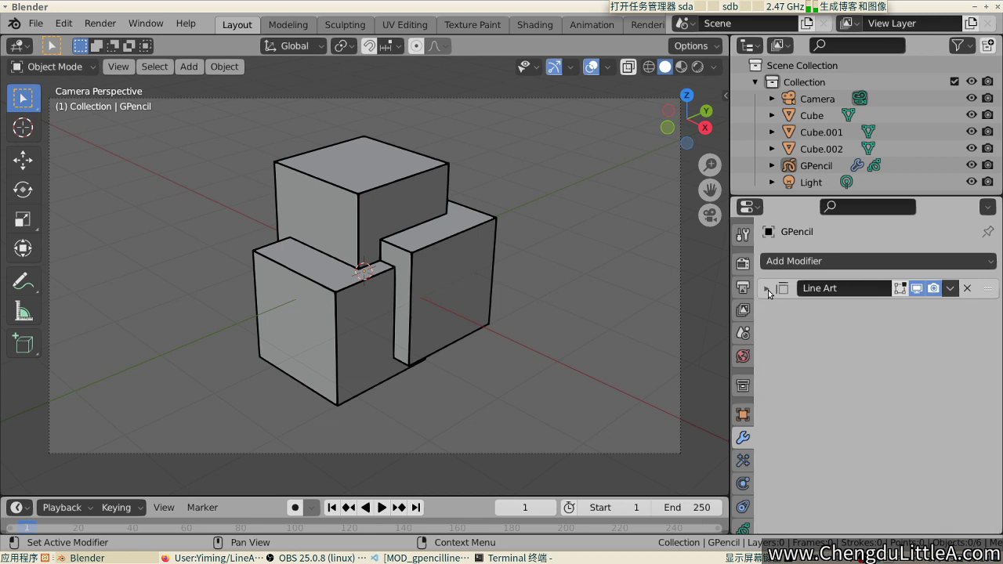
click(807, 262)
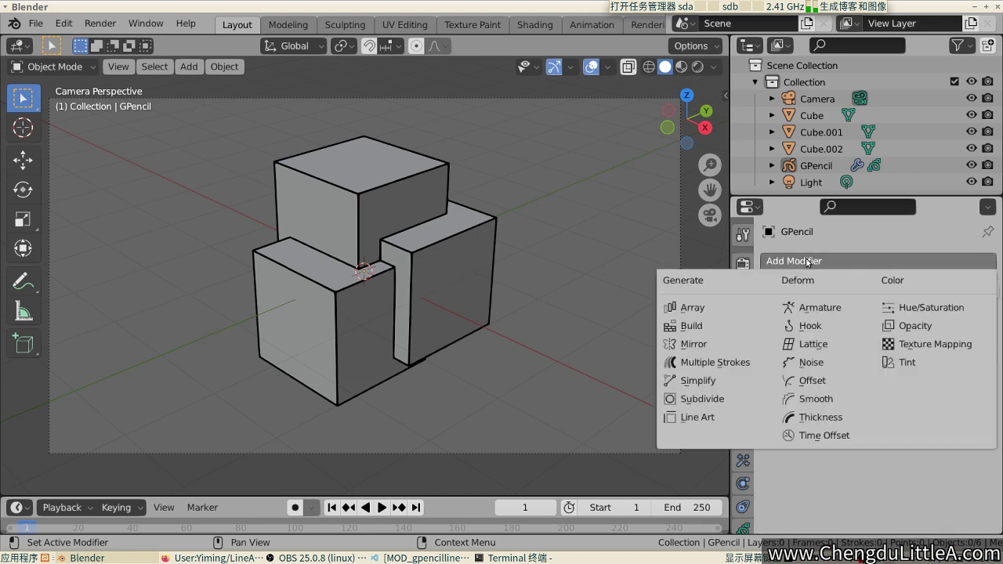
click(693, 417)
click(923, 357)
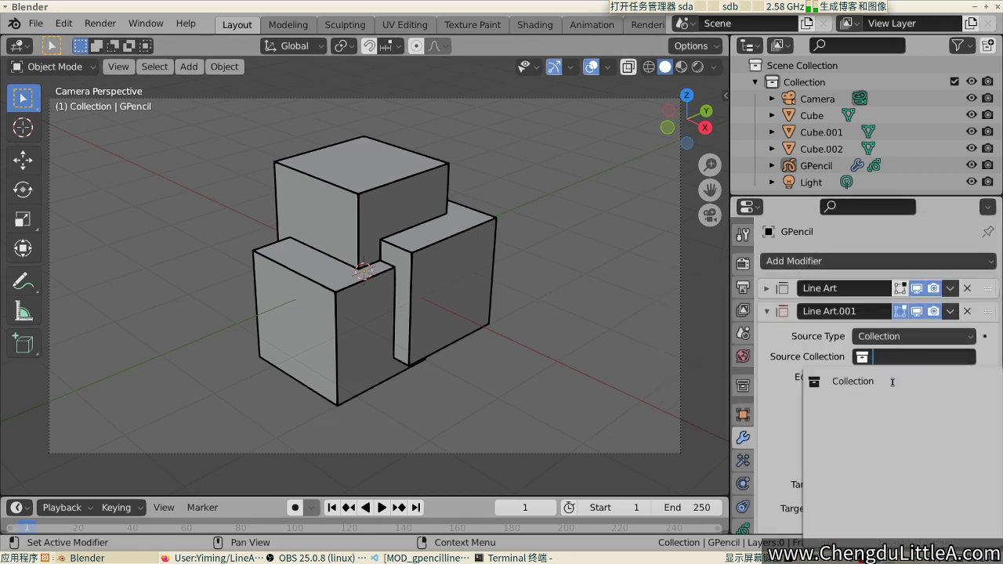
click(870, 379)
scroll(871, 368, down, 5)
Set the new modifier's Target Layer to Lines and Target Material to Black
click(872, 339)
click(872, 363)
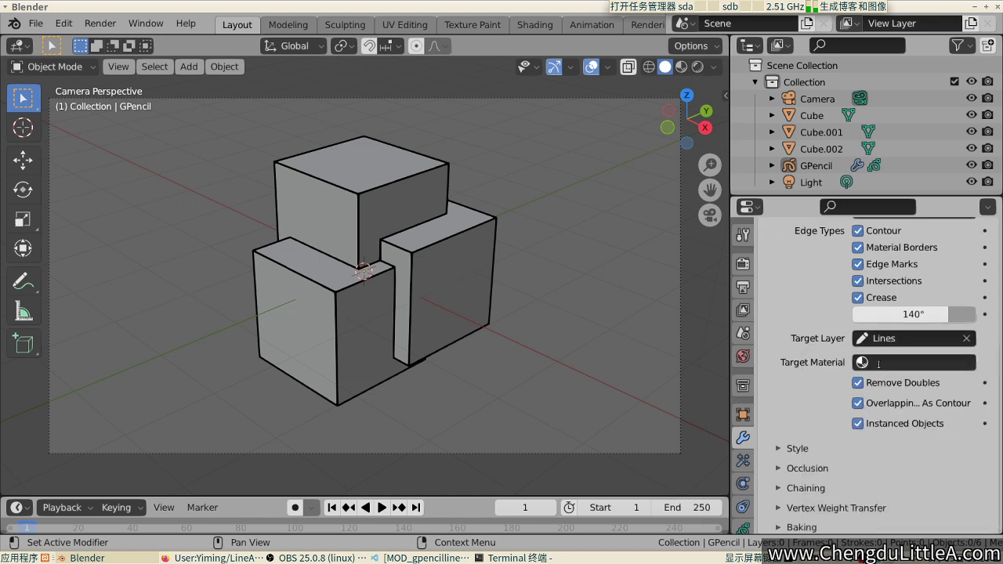
click(872, 364)
click(836, 189)
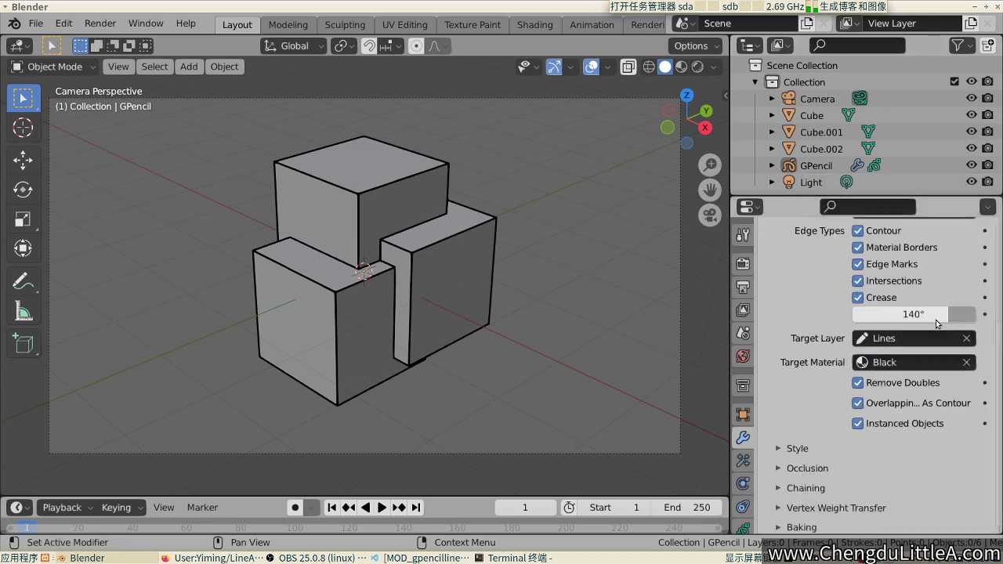
scroll(890, 338, up, 2)
scroll(885, 427, down, 2)
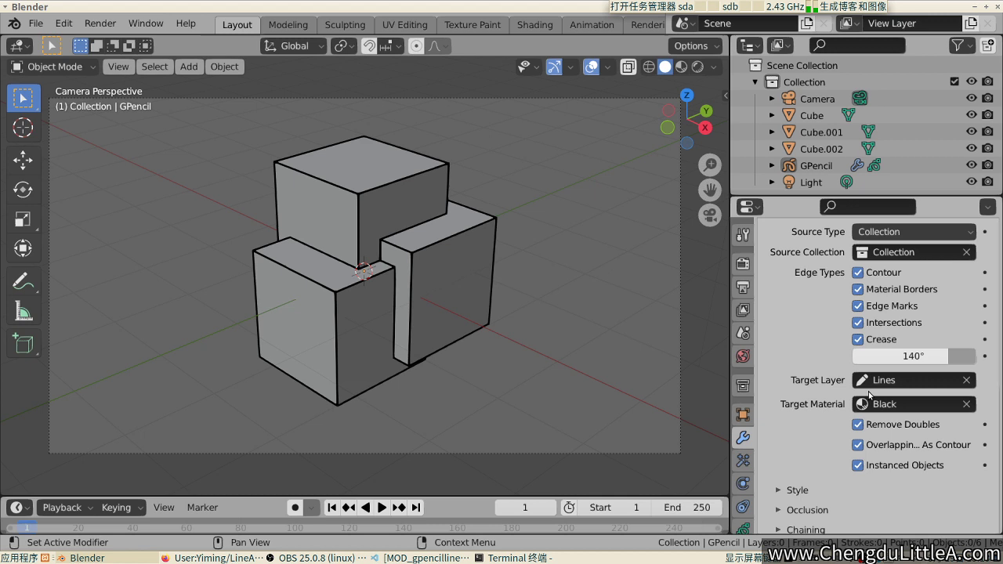
scroll(877, 368, down, 2)
Expand Occlusion and raise the Level to 1 to reveal hidden edges
click(800, 474)
scroll(831, 462, down, 2)
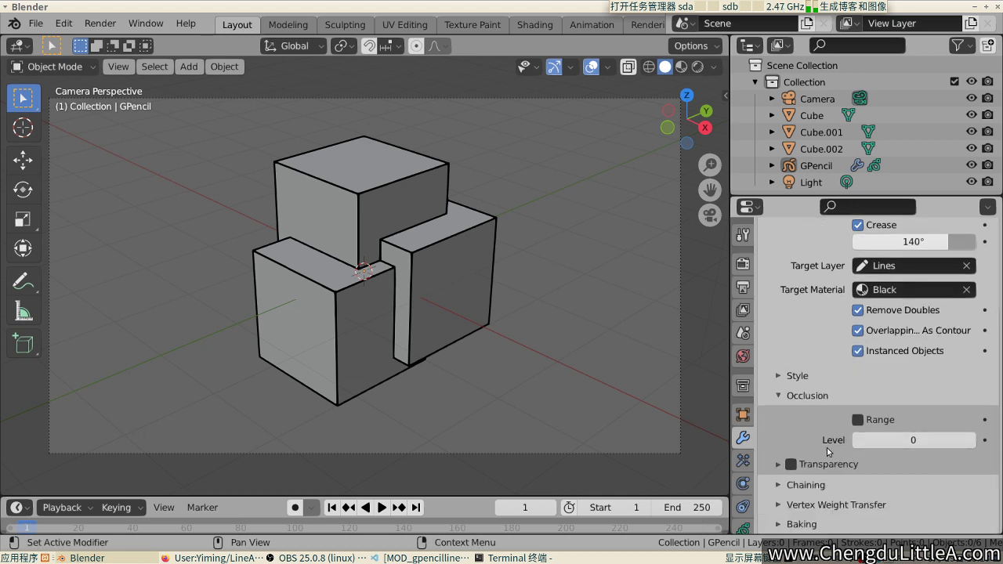
click(971, 441)
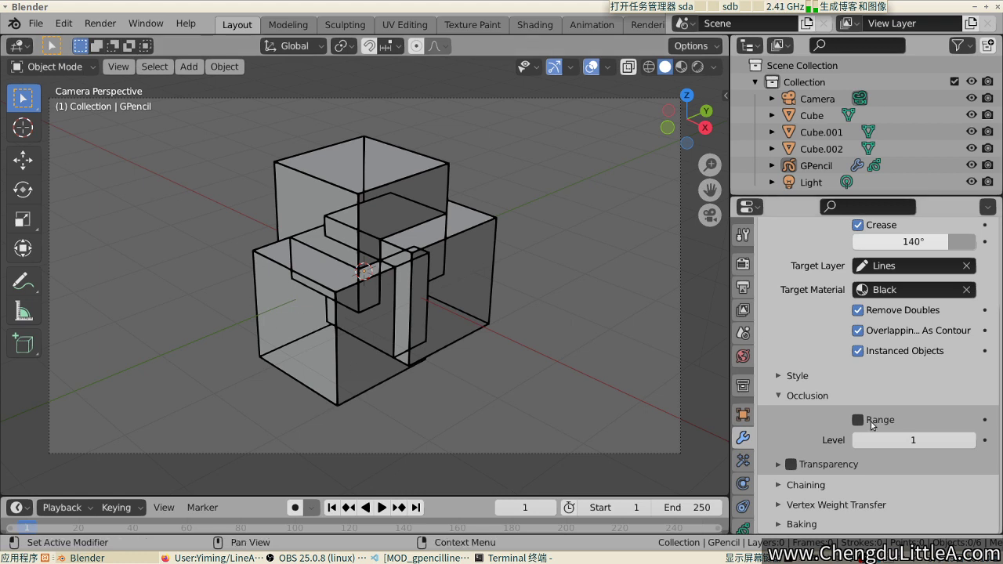
scroll(872, 425, up, 5)
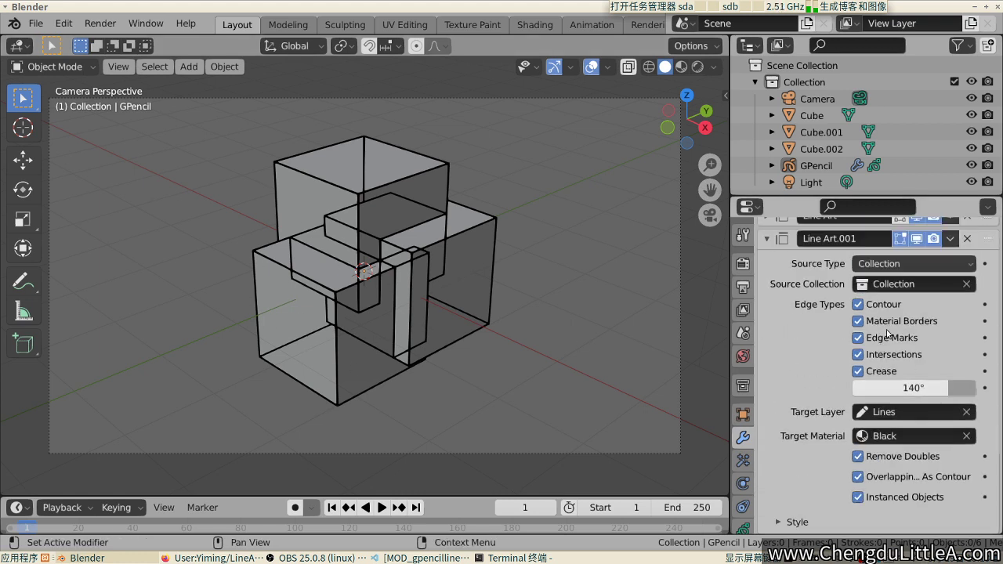
scroll(888, 335, down, 5)
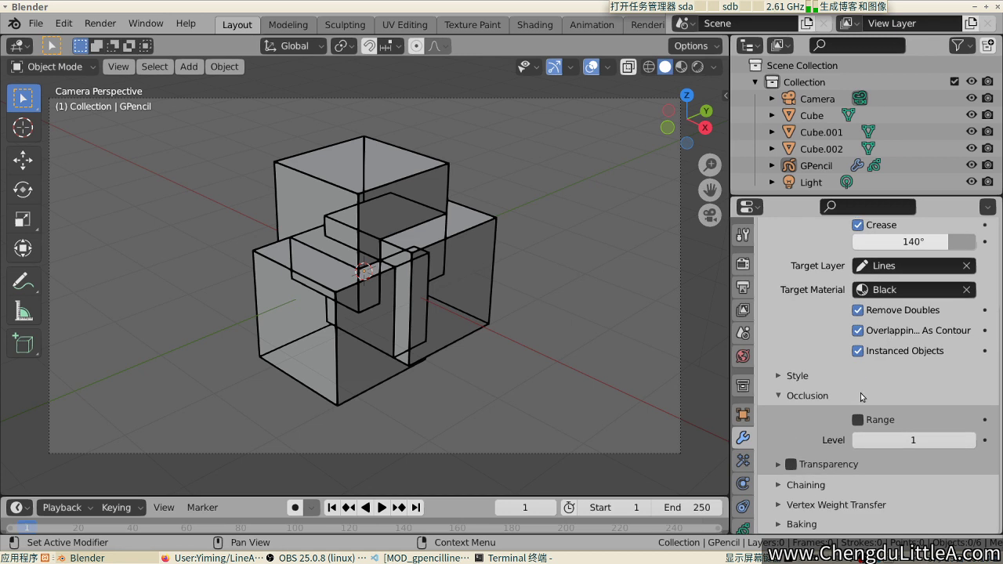
scroll(857, 365, up, 8)
In the first Line Art's Style, drag Thickness well above 25
click(772, 274)
scroll(800, 319, down, 8)
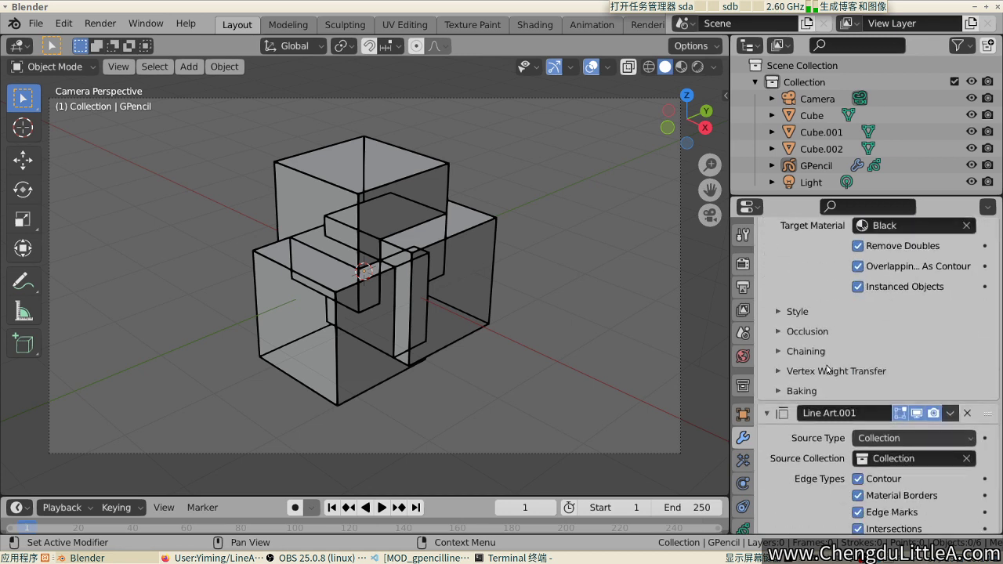
click(798, 311)
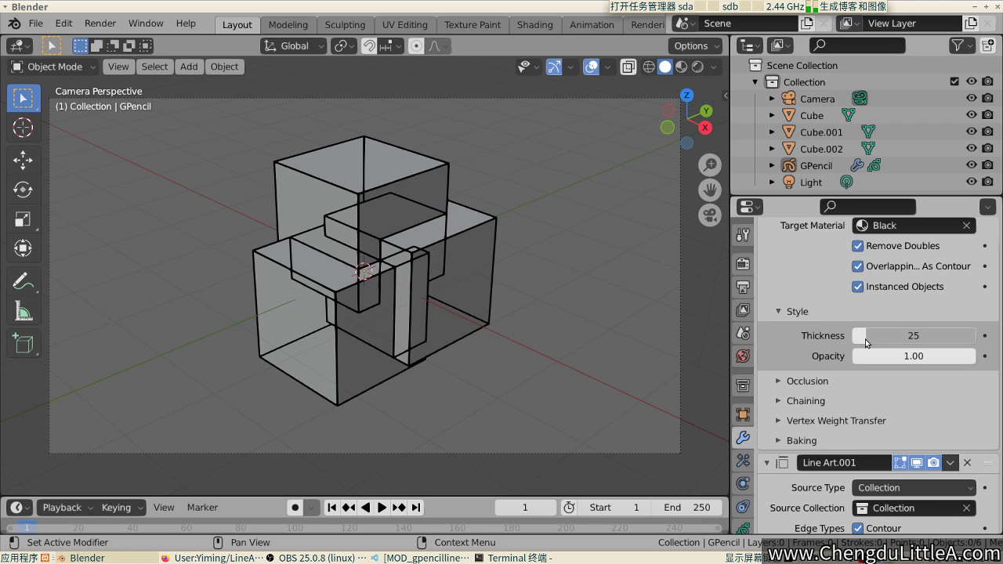
drag(866, 342, 893, 343)
scroll(774, 289, up, 8)
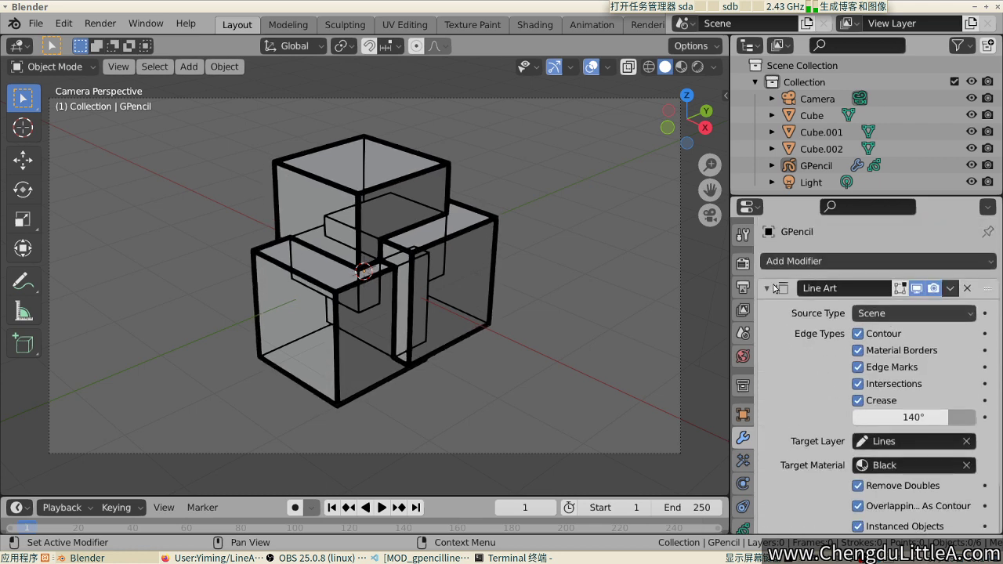
Collapse both modifiers and disable Line Art.001's edit-mode display
click(774, 288)
click(769, 312)
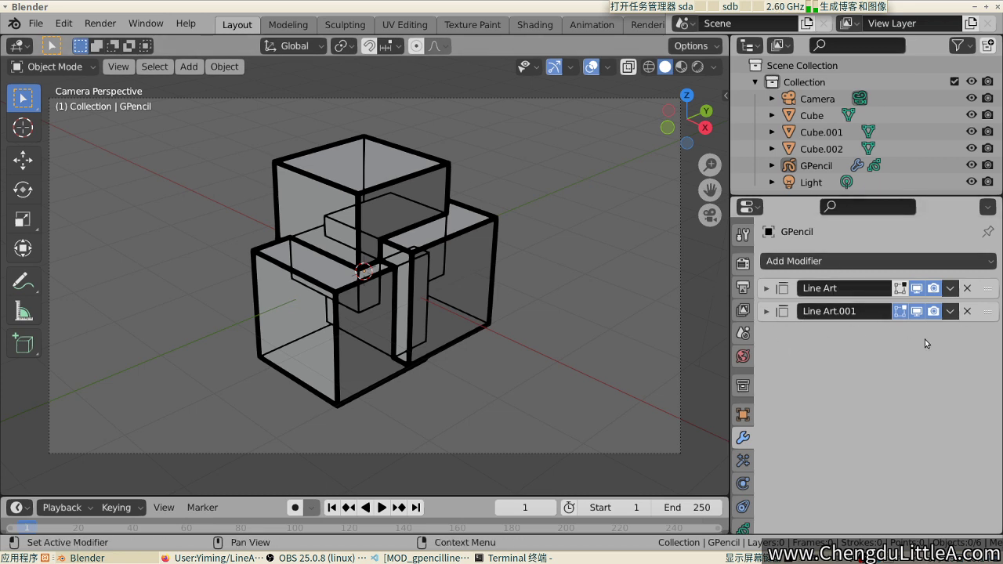
click(900, 314)
click(766, 290)
click(766, 289)
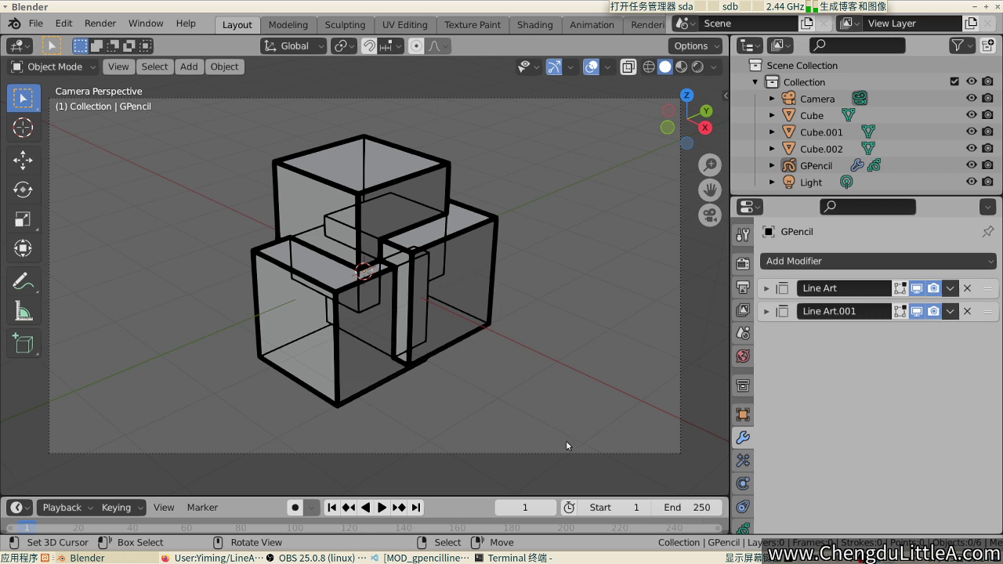
click(767, 311)
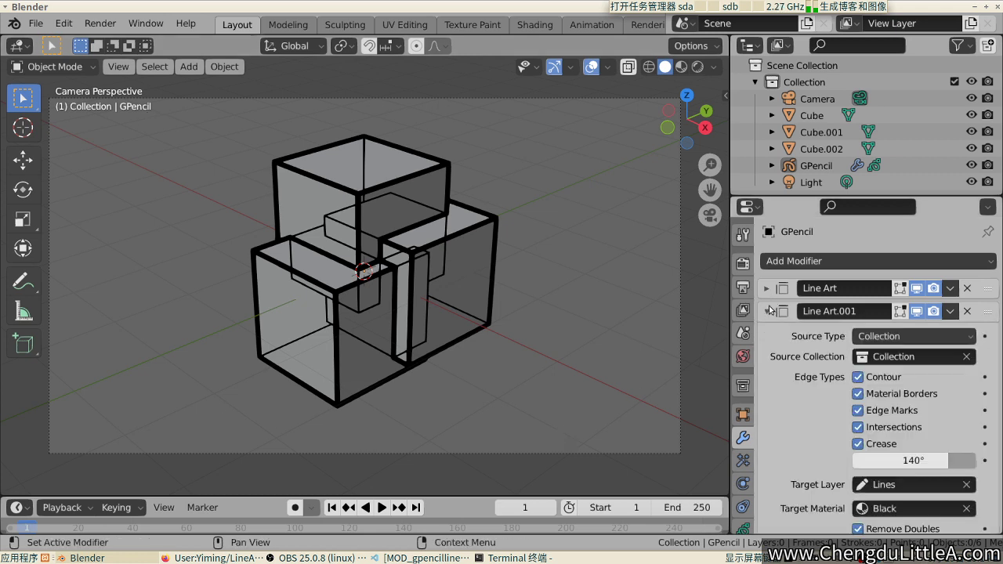
click(767, 311)
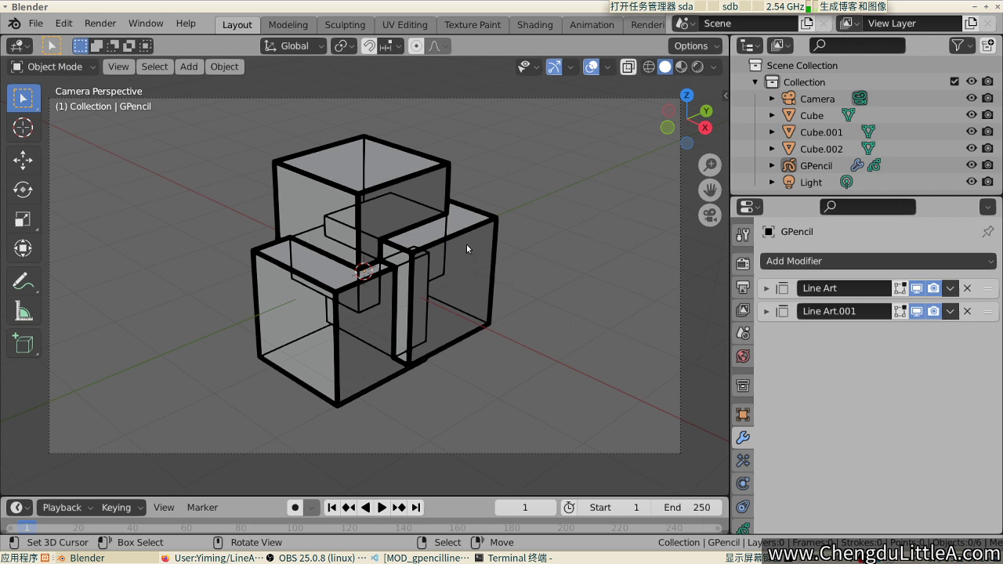
Delete the Line Art.001 modifier and expand the remaining Line Art
click(967, 311)
click(766, 289)
scroll(838, 334, down, 5)
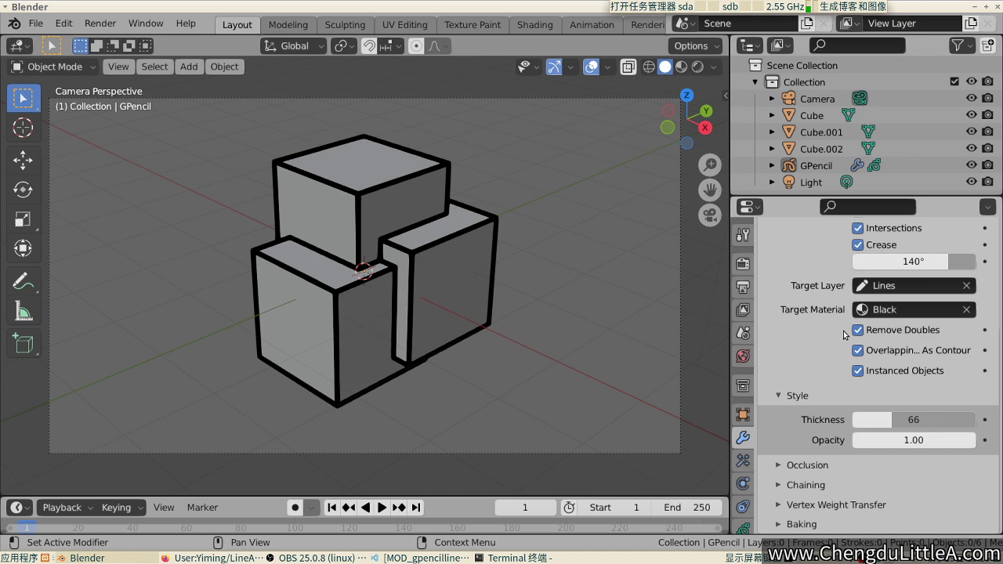
scroll(869, 478, up, 5)
scroll(940, 423, down, 1)
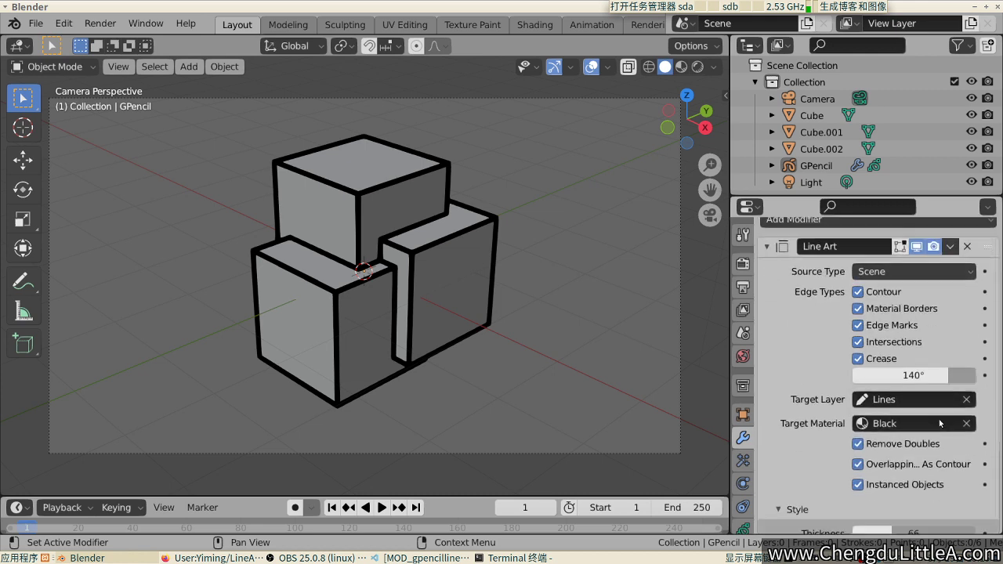
Set Source Type to Collection with Collection as the Source Collection
click(908, 271)
click(928, 267)
click(929, 269)
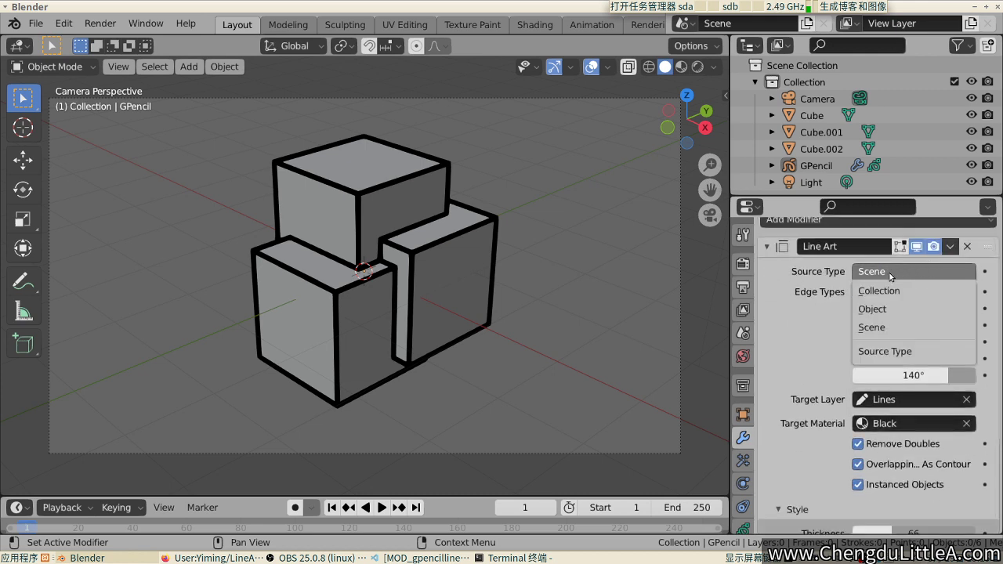
click(886, 296)
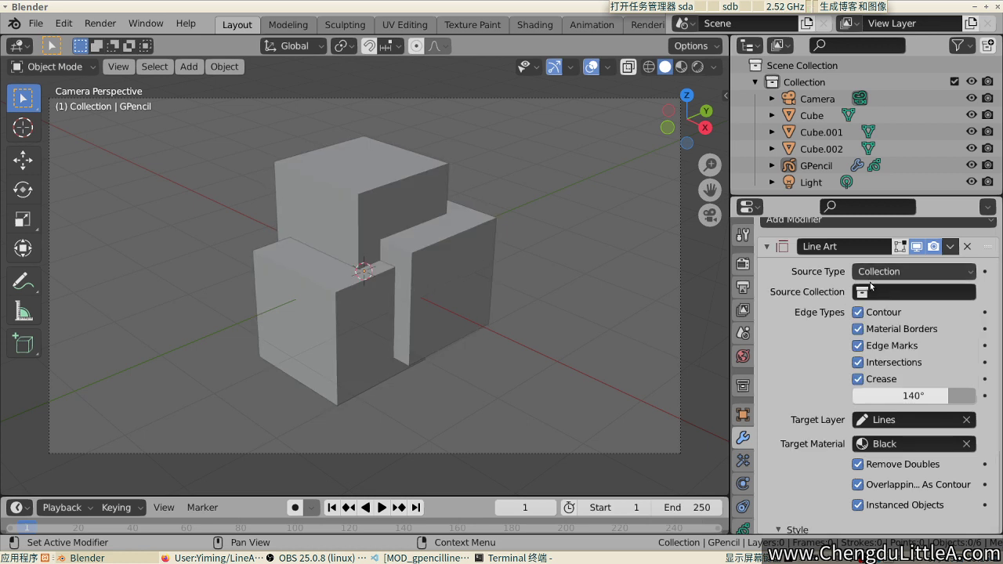
click(888, 295)
click(846, 315)
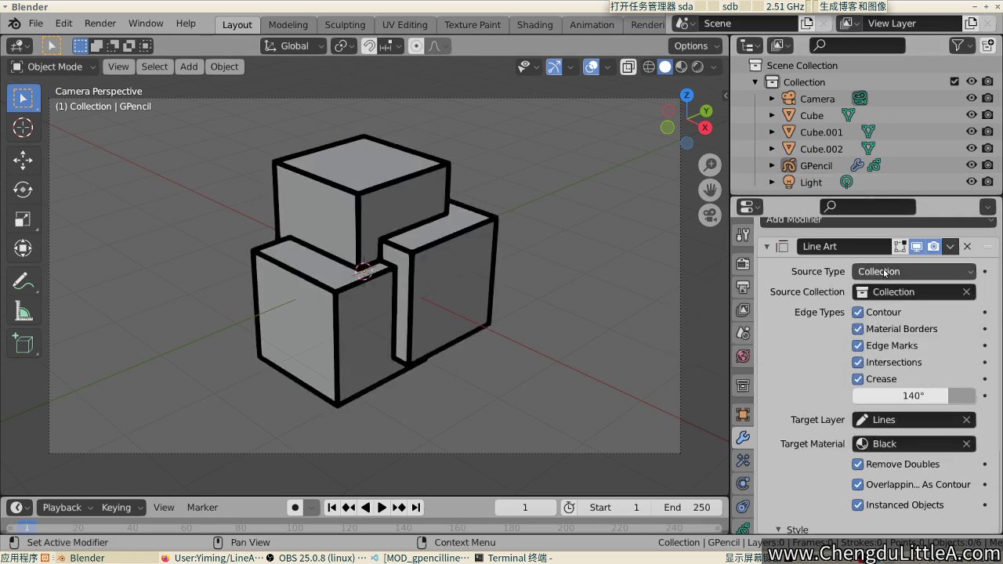
click(941, 293)
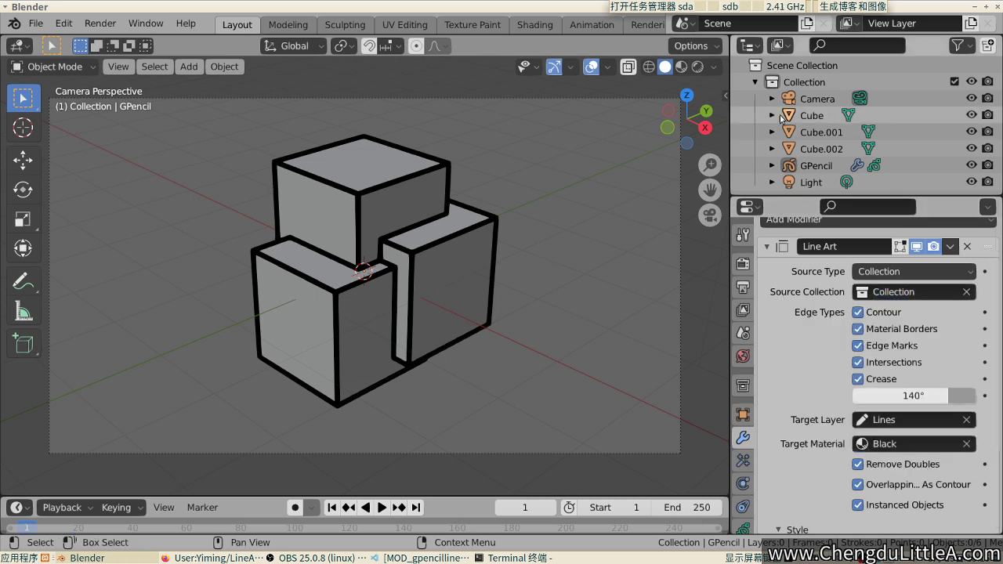
Move Cube.002 into a new Collection 2 nested inside Collection
click(425, 298)
key(m)
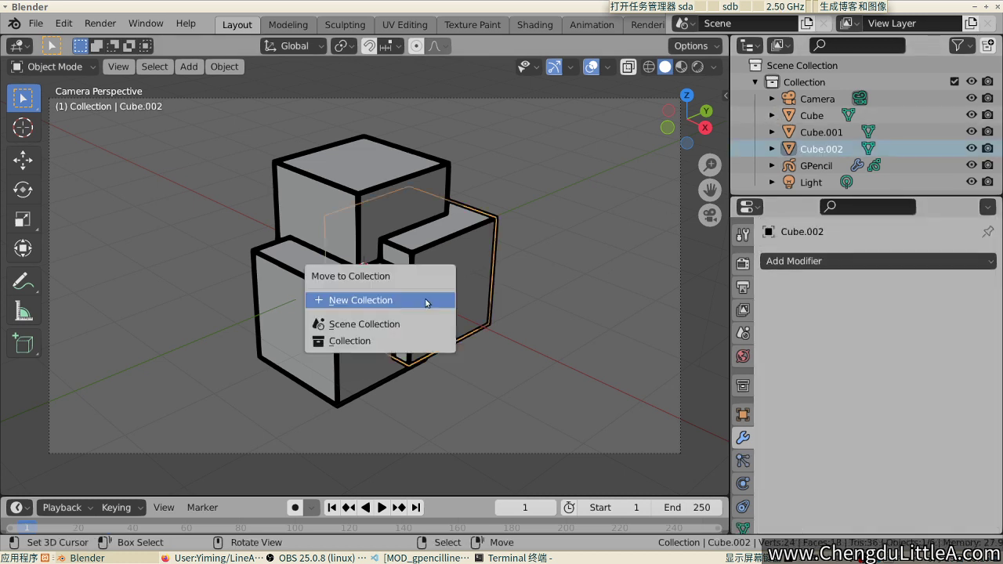
click(412, 342)
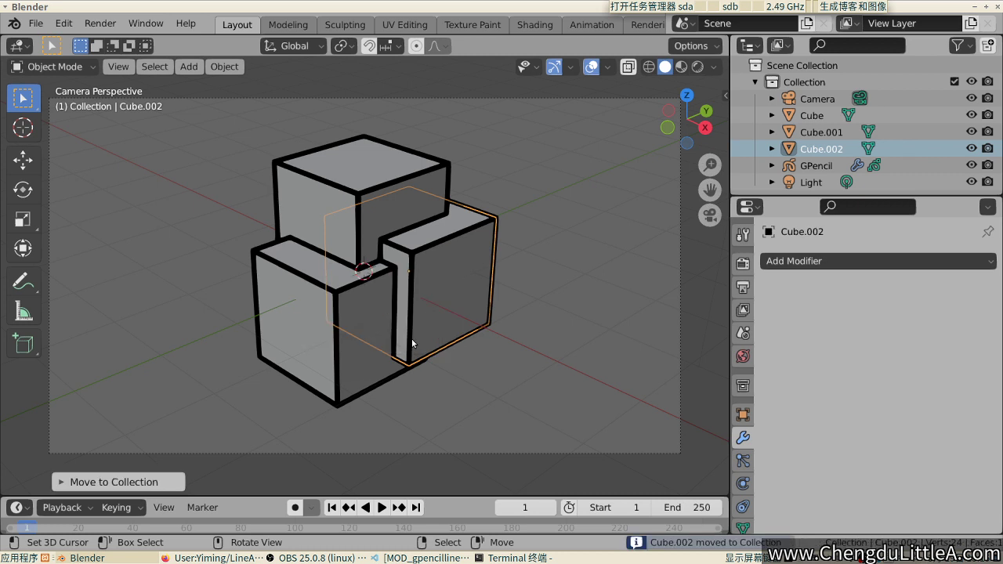
key(m)
click(448, 200)
click(500, 248)
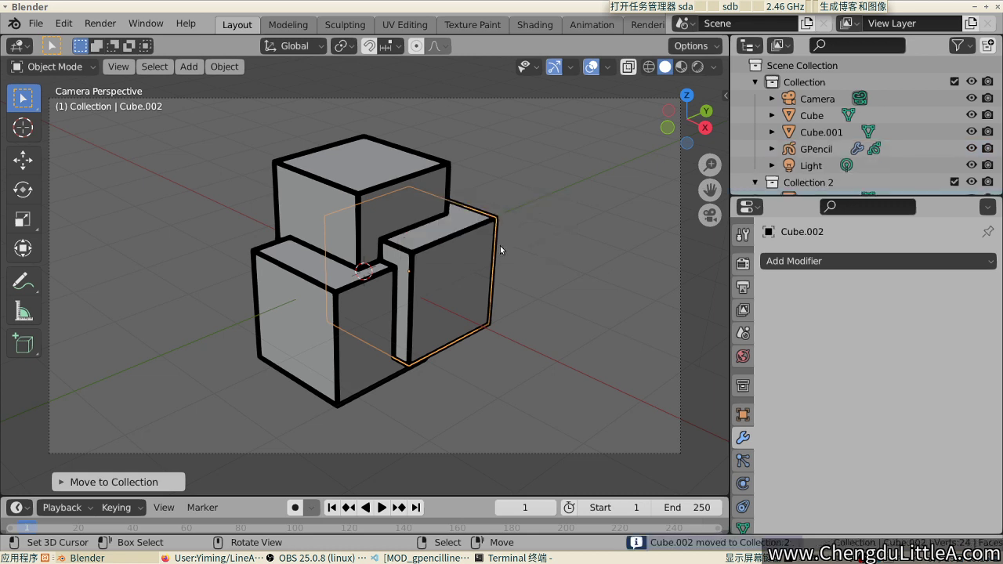
drag(807, 182, 801, 87)
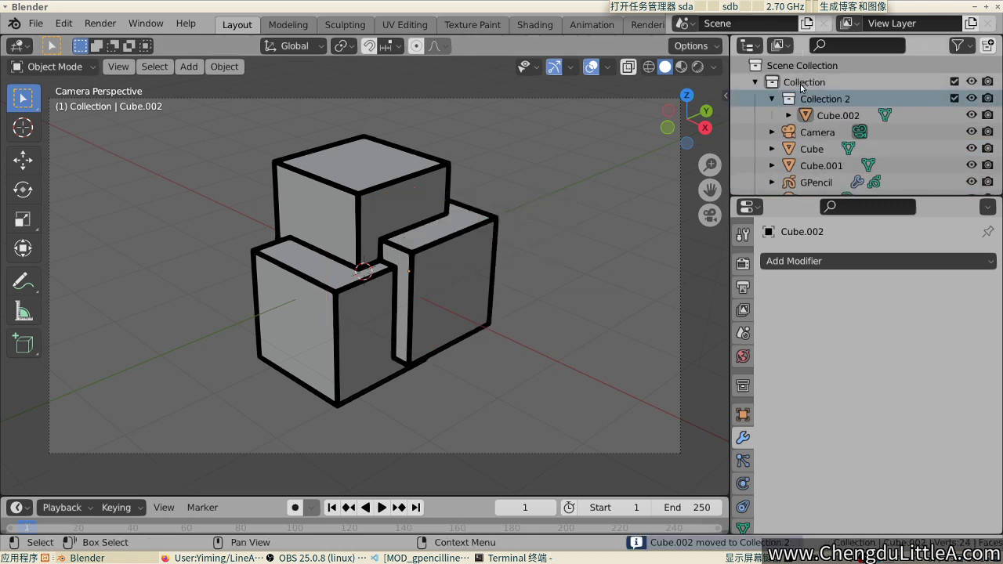
click(807, 98)
click(799, 82)
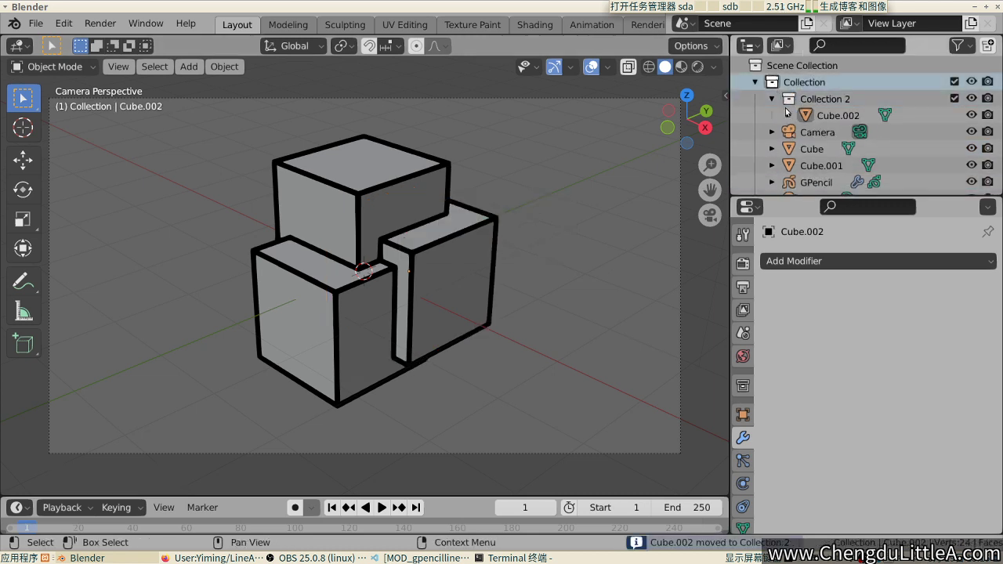
Select GPencil and set the Line Art Source Collection to Collection 2
click(789, 182)
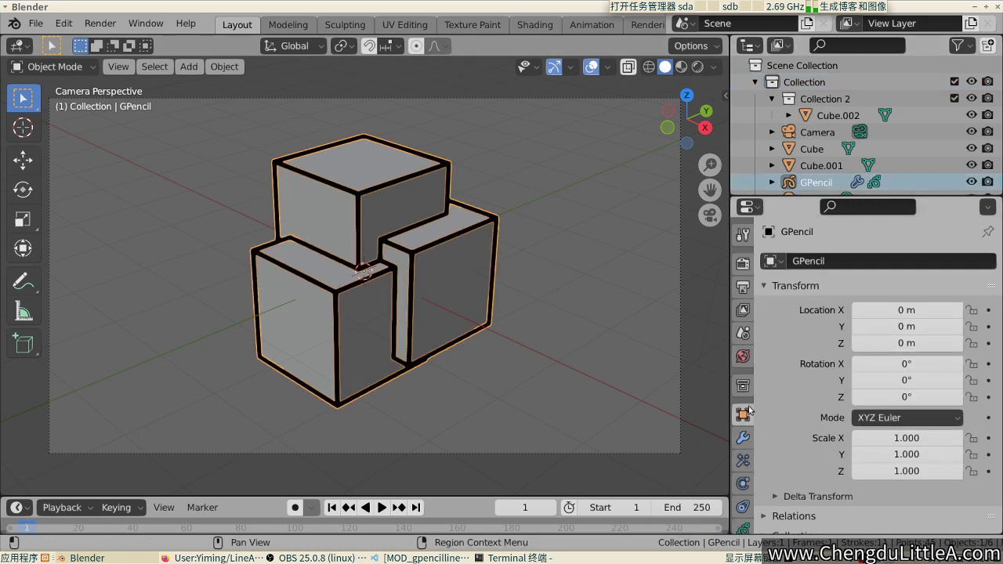
click(743, 438)
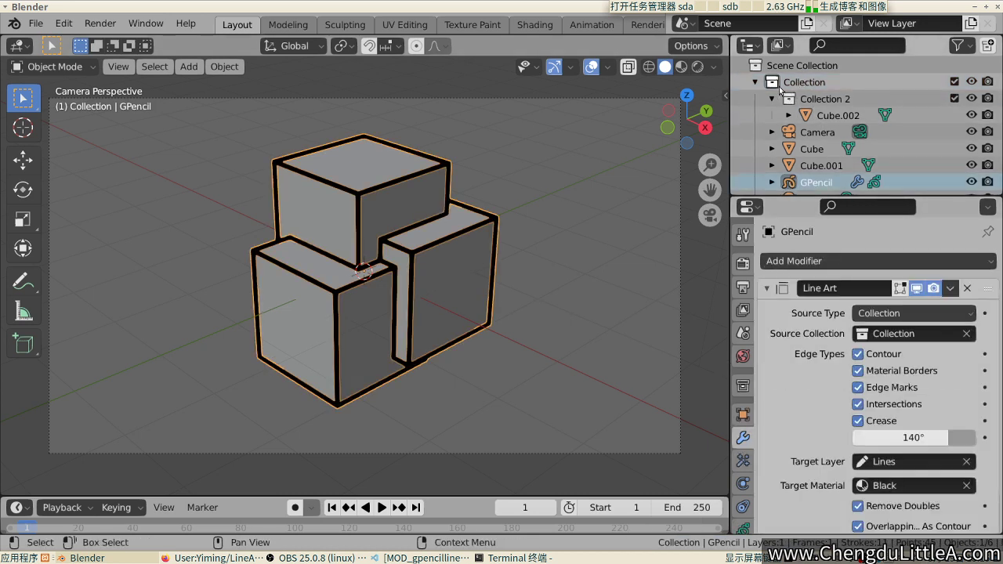
click(469, 262)
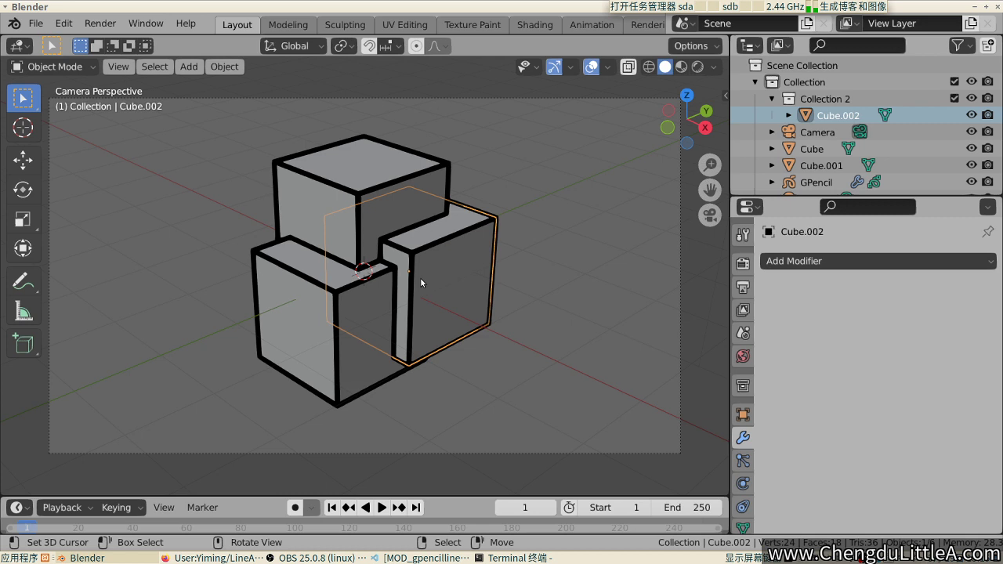
click(385, 301)
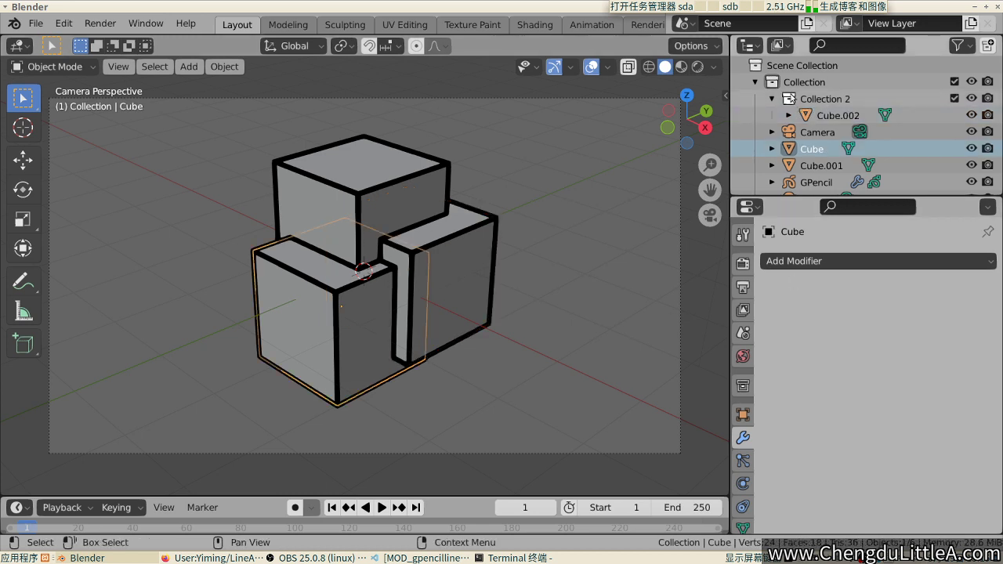
click(824, 99)
click(817, 182)
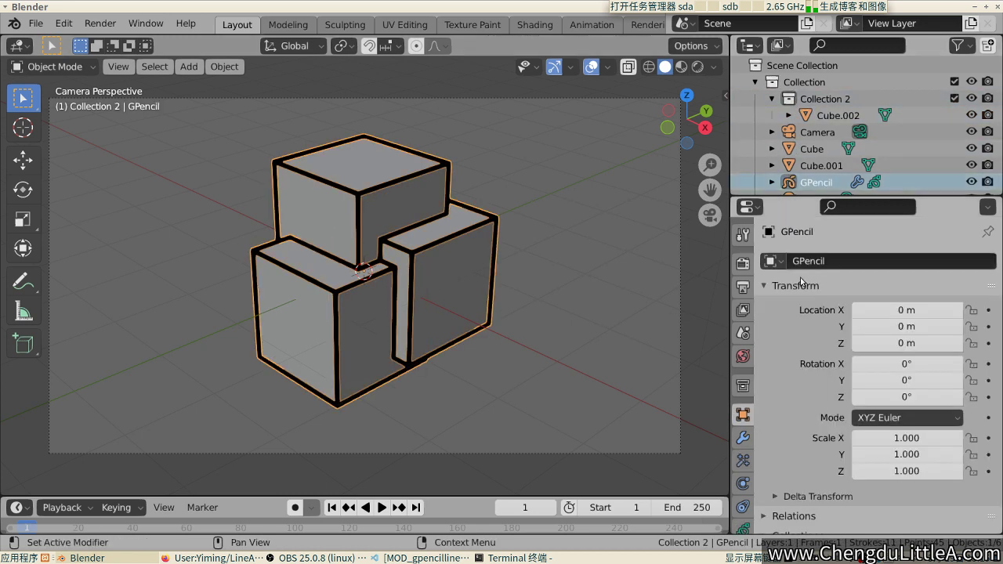
click(743, 437)
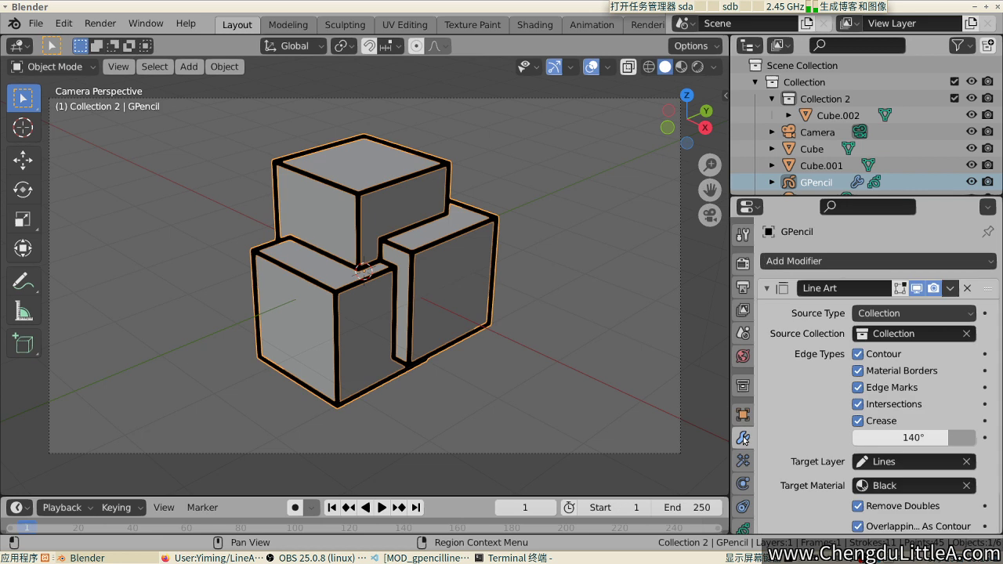
click(913, 312)
click(893, 329)
click(909, 333)
click(886, 375)
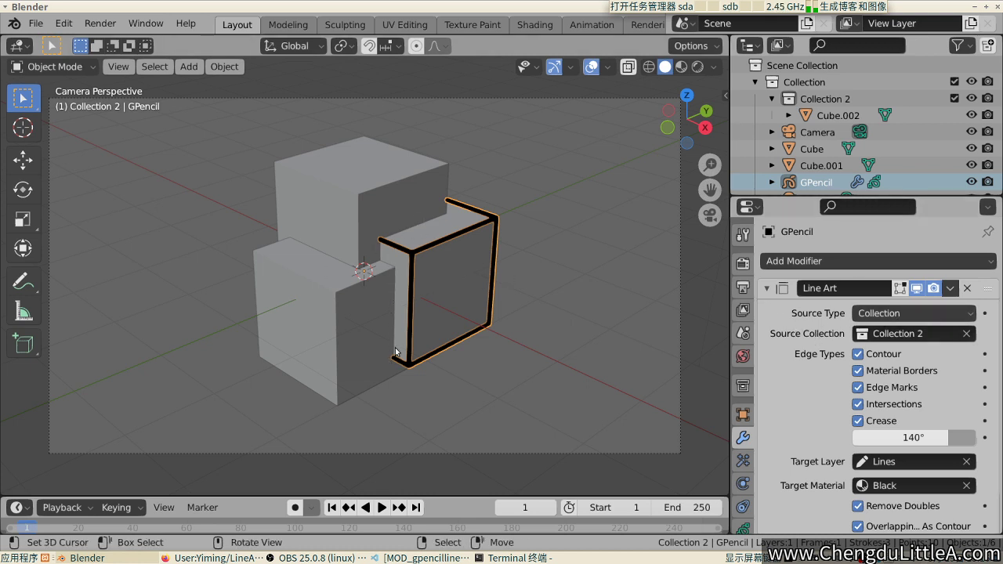
In Cube.002's Edit Mode, duplicate its selected face, move the copy aside, and exit
click(458, 308)
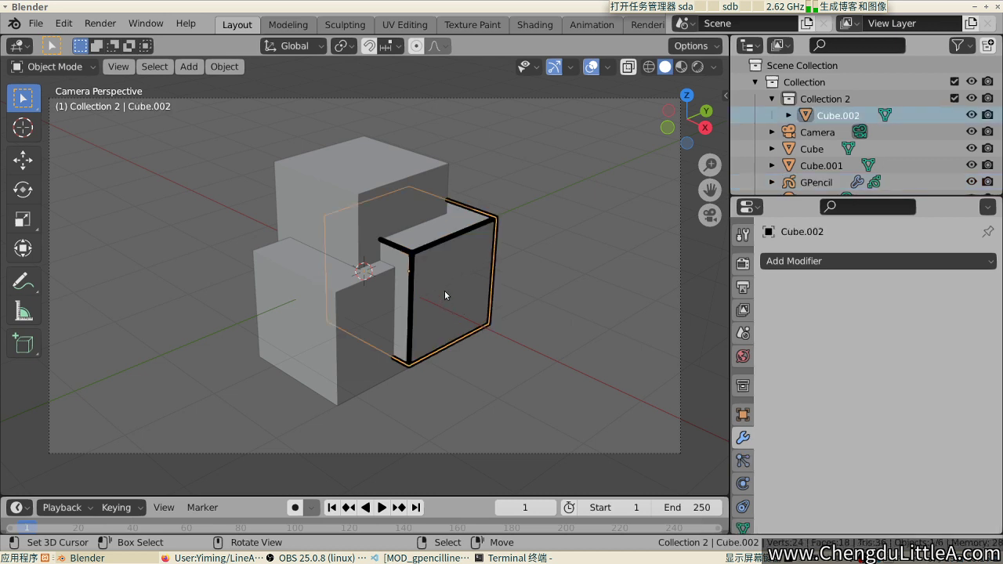
key(Tab)
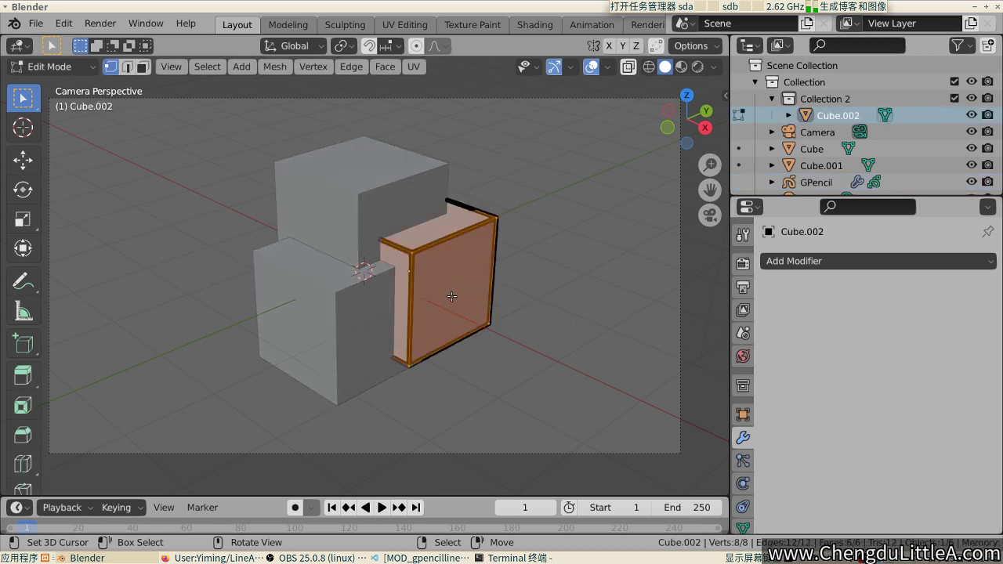
key(s)
right_click(558, 318)
key(shift+d)
right_click(495, 331)
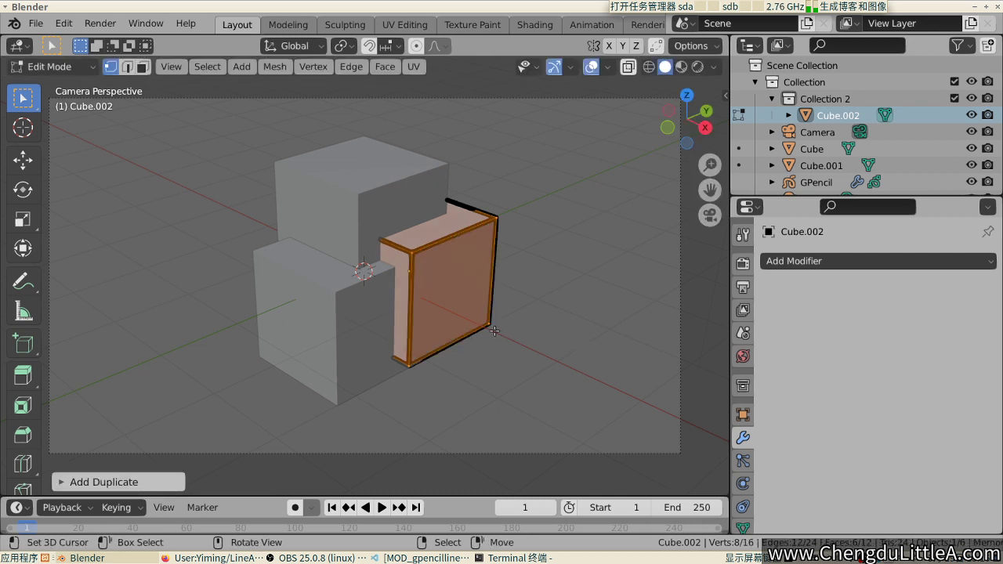
key(g)
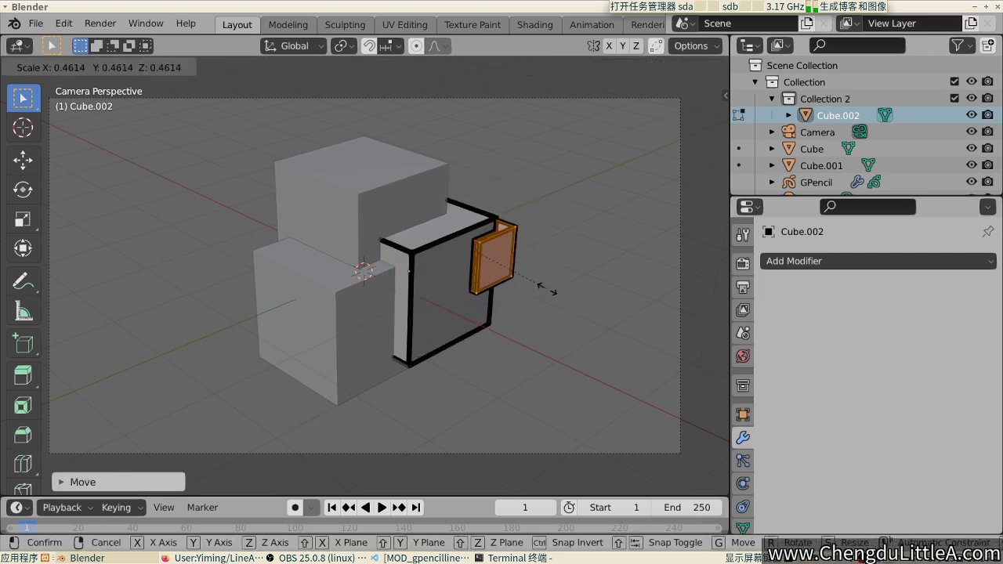
click(536, 283)
key(Tab)
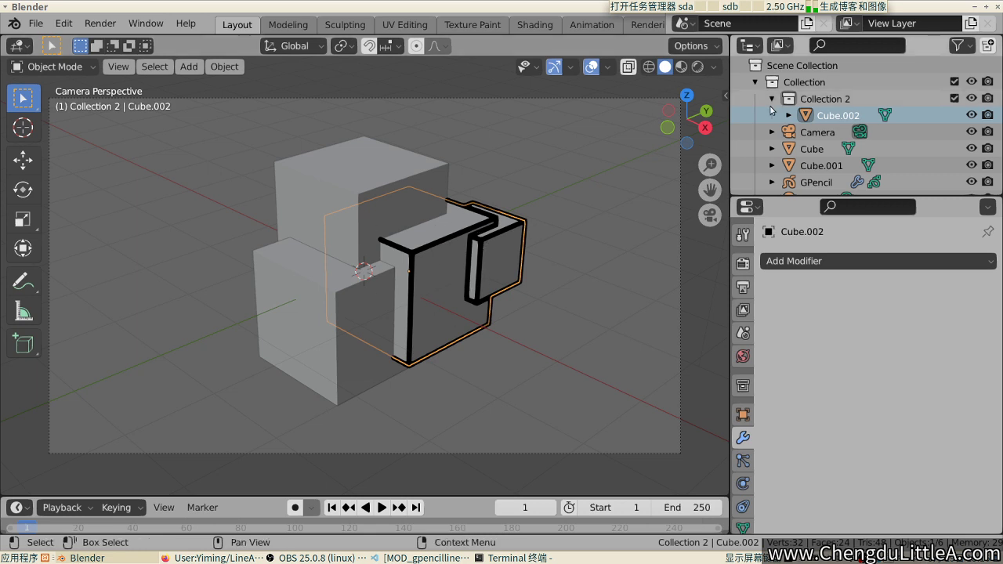
Select GPencil and switch the Line Art Source Type to Scene
click(385, 237)
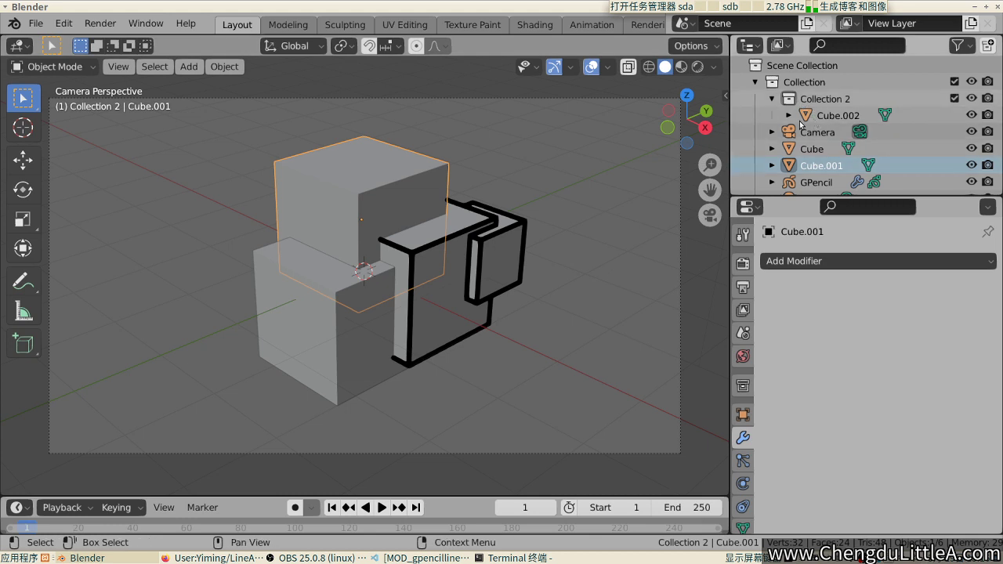
click(816, 182)
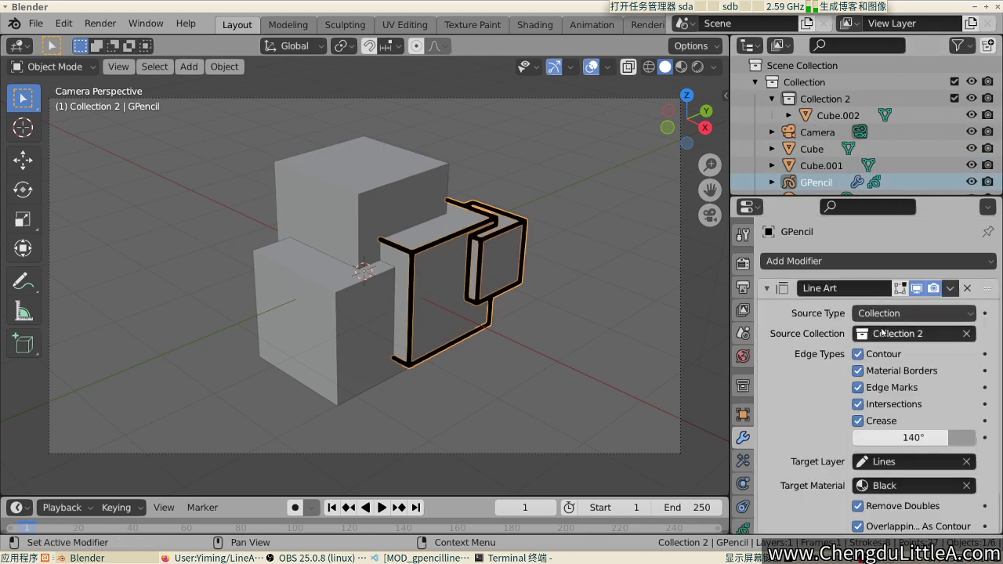
click(909, 313)
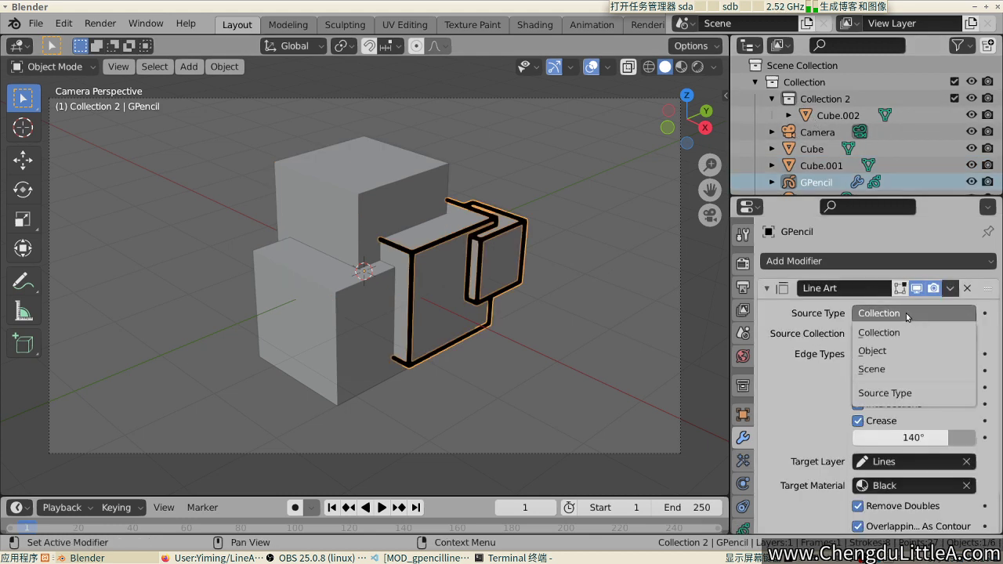
click(909, 369)
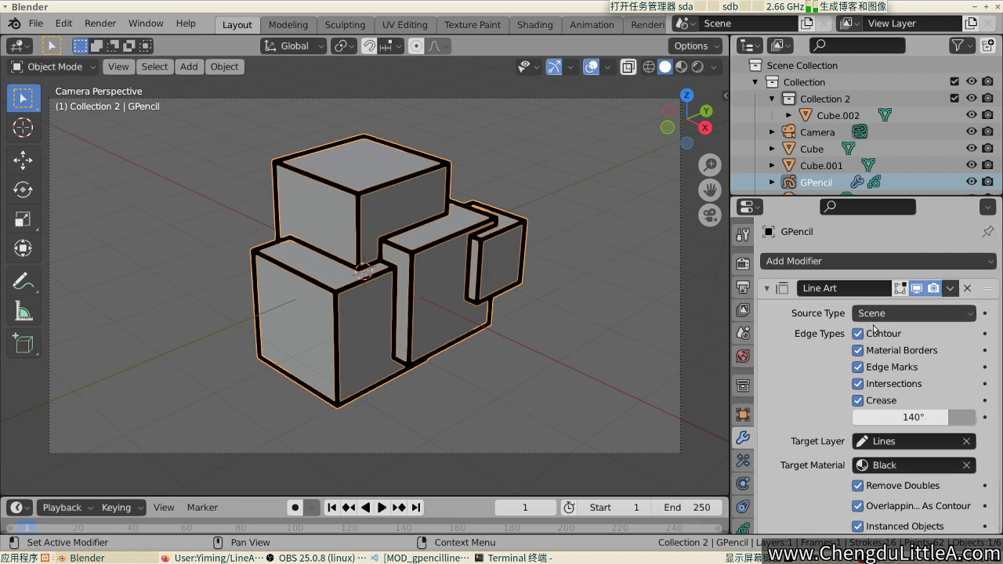
Toggle Intersections off and on, set Crease threshold to 154°, and widen the Properties editor
scroll(866, 329, down, 2)
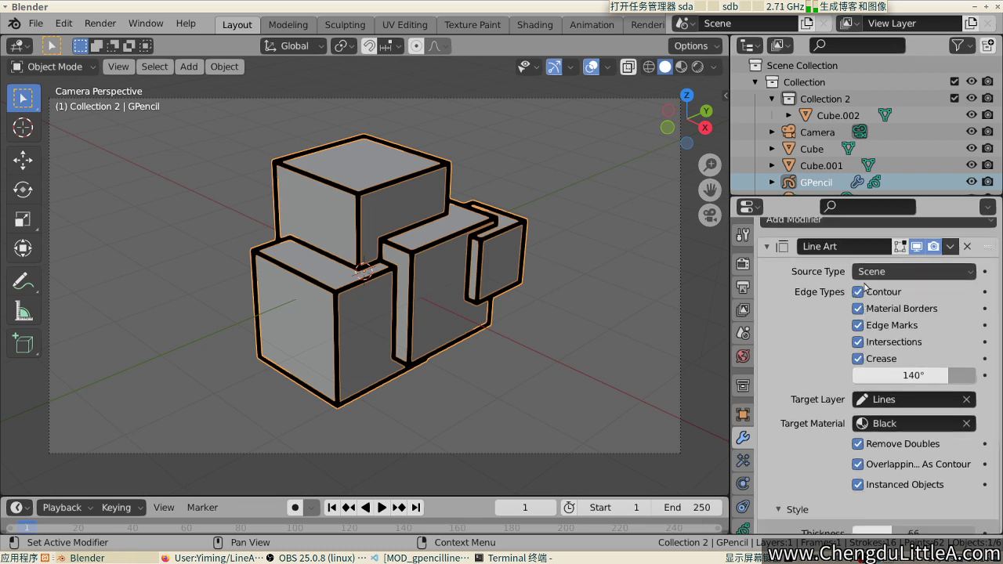
click(862, 343)
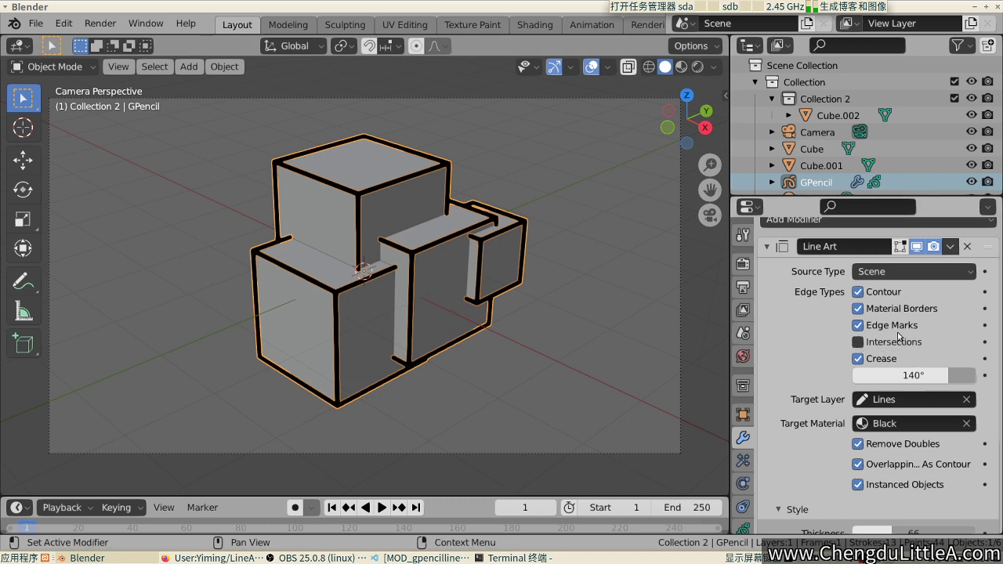
click(873, 342)
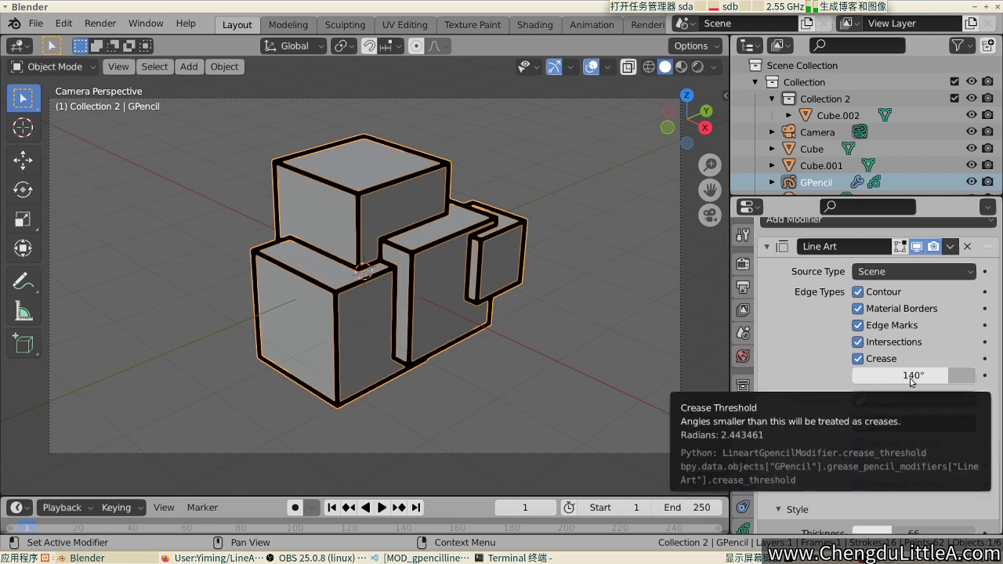
mouse_move(879, 379)
mouse_down()
mouse_move(784, 379)
mouse_move(896, 379)
mouse_up()
scroll(894, 360, down, 5)
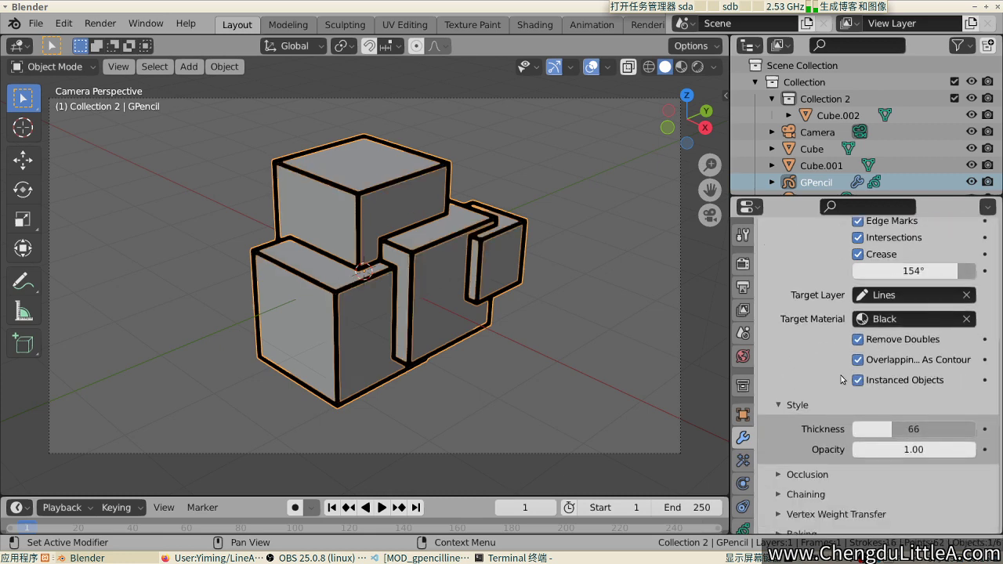
drag(730, 367, 670, 367)
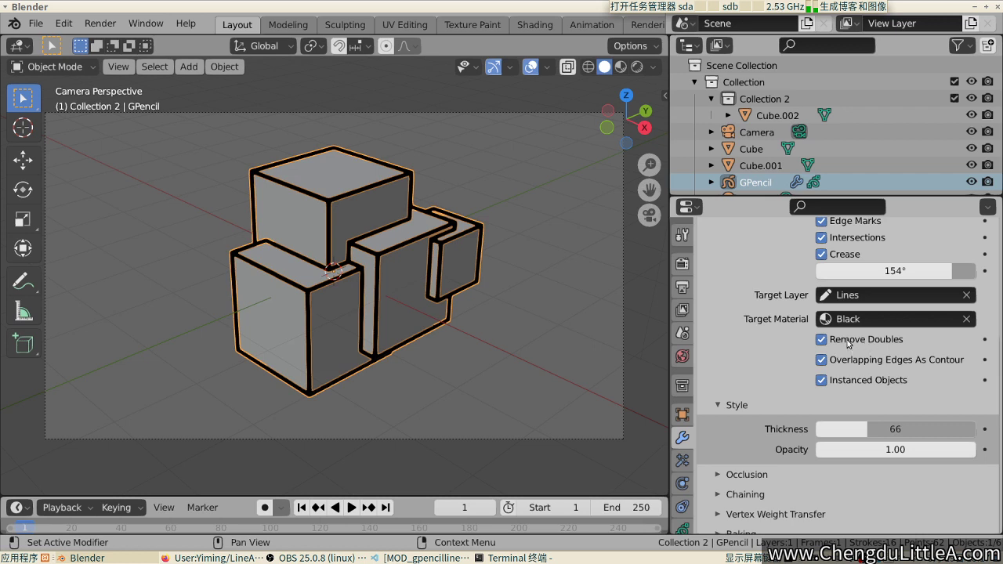
click(822, 357)
click(849, 366)
Delete the three cubes Cube, Cube.001 and Cube.002
click(409, 296)
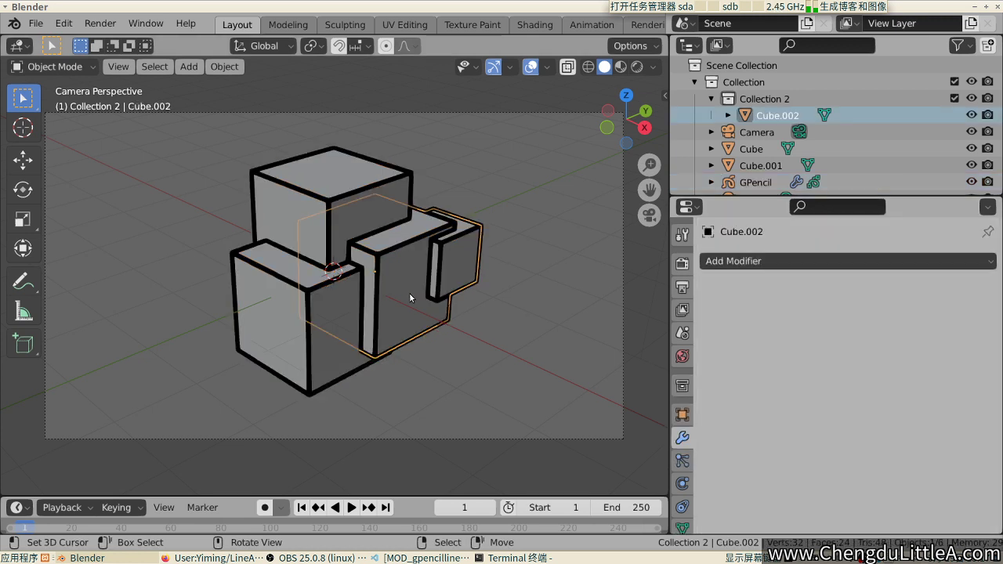
shift+click(339, 283)
shift+click(350, 230)
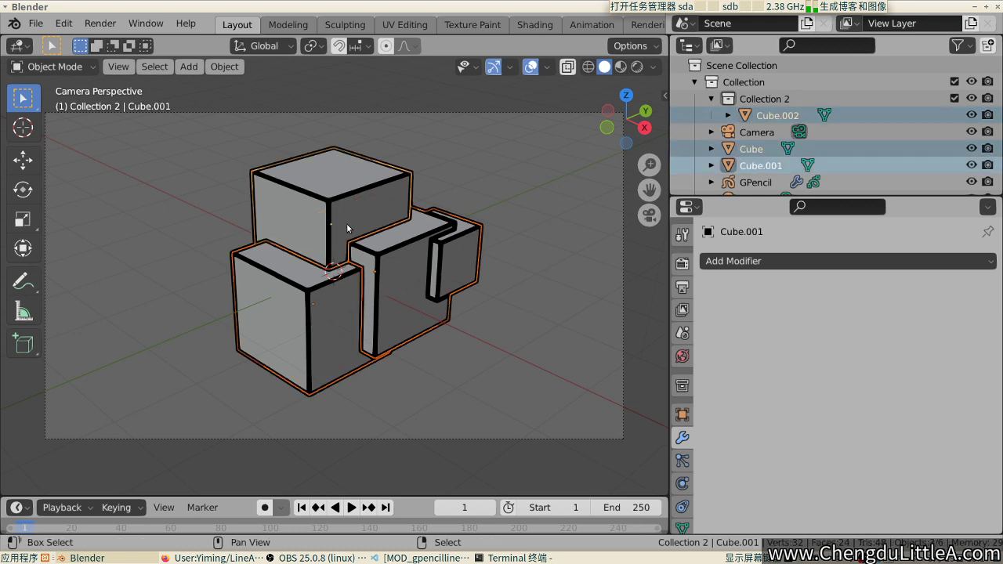
key(x)
click(350, 230)
Add a new cube mesh at the scene centre and scale it down
key(shift+a)
mouse_move(337, 130)
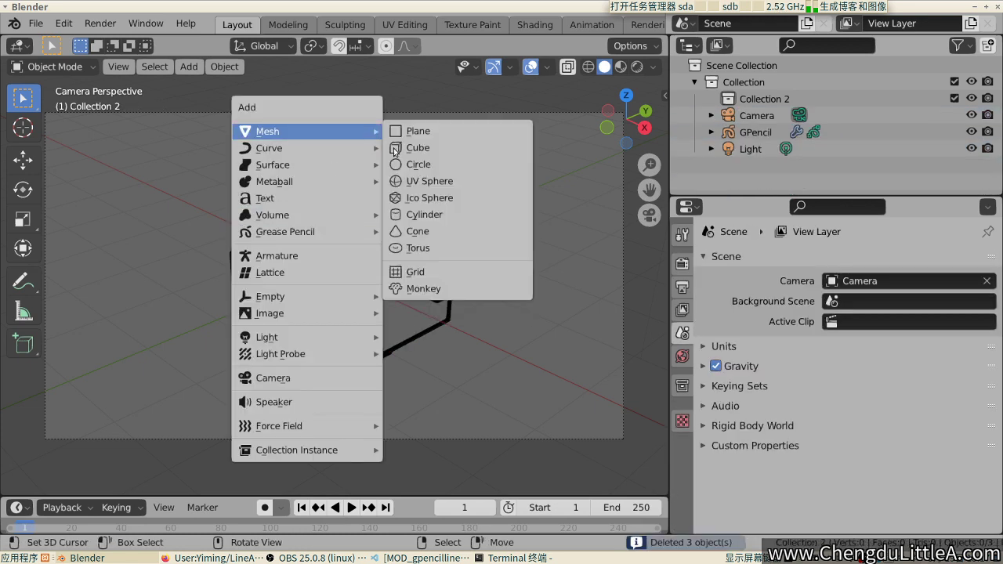
click(415, 149)
key(s)
click(448, 258)
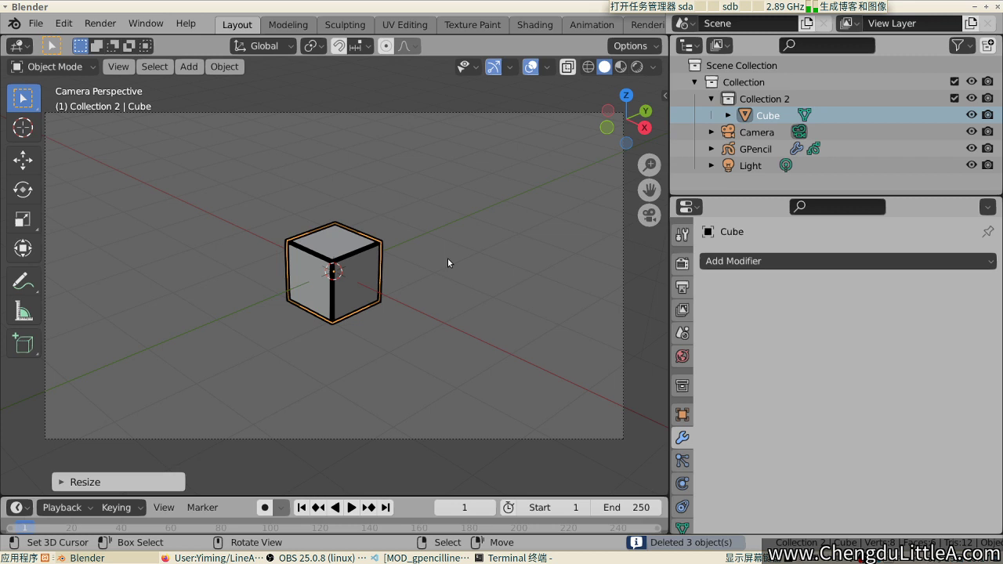
key(shift+s)
Duplicate the small cube in place as Cube.001 and scale the copy
key(Escape)
key(shift+d)
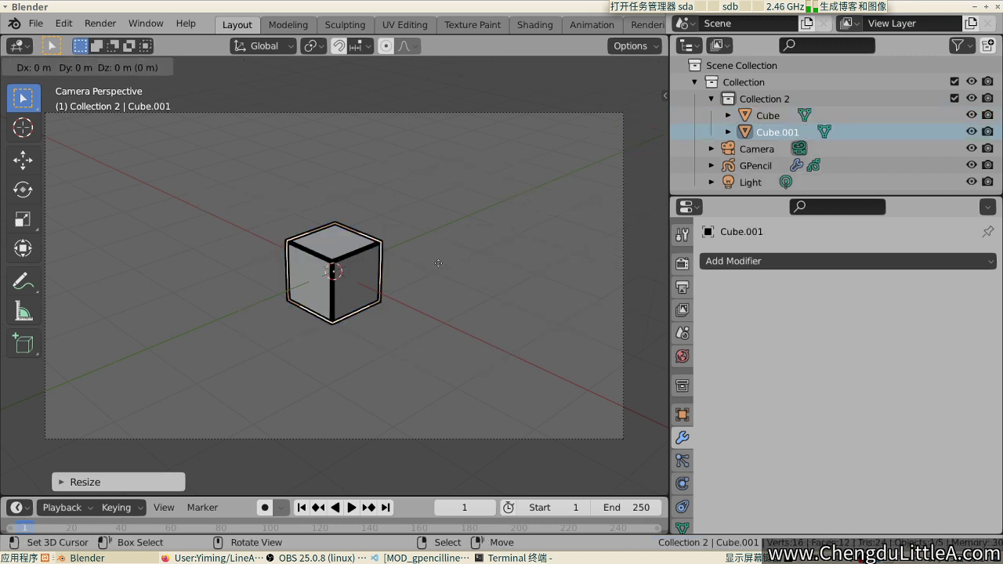
key(Escape)
key(s)
click(427, 279)
Add a particle system to the original Cube
click(345, 290)
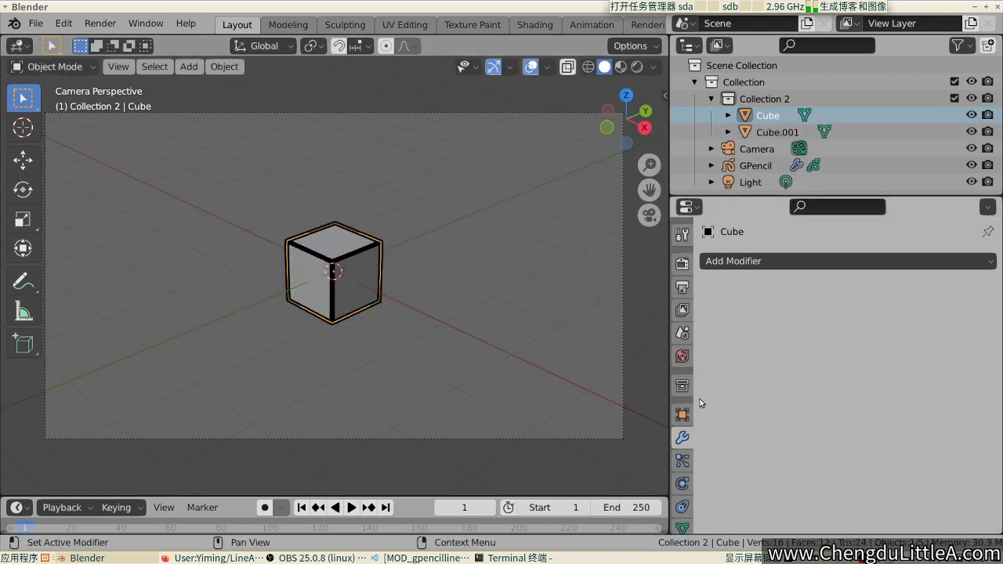
scroll(682, 460, down, 3)
click(682, 388)
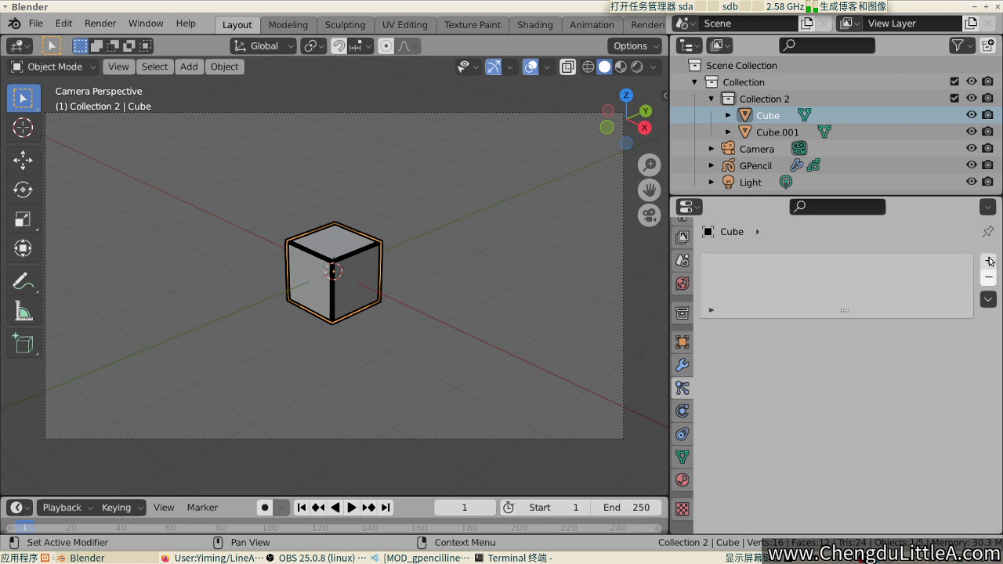
click(988, 263)
Set the particles to render as Object, using Cube.001 as the instance object
scroll(826, 397, down, 5)
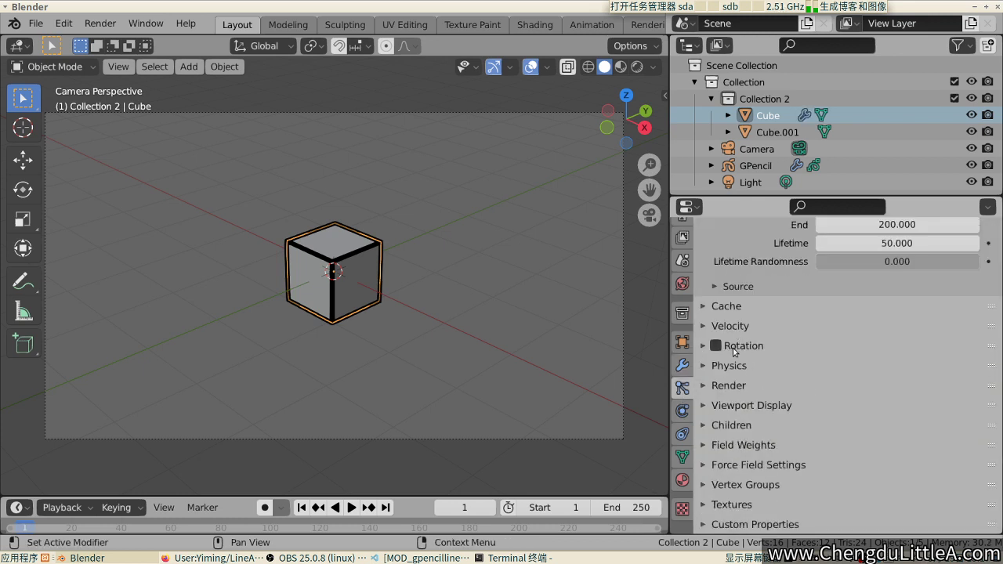
click(738, 388)
scroll(862, 416, down, 2)
click(869, 351)
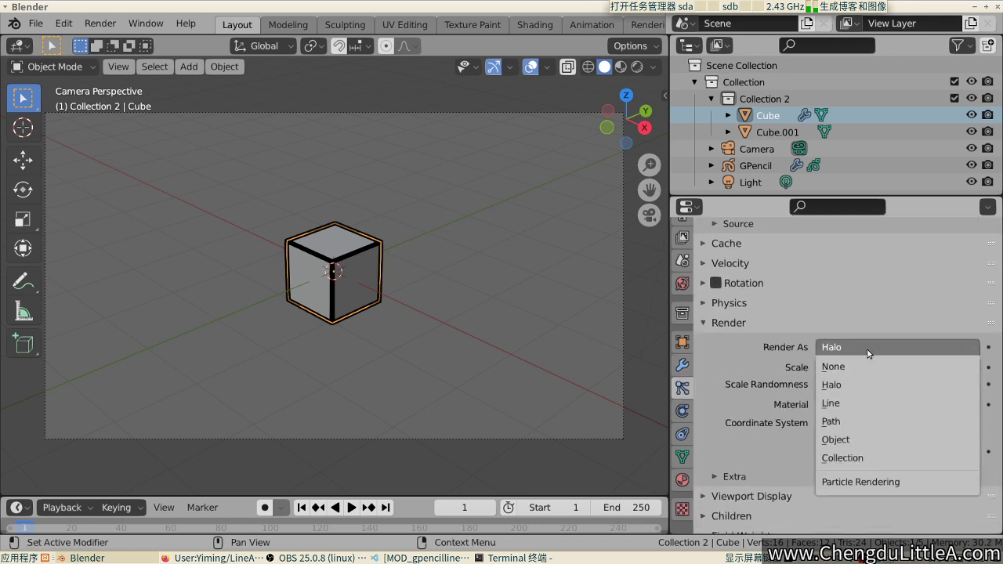
click(854, 440)
click(854, 467)
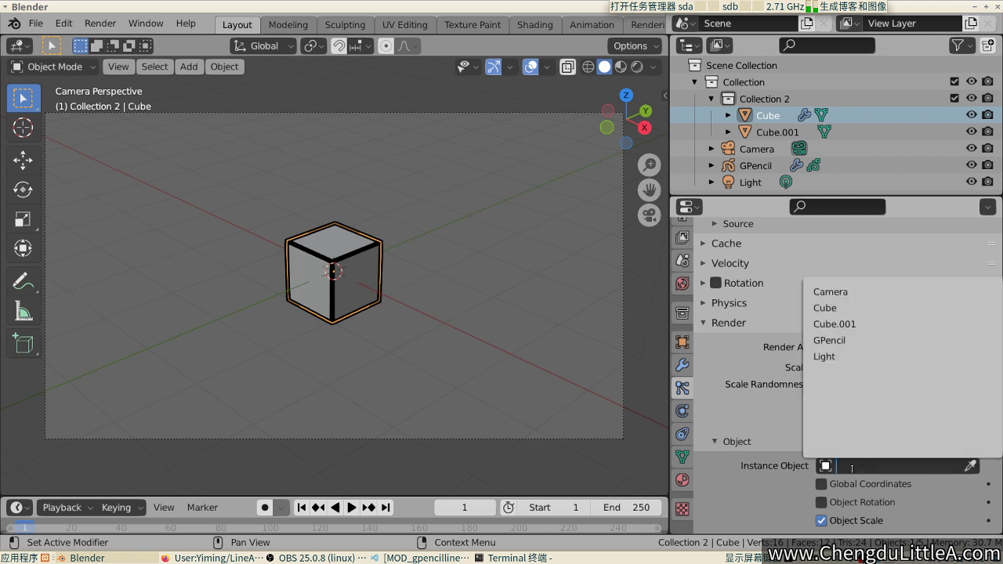
click(853, 323)
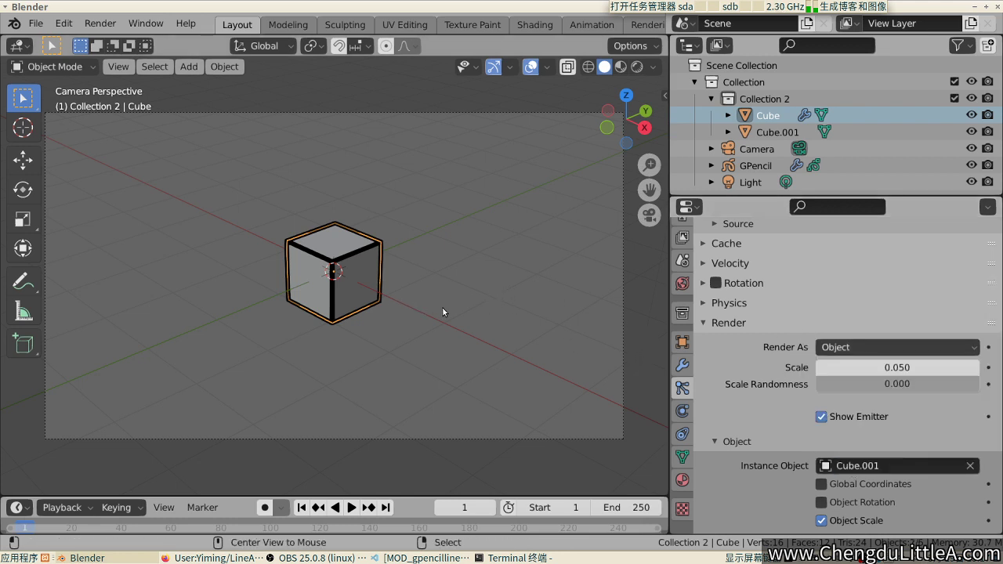
Deselect all, preview the animation, and raise the particle render scale to 0.720
key(alt+a)
key(space)
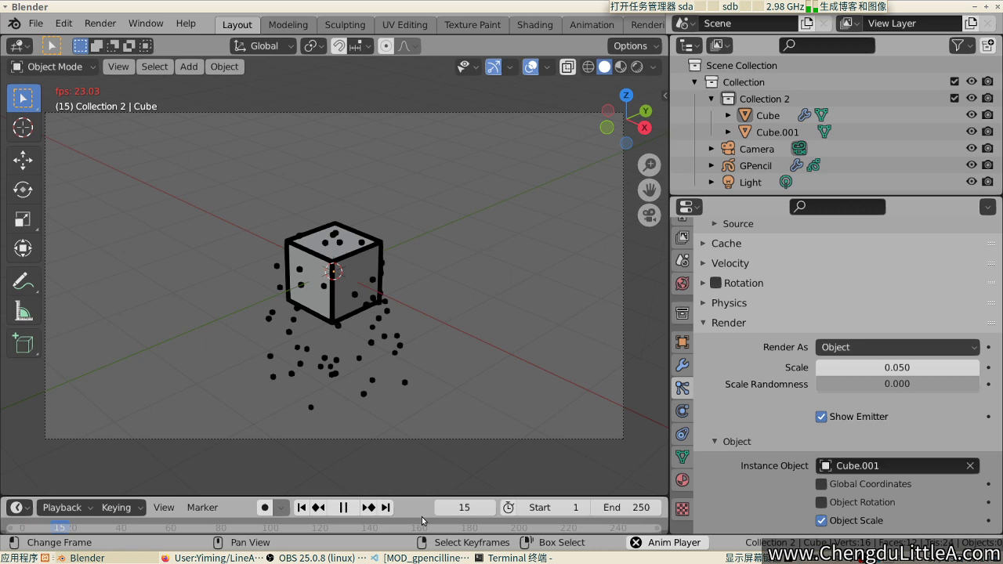
key(space)
drag(897, 367, 943, 367)
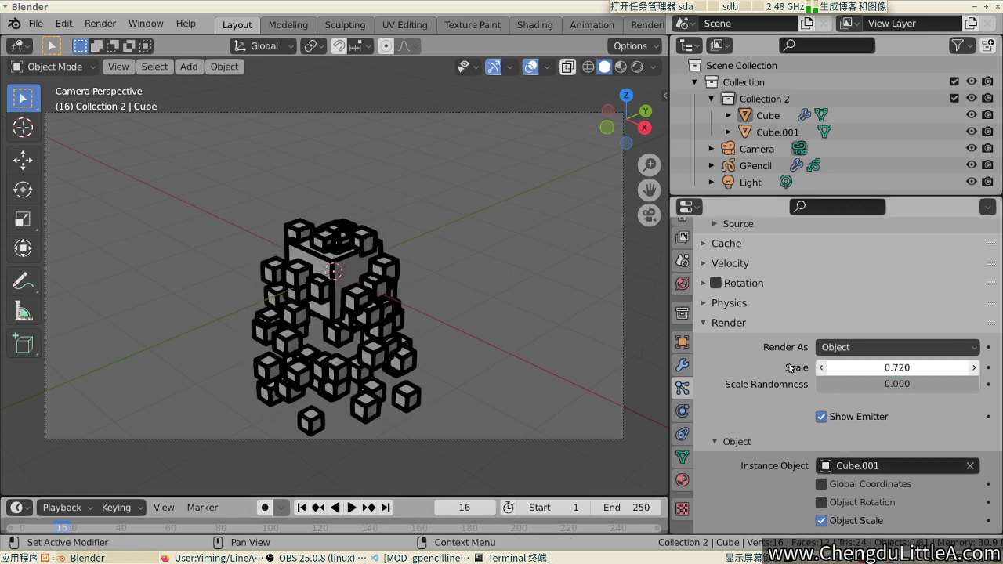
key(space)
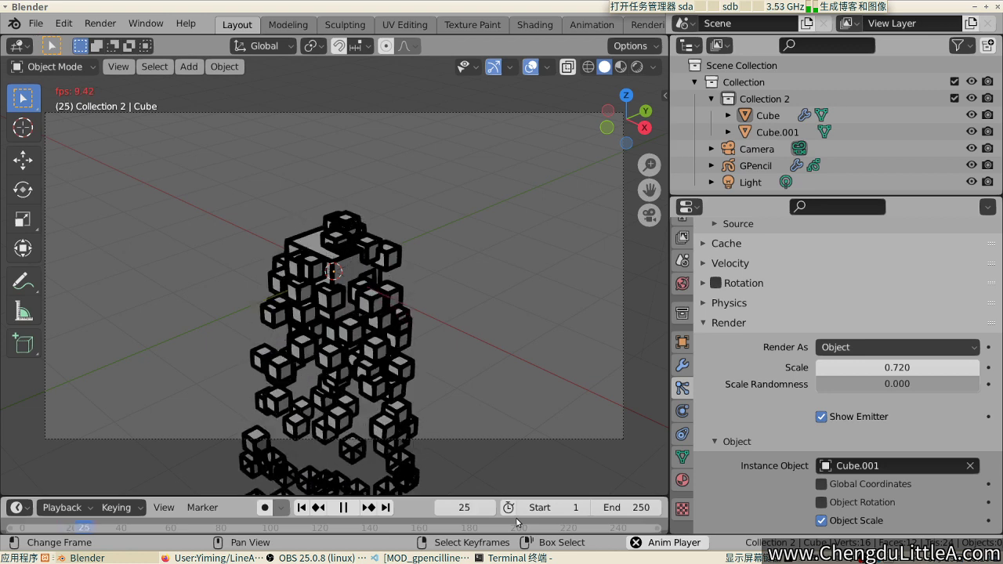
key(space)
Select the emitter Cube, then Cube.001, then the emitter Cube again
scroll(405, 346, up, 5)
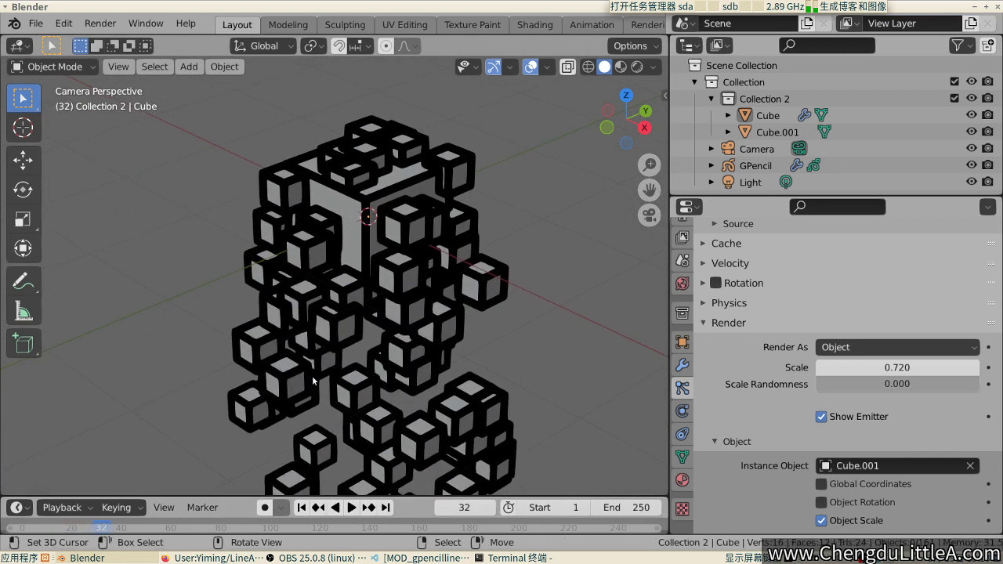
click(315, 254)
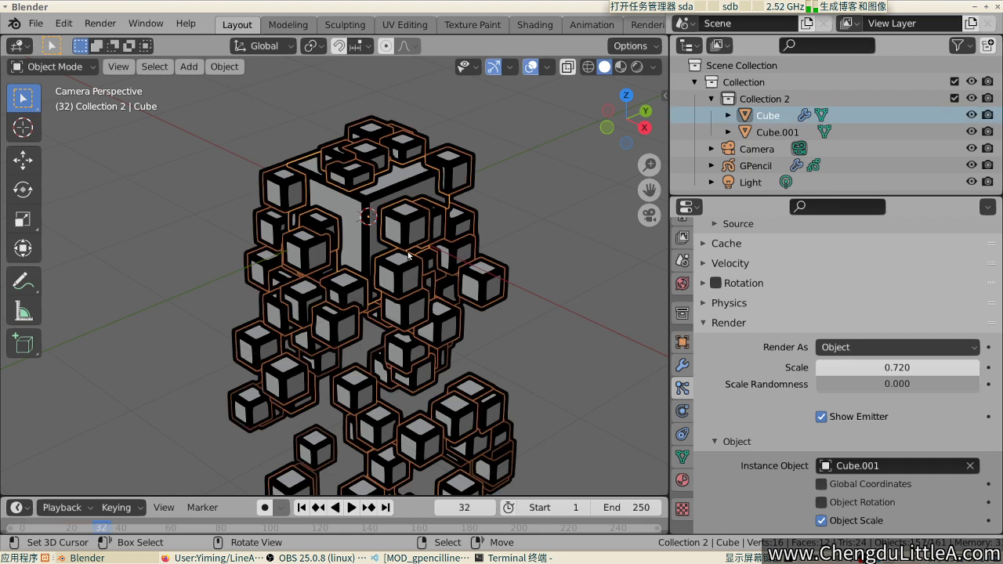
click(348, 211)
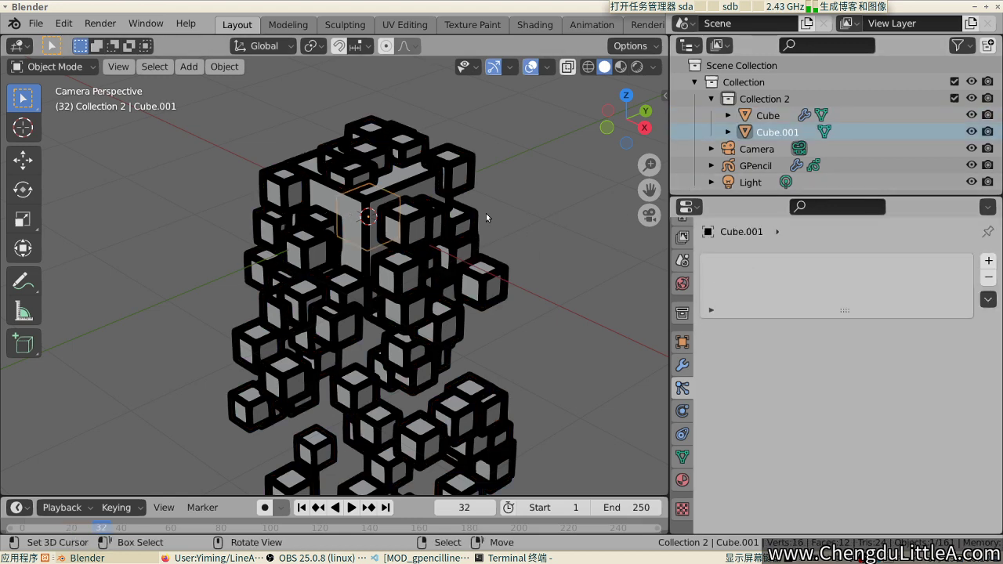
click(427, 184)
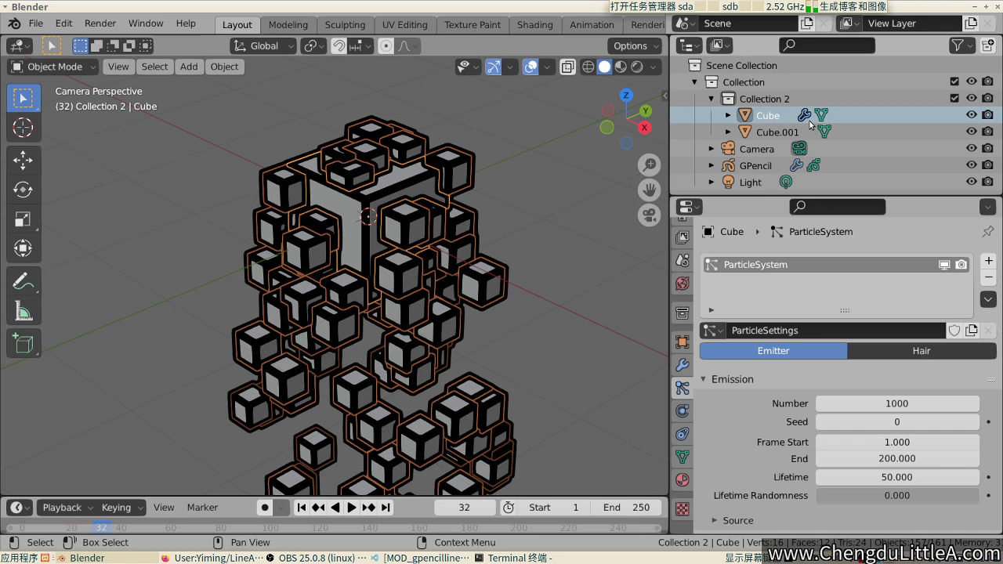
On GPencil's Line Art modifier, keep Instanced Objects enabled and drop stroke thickness from 66 to 52
click(782, 165)
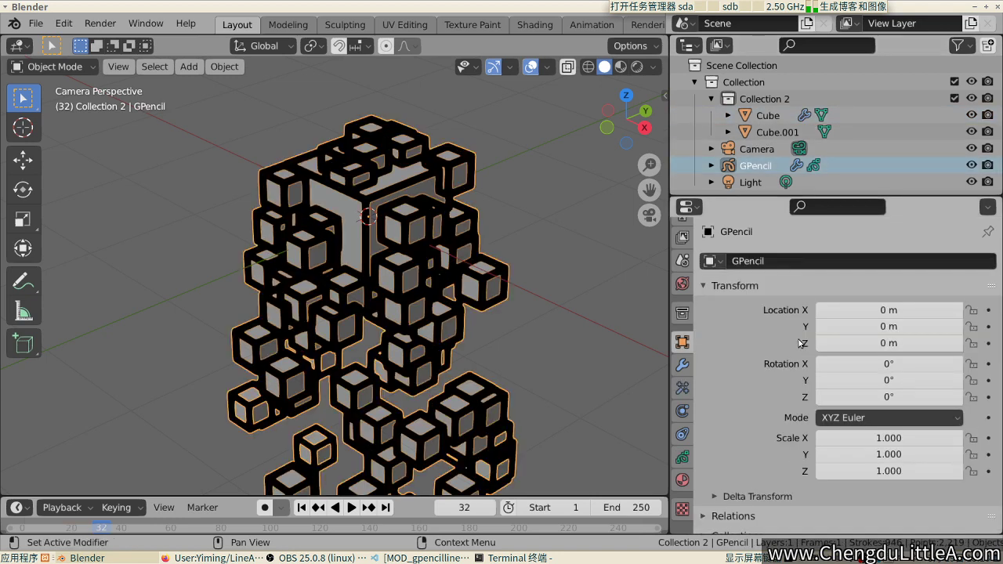
scroll(776, 365, down, 4)
click(681, 364)
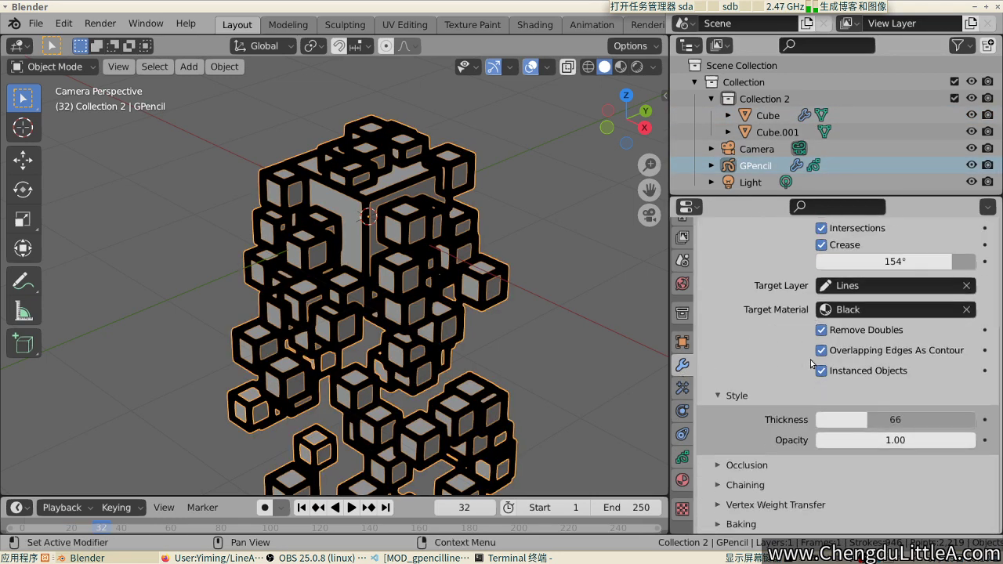
click(850, 375)
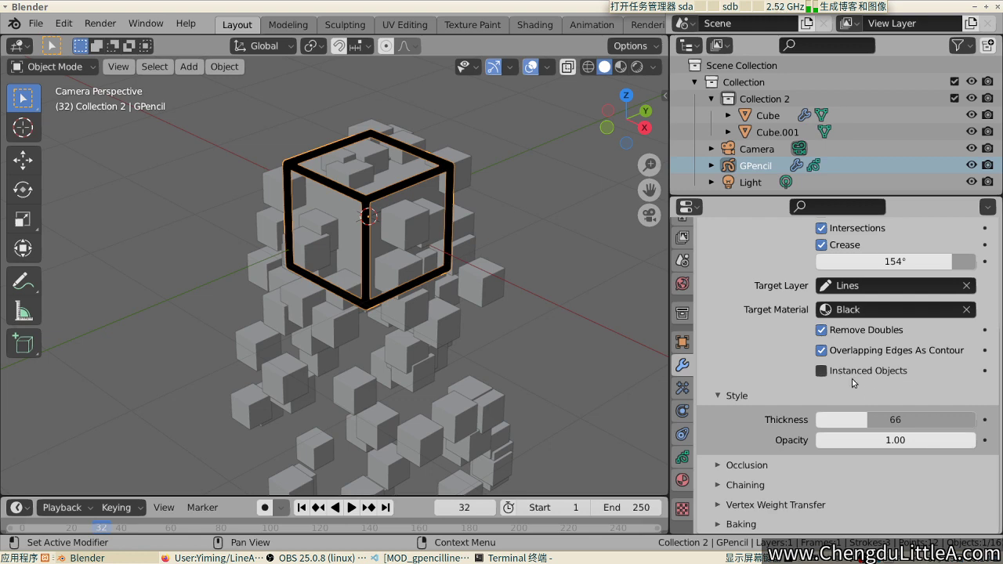
click(830, 379)
click(828, 380)
click(822, 373)
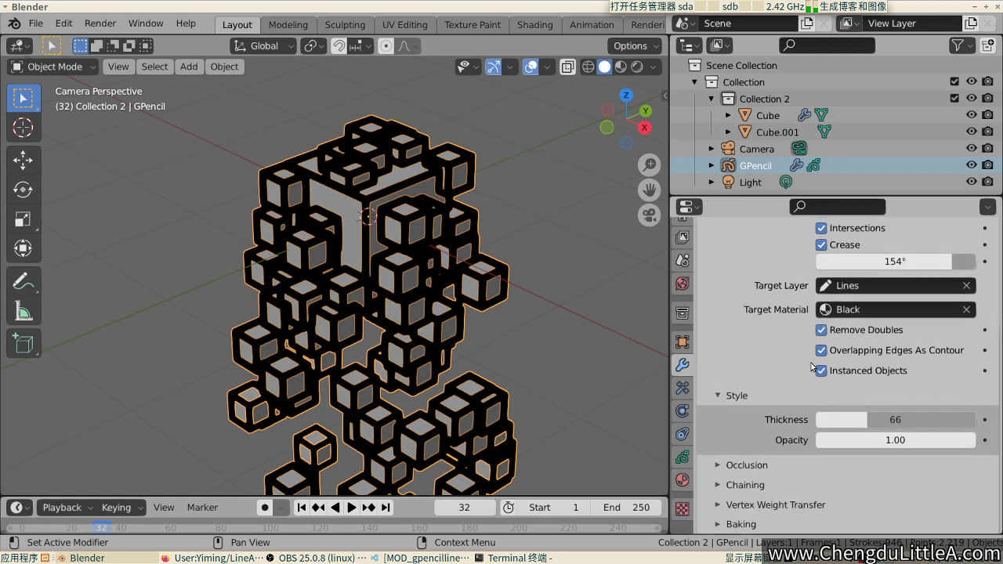
drag(879, 423, 975, 440)
Collapse the line style and expand the Line Art occlusion transparency options
click(767, 392)
click(764, 468)
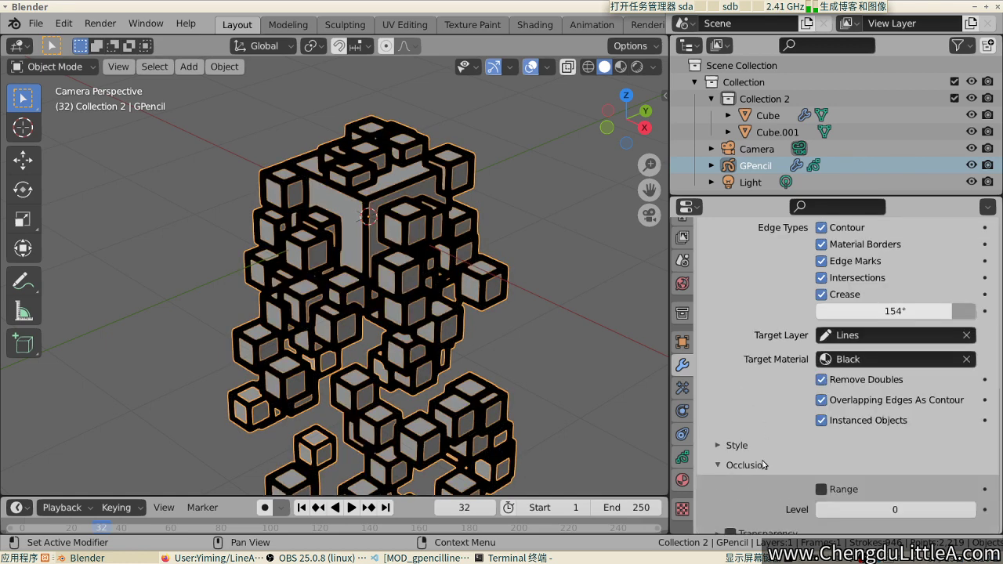
scroll(776, 418, down, 3)
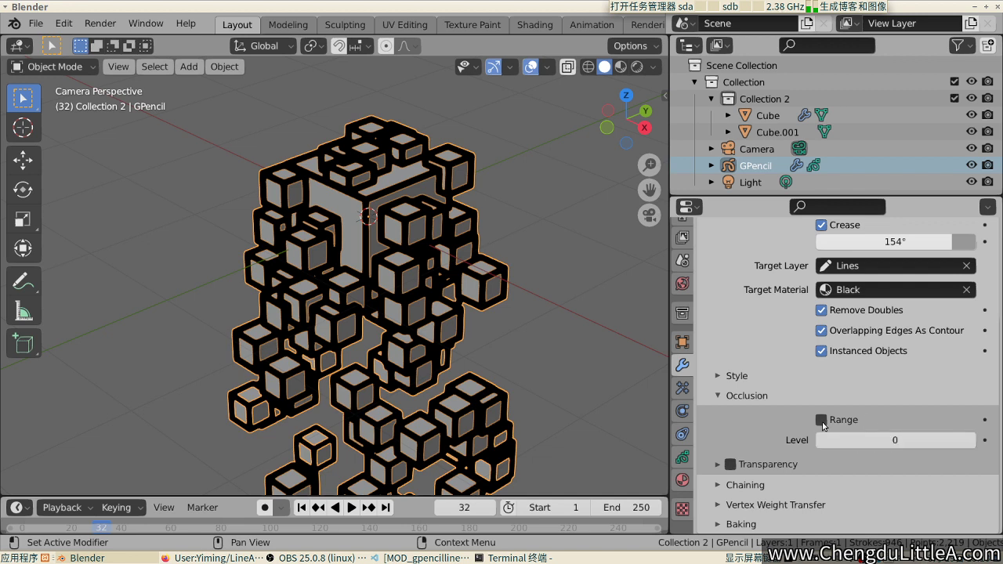
click(718, 465)
scroll(722, 445, down, 2)
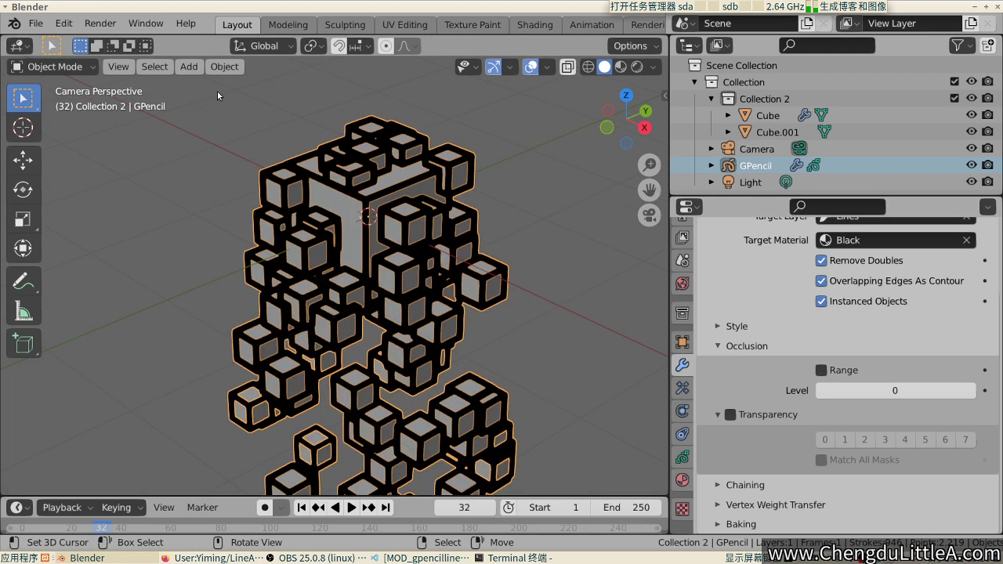
scroll(384, 286, down, 3)
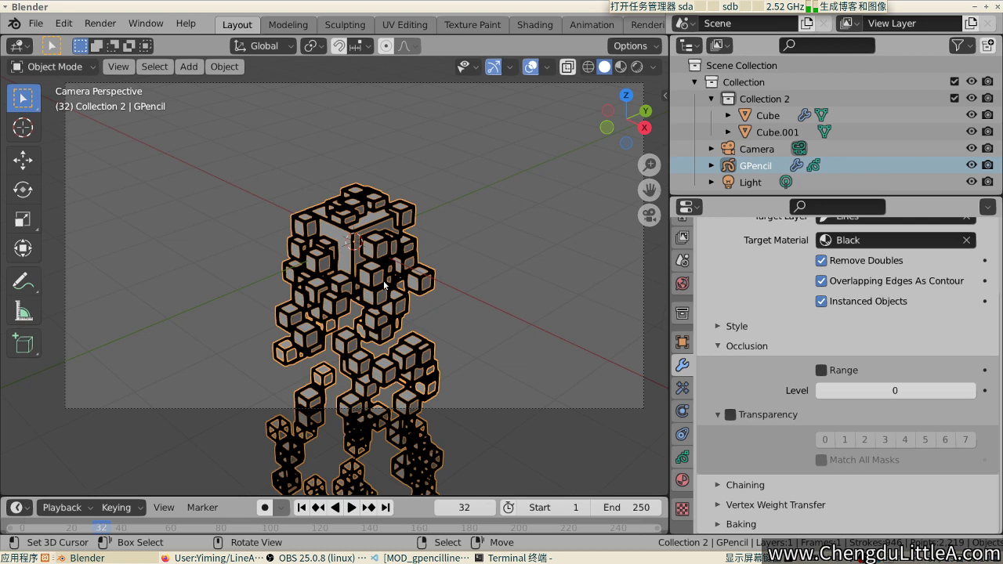
Open 0_monkey_window.blend without saving the current particle scene
click(36, 24)
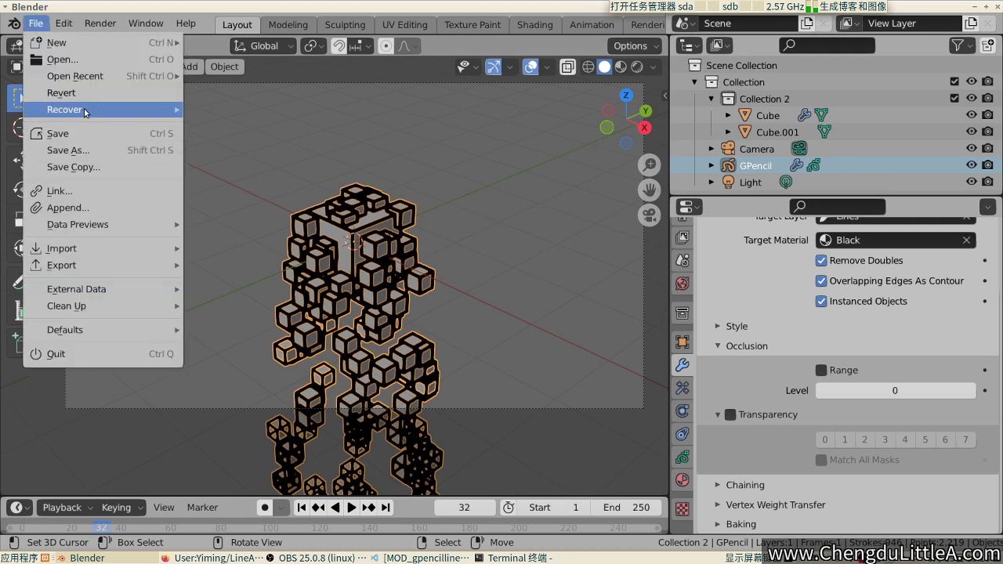
mouse_move(86, 113)
click(62, 59)
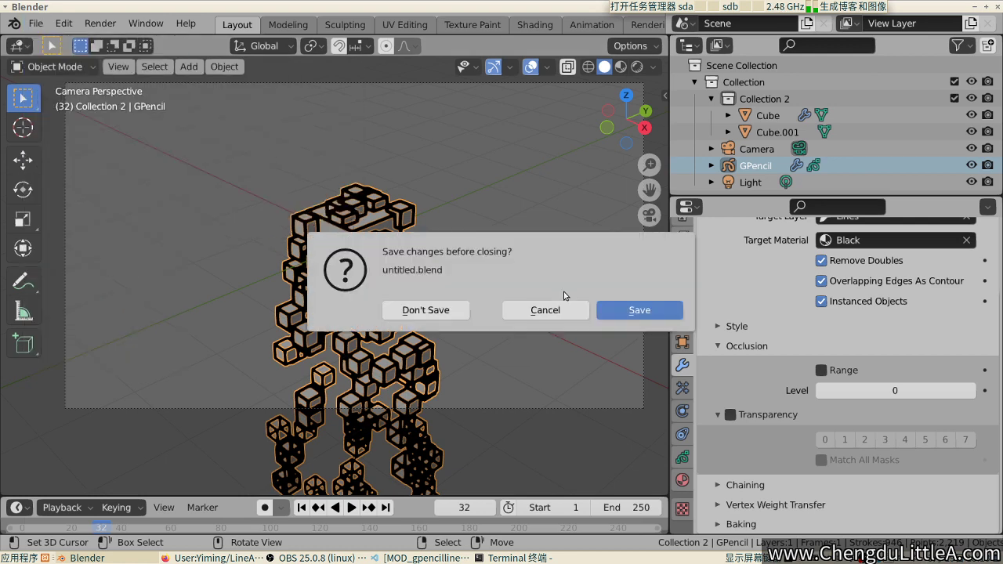
click(427, 312)
double_click(429, 317)
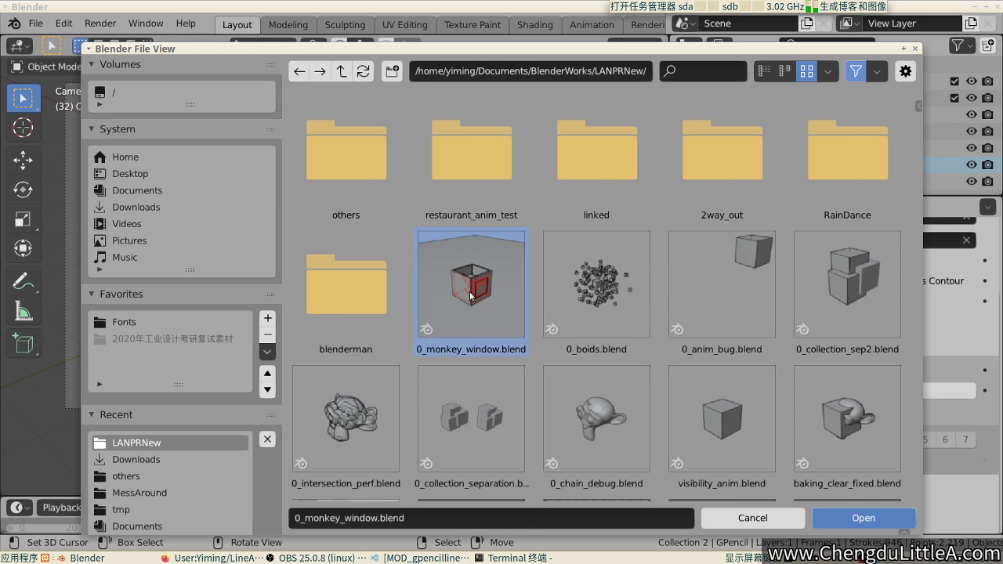
Zoom out, deselect all, and switch the viewport to Rendered shading
scroll(544, 275, down, 2)
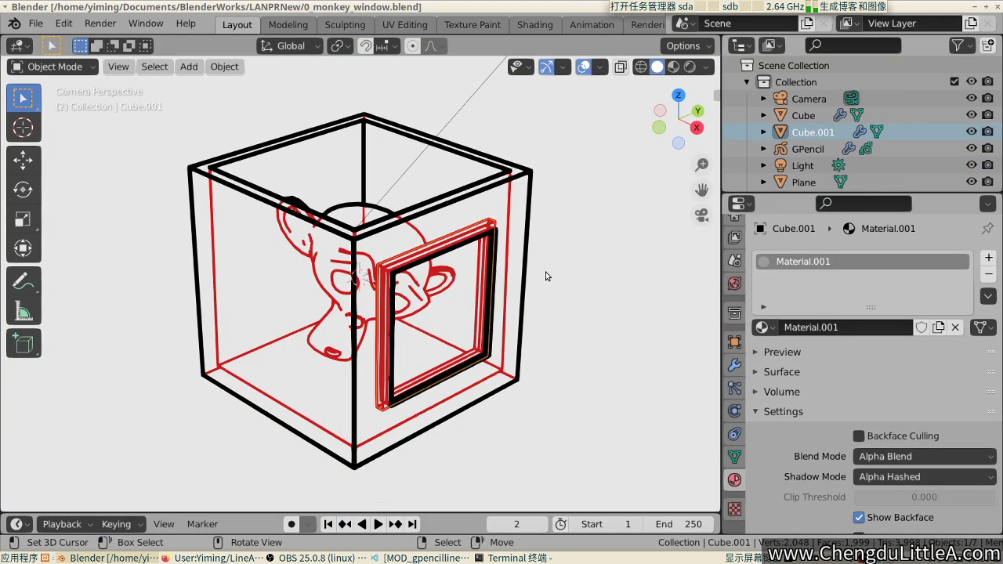
click(552, 275)
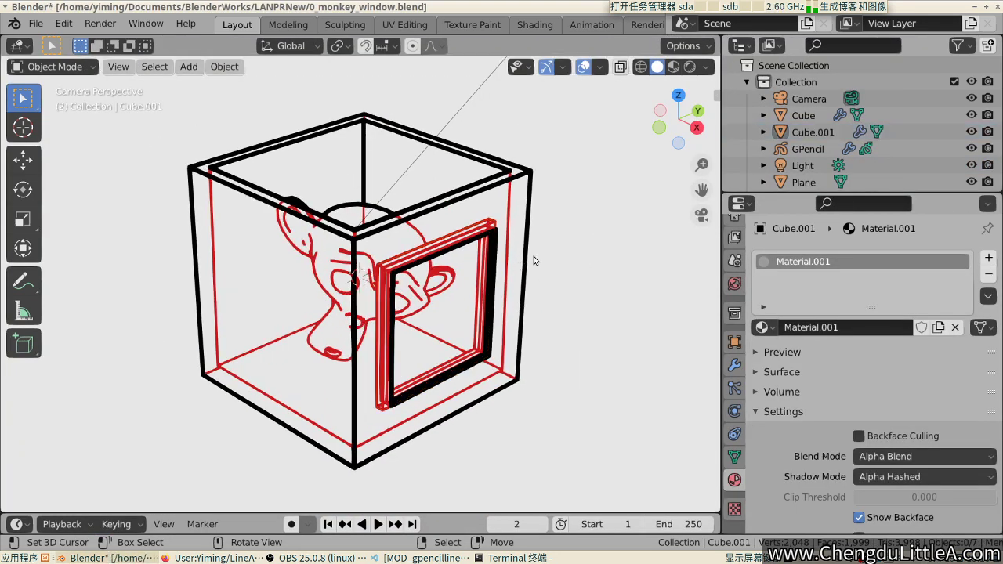
click(689, 67)
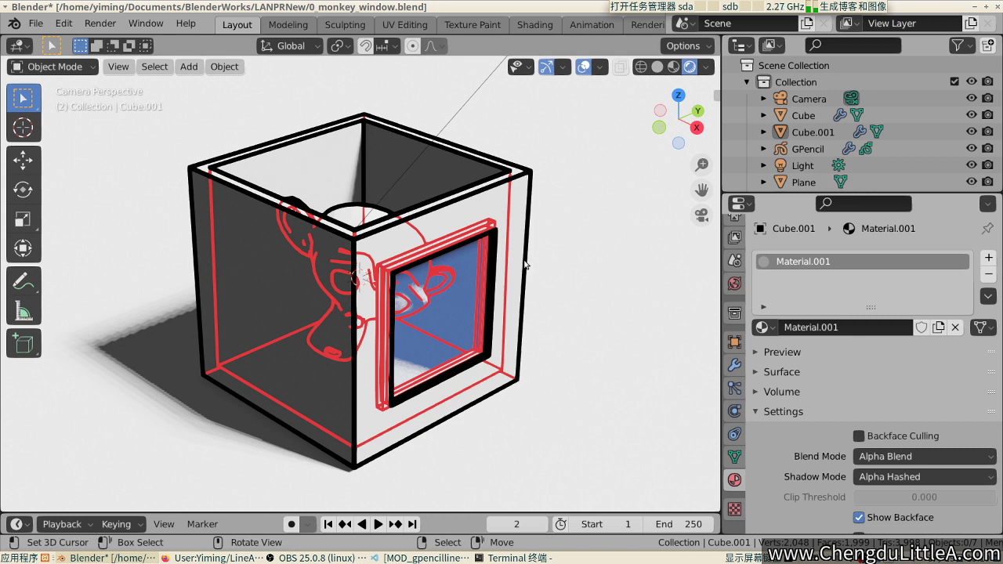
Select Cube.001 and enable Use Transparency with mask 0 in its material's Line Art settings
click(453, 318)
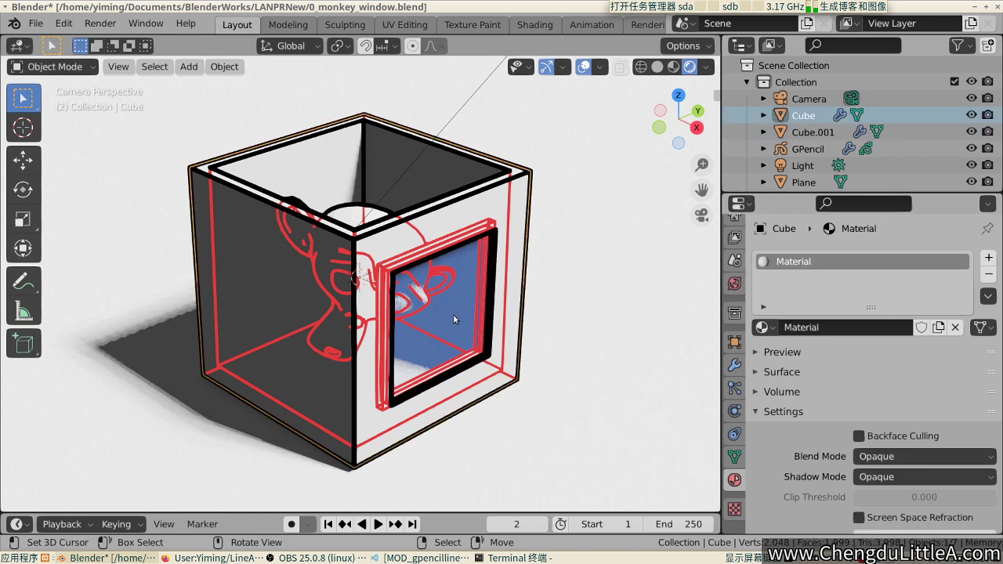
click(453, 314)
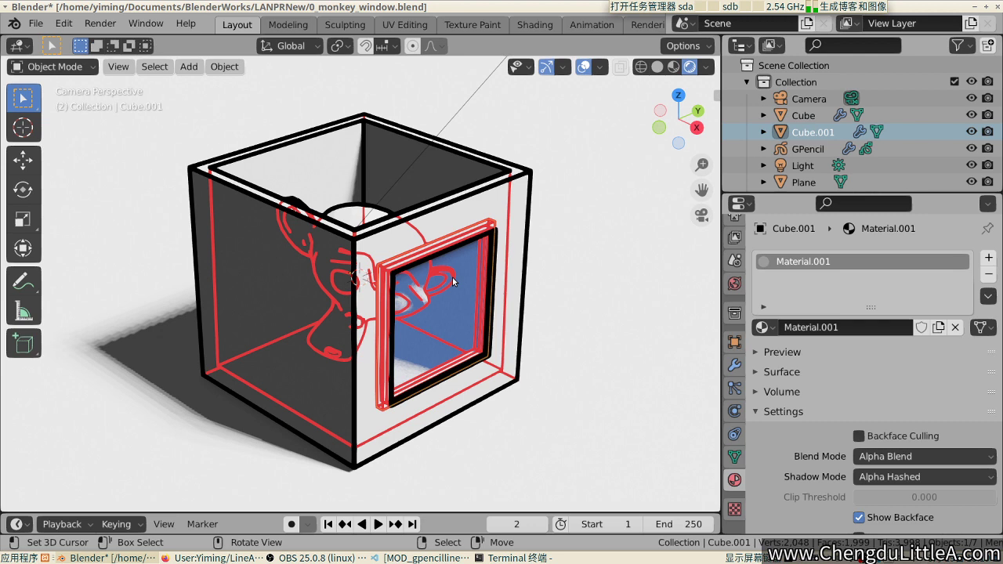
scroll(865, 303, down, 2)
scroll(865, 303, up, 2)
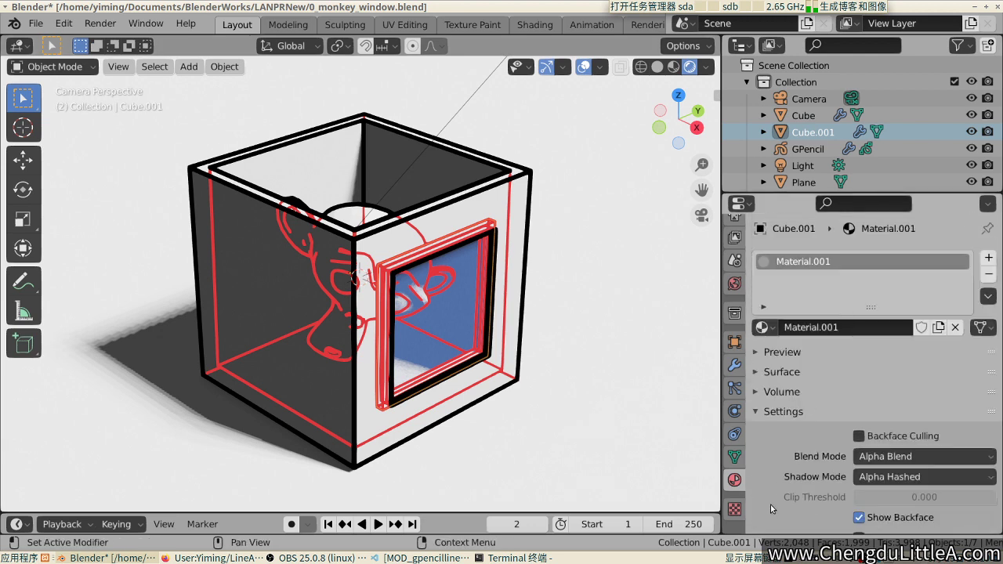
click(784, 411)
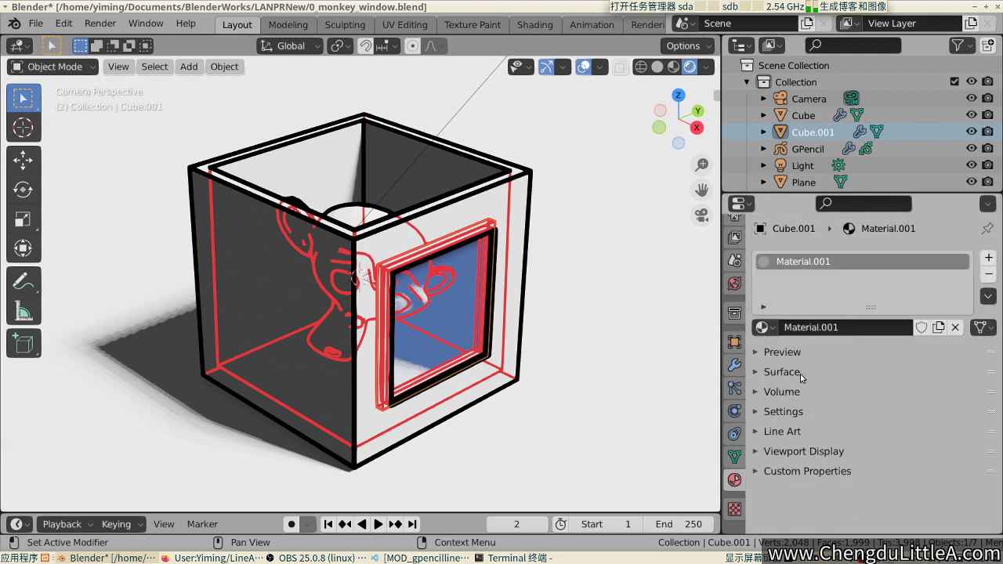
drag(992, 433, 835, 374)
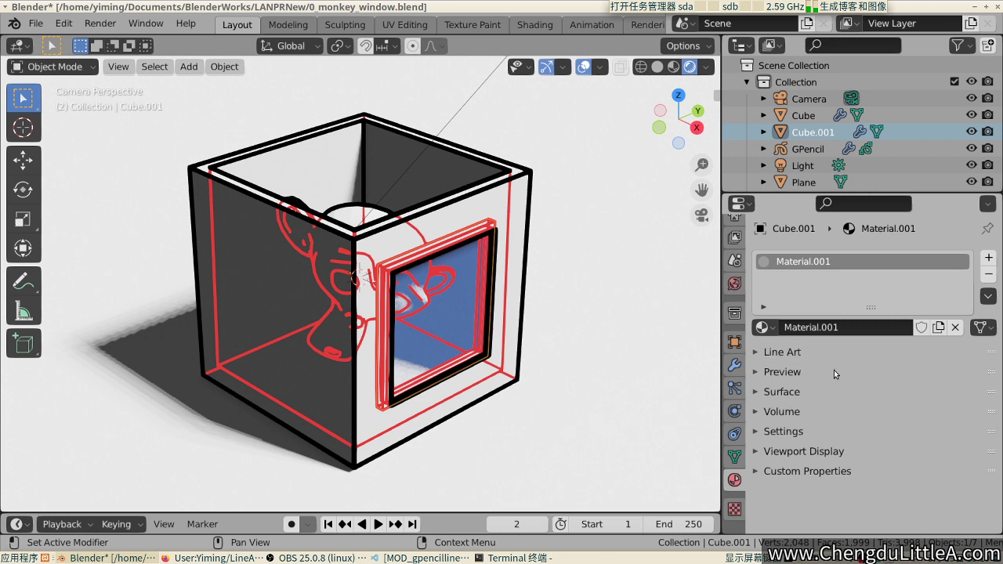
click(769, 354)
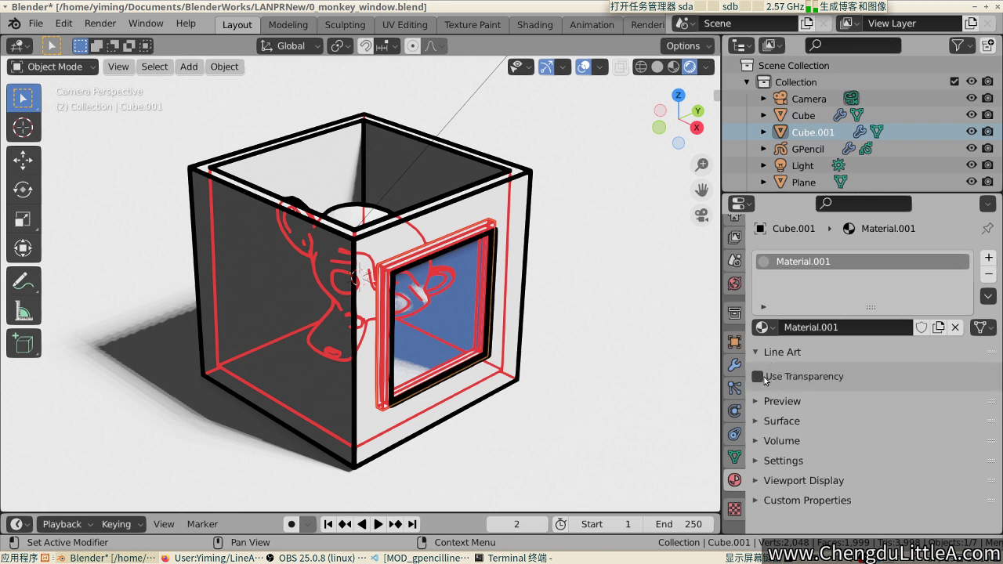
click(758, 377)
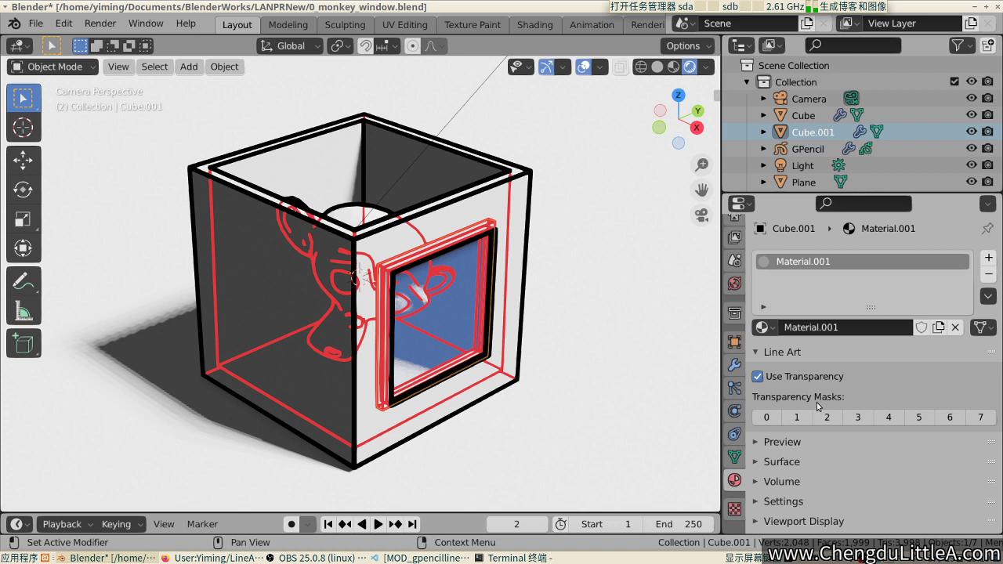
click(768, 417)
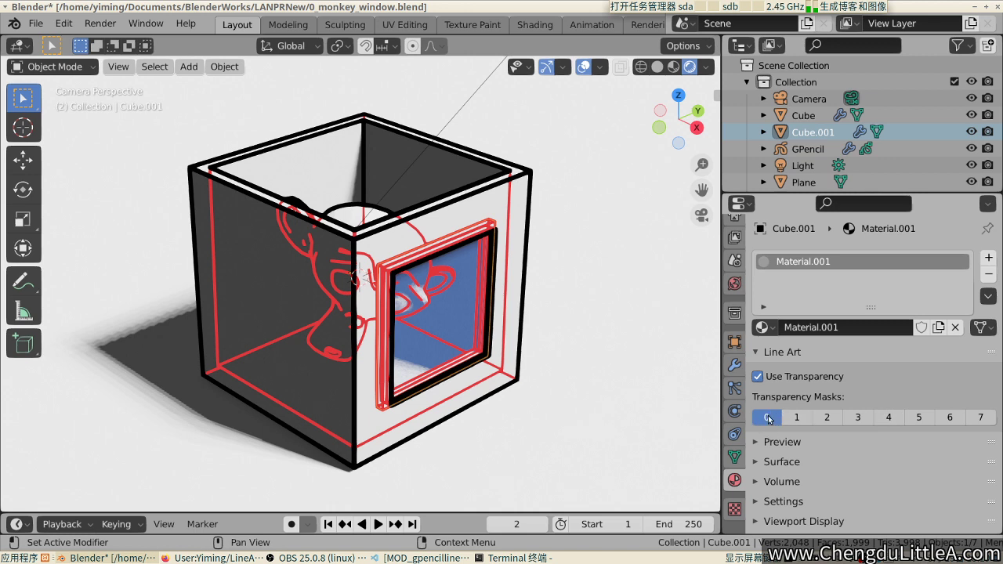
Enable Occlusion transparency on GPencil's Line Art.001 modifier, limited to mask 0
click(790, 148)
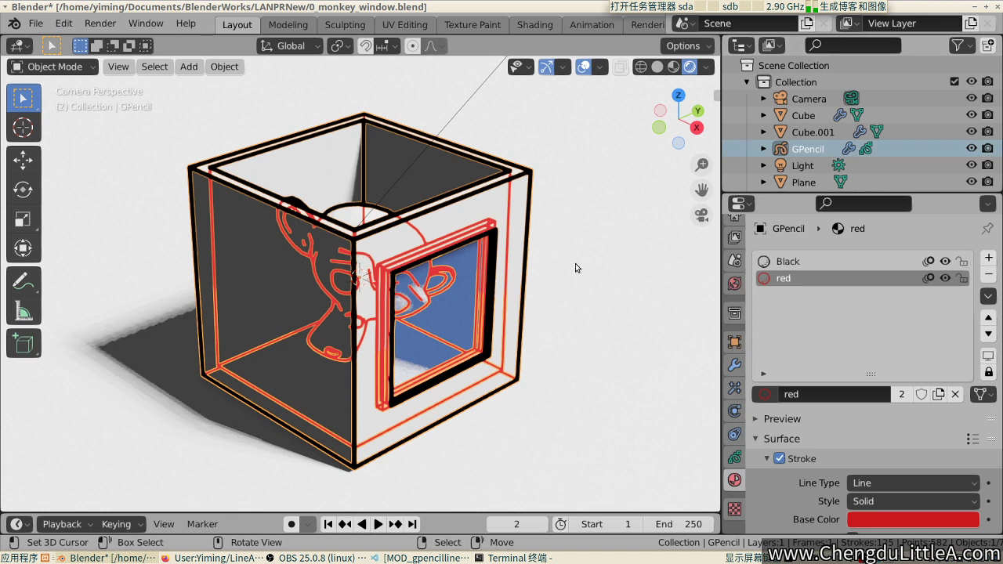
click(734, 366)
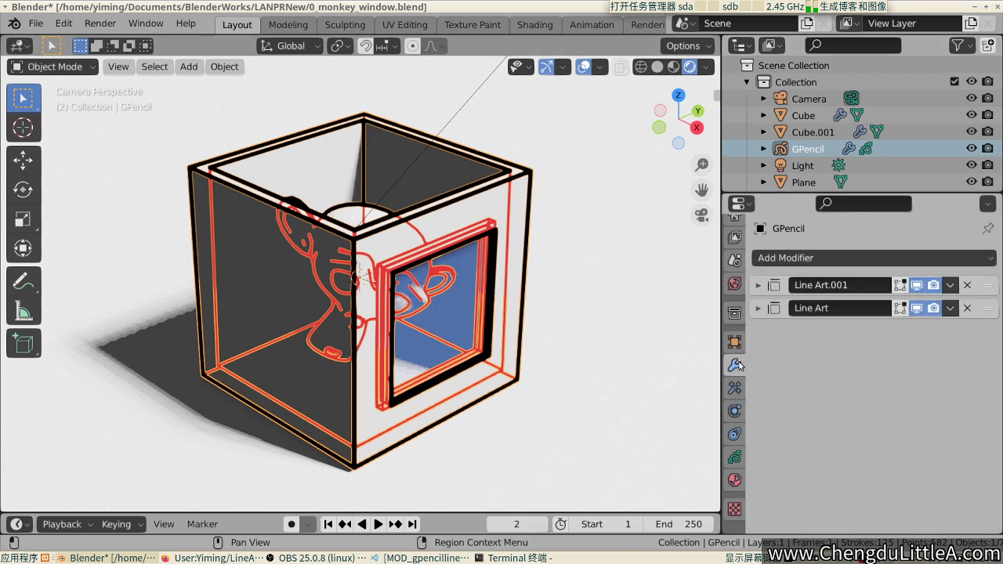
click(759, 293)
scroll(857, 350, down, 5)
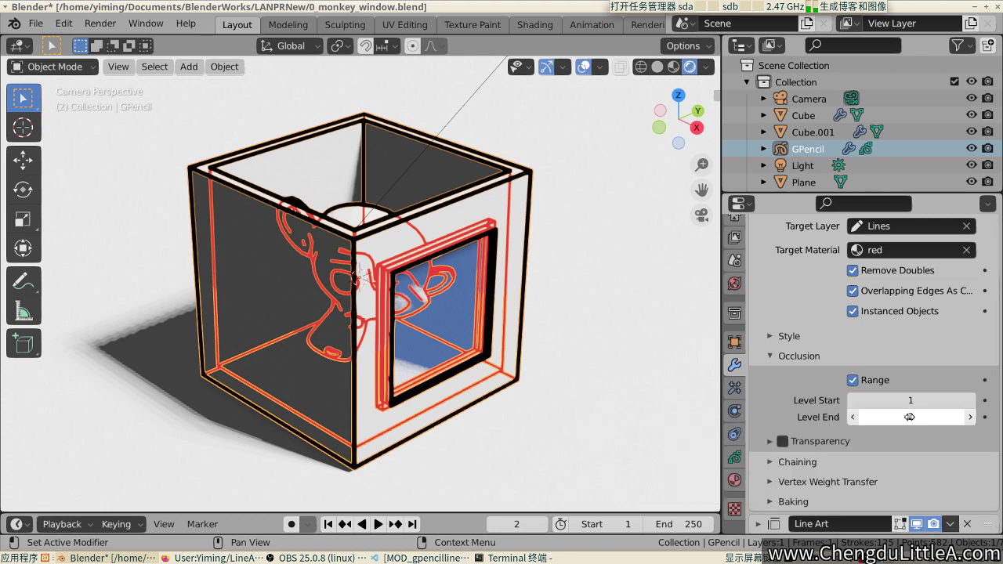
click(782, 442)
click(771, 443)
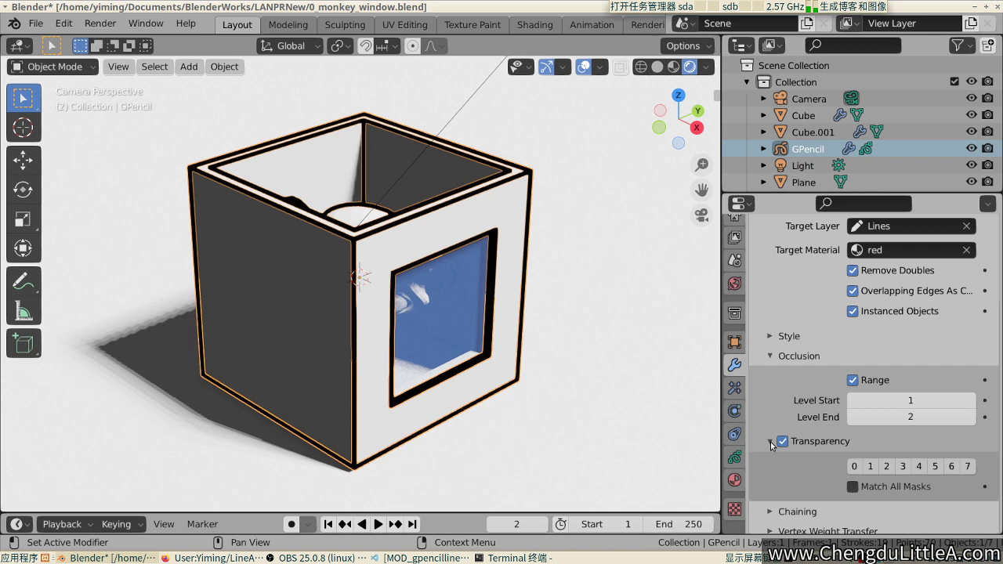
scroll(869, 431, down, 2)
click(859, 419)
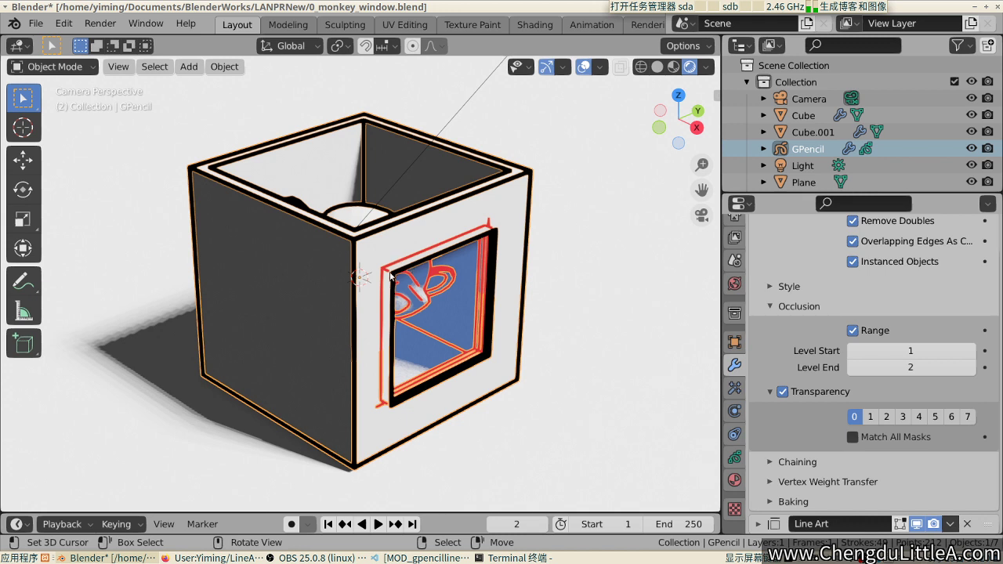
Set Line Art.001 Source Type to Object with Suzanne as the source, then deselect everything
scroll(836, 270, up, 9)
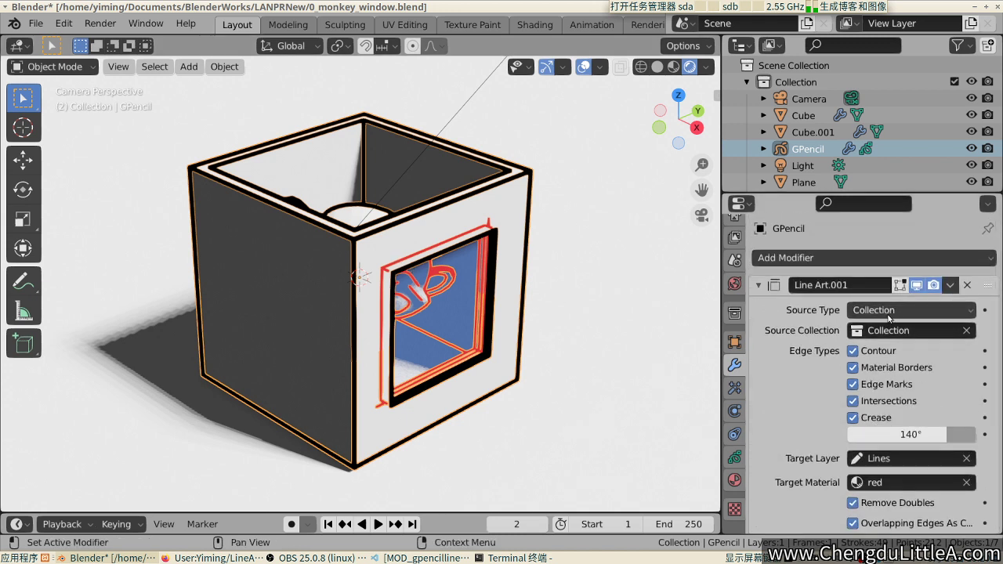
click(909, 311)
click(895, 347)
click(896, 336)
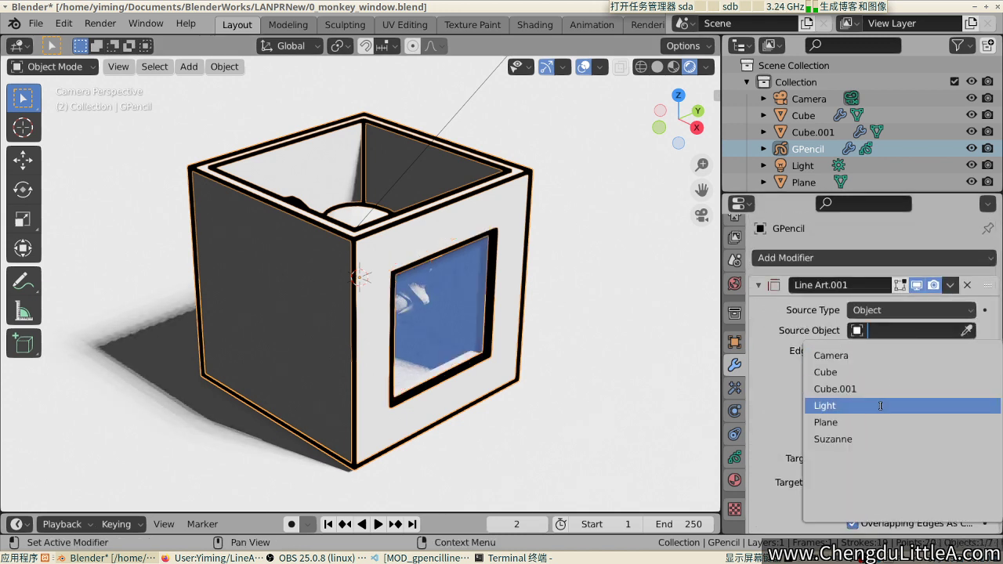
click(858, 438)
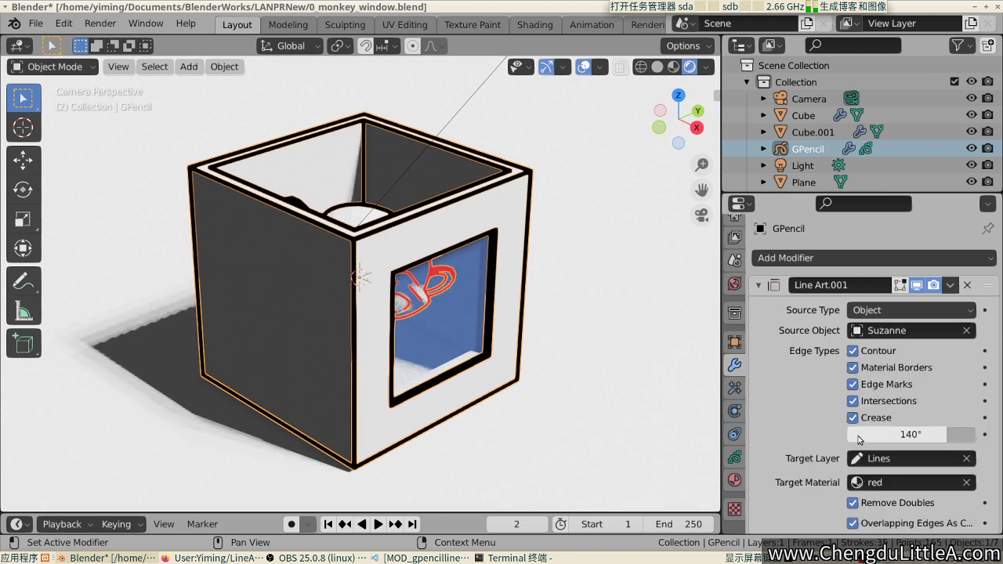
click(528, 299)
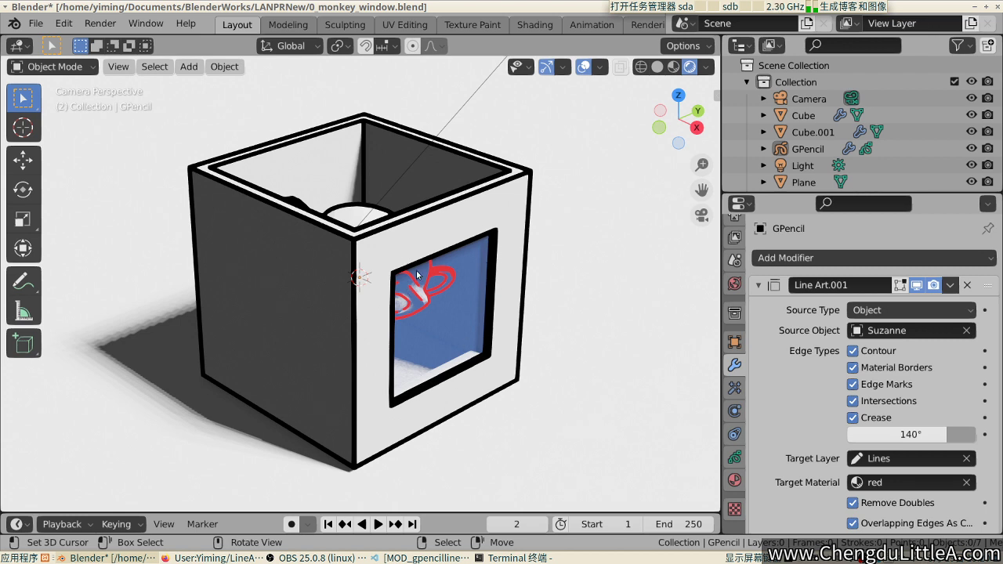
Show the viewport sidebar's View tab, then hide the sidebar
drag(716, 89, 581, 116)
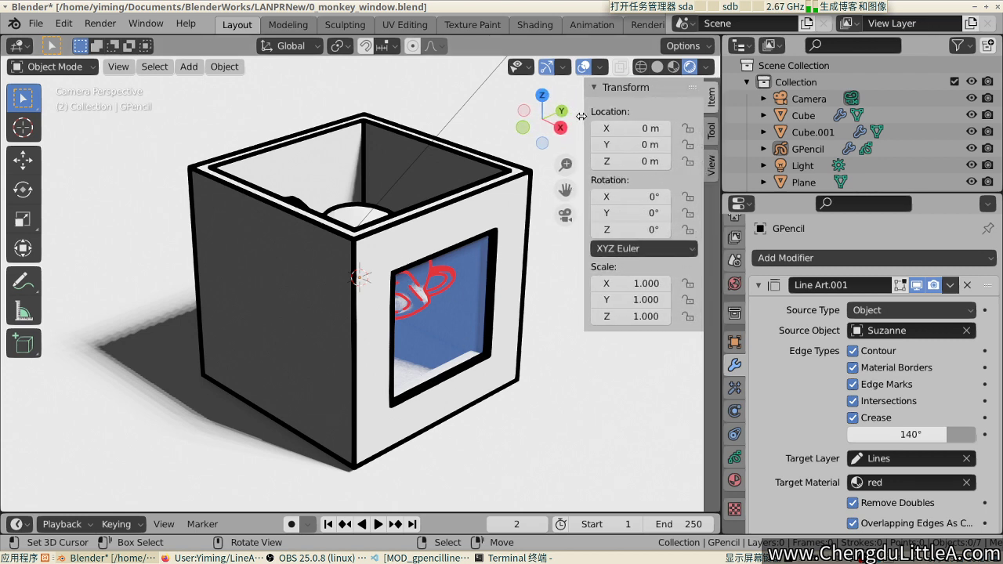
click(713, 165)
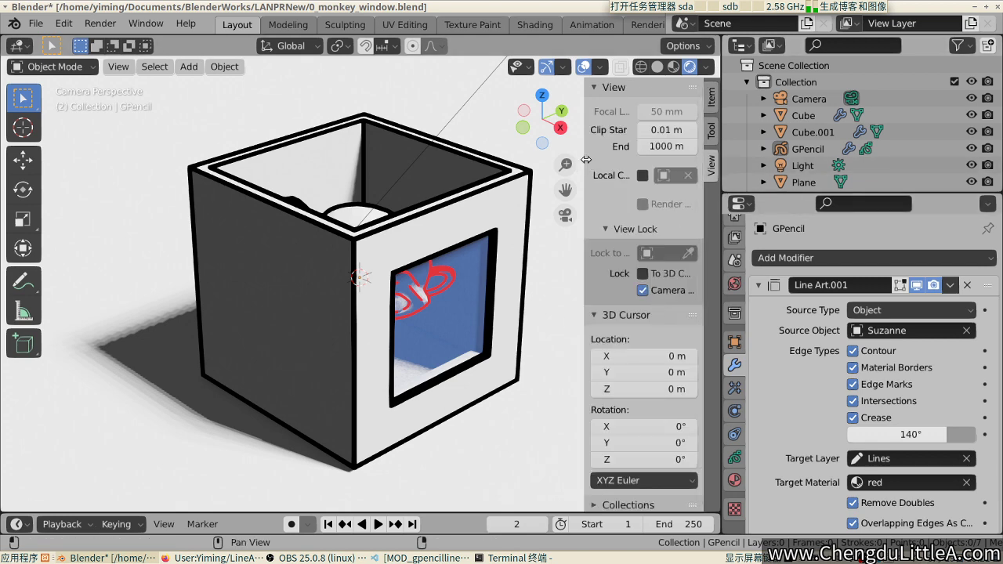
key(n)
Orbit around the cube until its window faces the view squarely
middle_drag(538, 293, 458, 282)
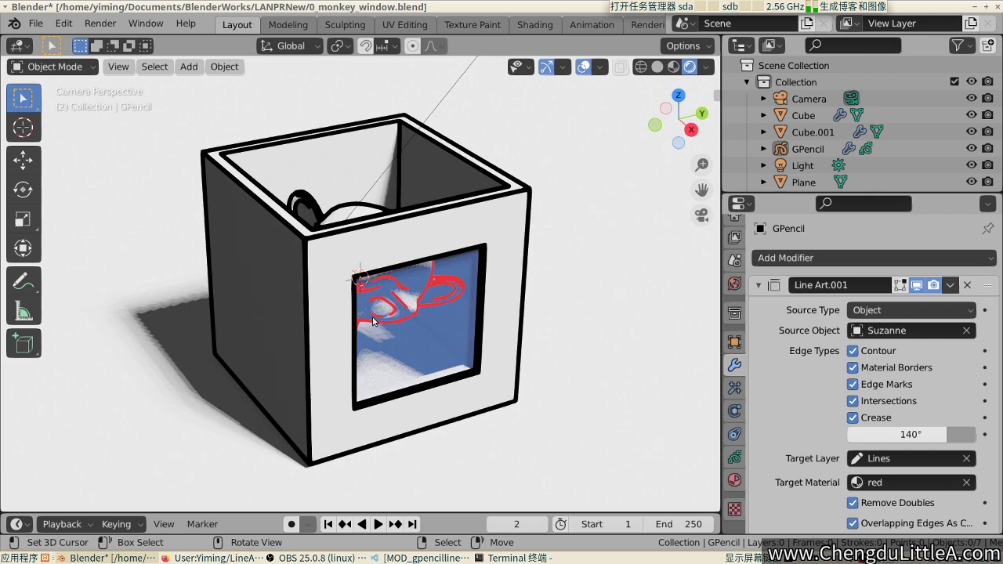
middle_drag(372, 317, 329, 330)
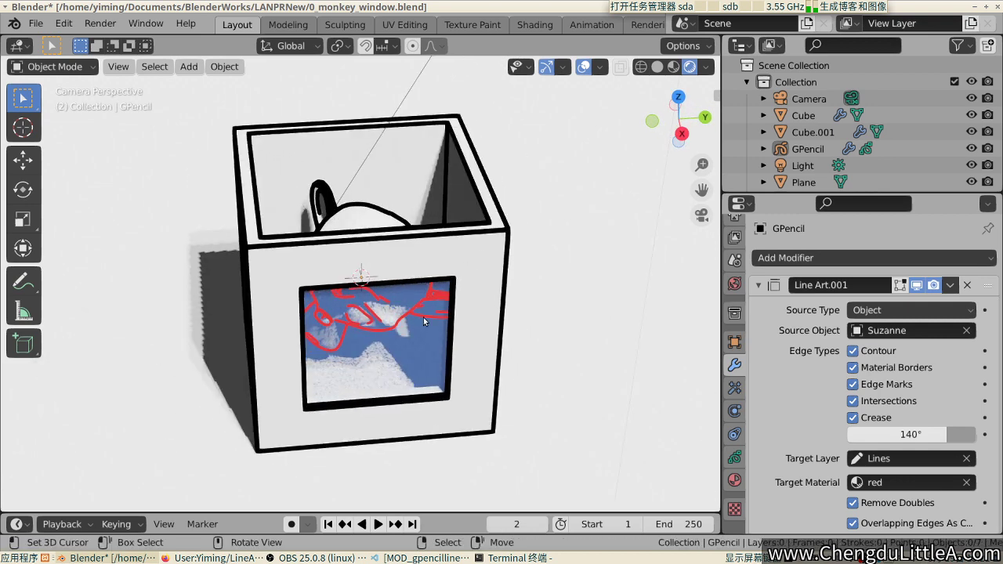
middle_drag(415, 315, 385, 293)
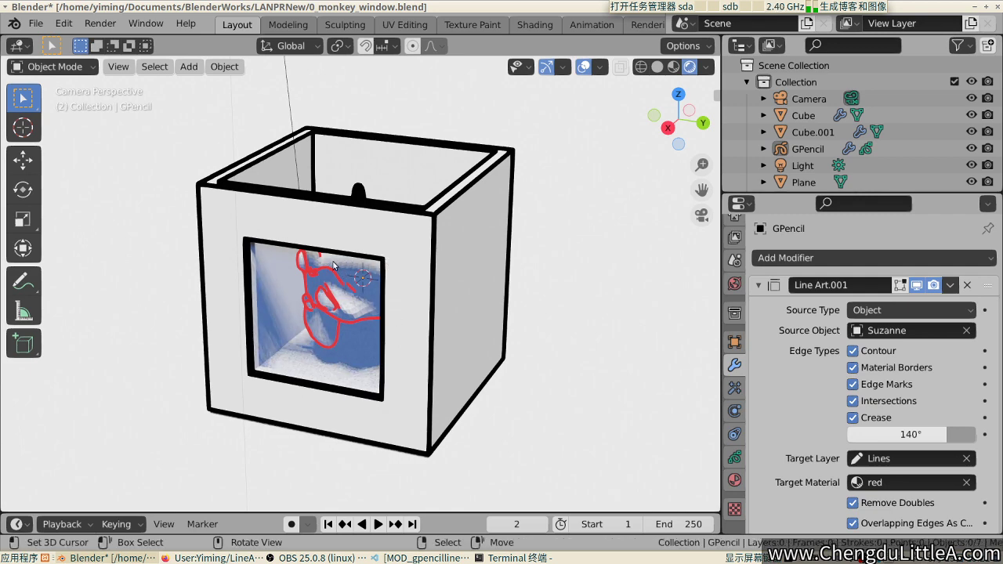
middle_drag(341, 283, 381, 291)
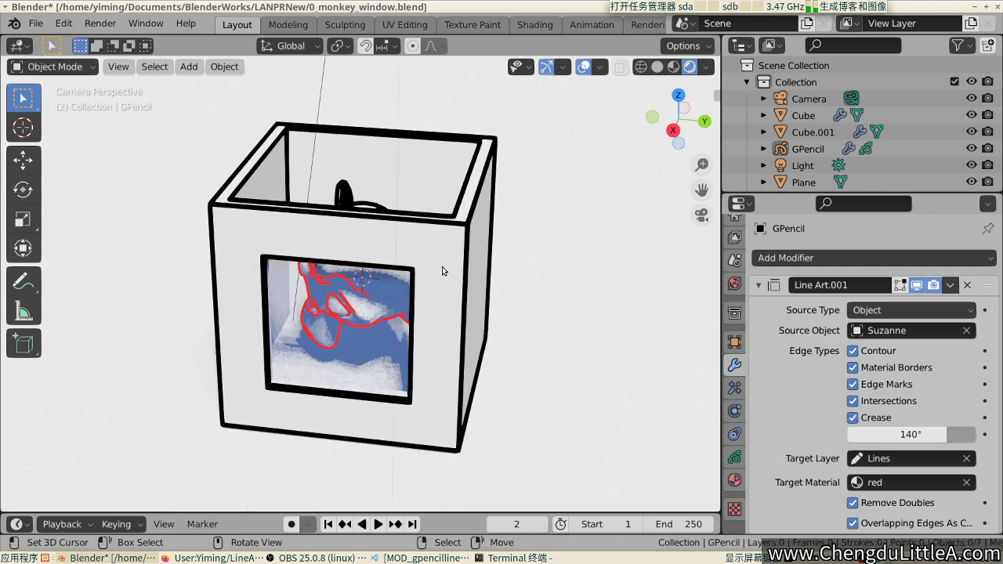
middle_drag(442, 267, 239, 251)
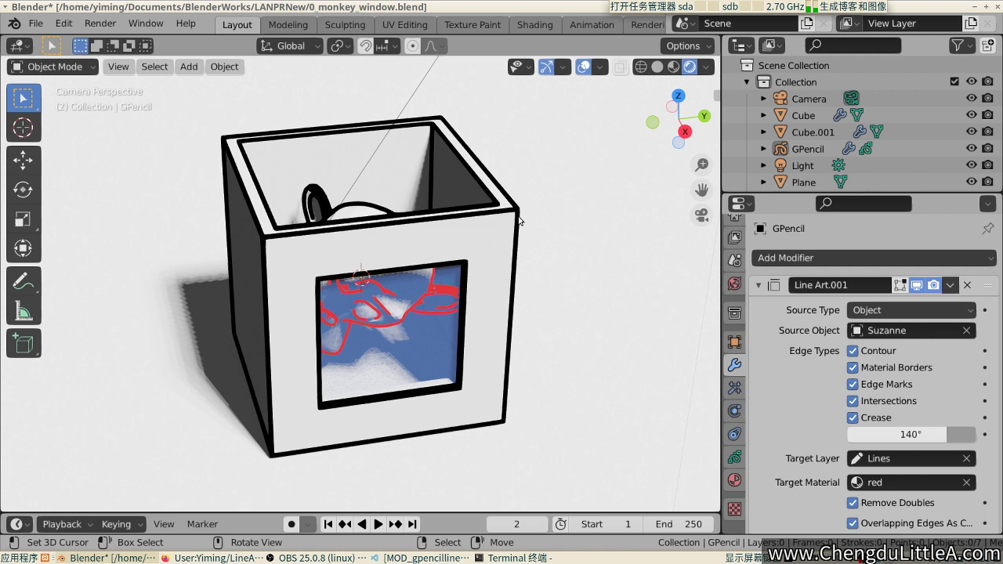
Collapse the Line Art.001 modifier and orbit to a more frontal view
click(758, 287)
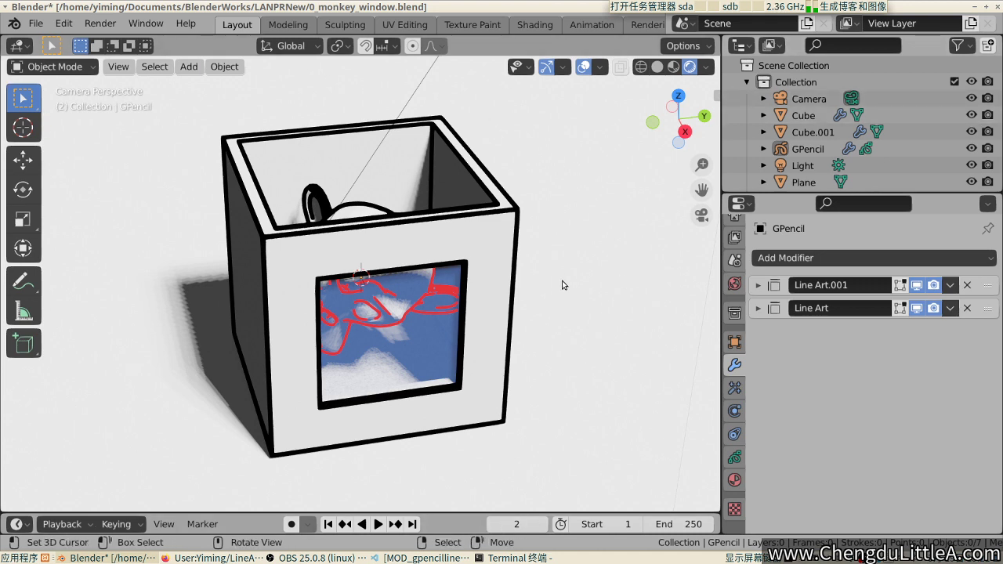
middle_drag(562, 285, 540, 287)
mouse_move(543, 243)
middle_down()
mouse_move(537, 257)
mouse_move(519, 257)
mouse_move(577, 220)
mouse_move(540, 240)
middle_up()
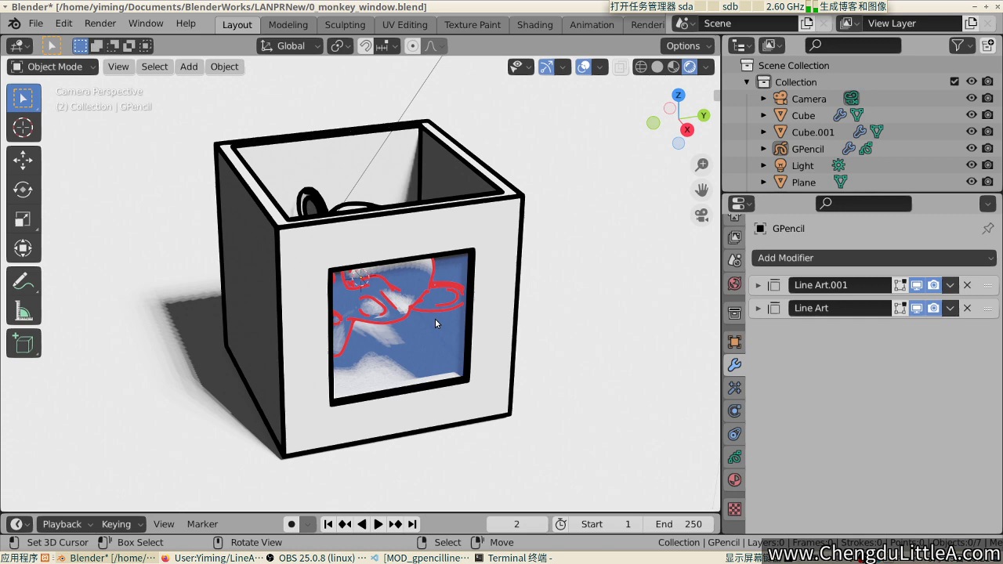
Orbit toward the cube's window and expand the original Line Art modifier down to Vertex Weight Transfer
middle_drag(434, 319, 598, 269)
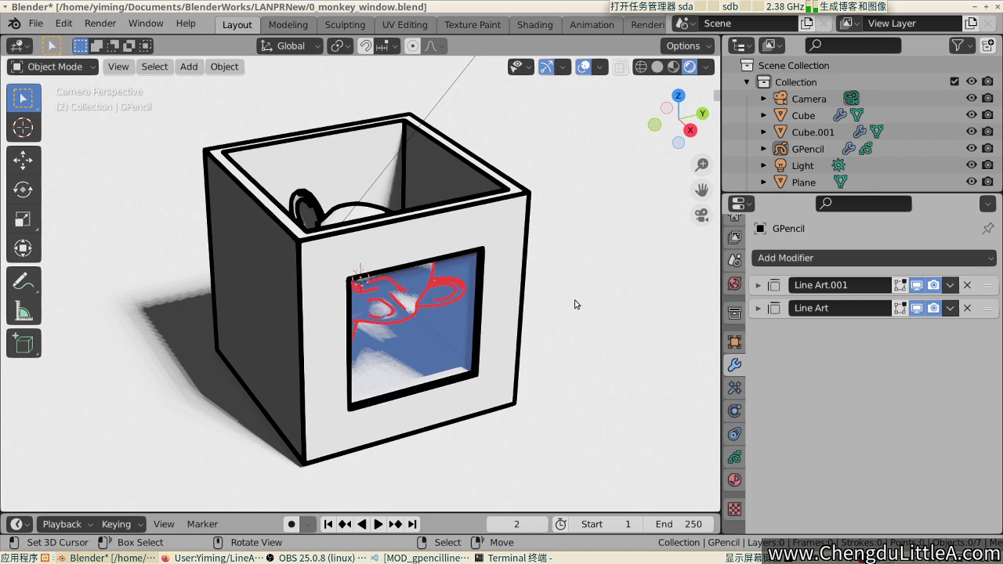
click(760, 309)
scroll(794, 329, down, 8)
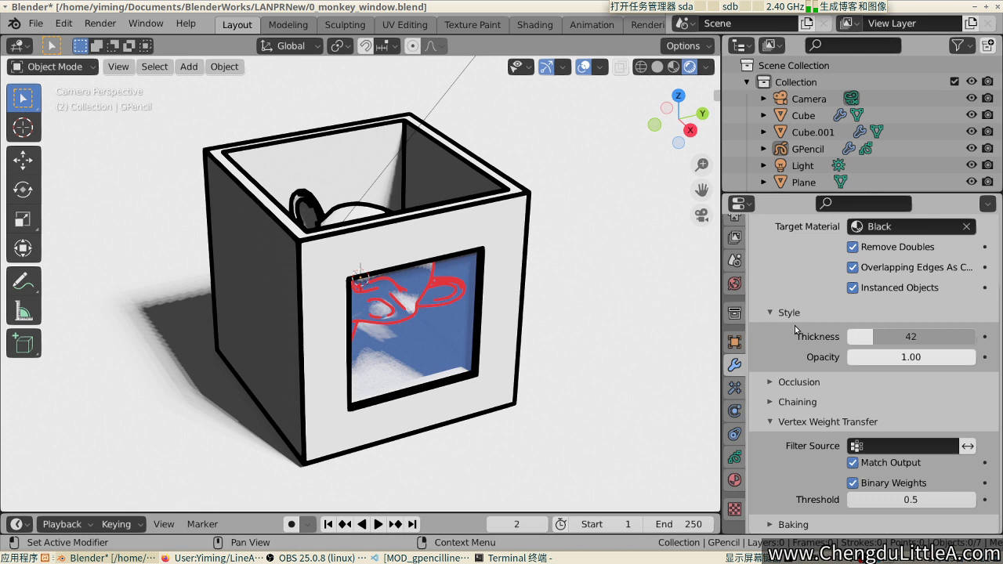
Open vertex_groups.blend, discarding the unsaved changes to the window scene
click(35, 22)
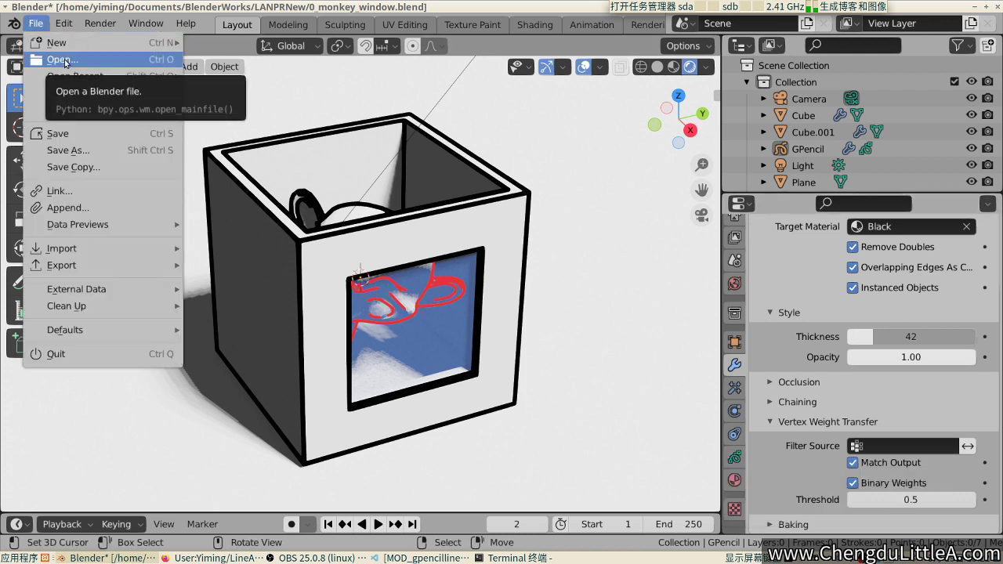
click(62, 61)
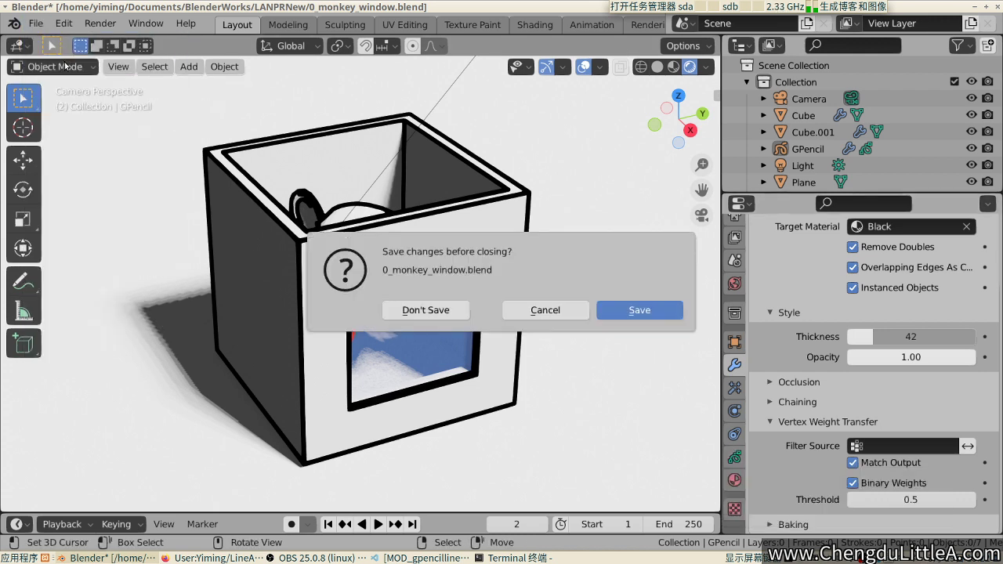
click(435, 308)
scroll(733, 337, down, 3)
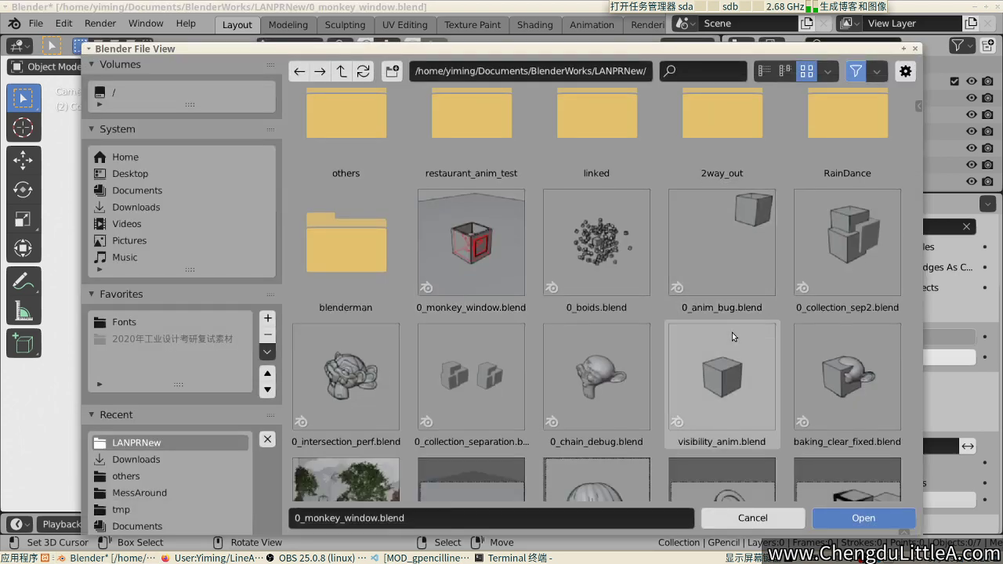
scroll(733, 336, up, 2)
scroll(805, 398, down, 5)
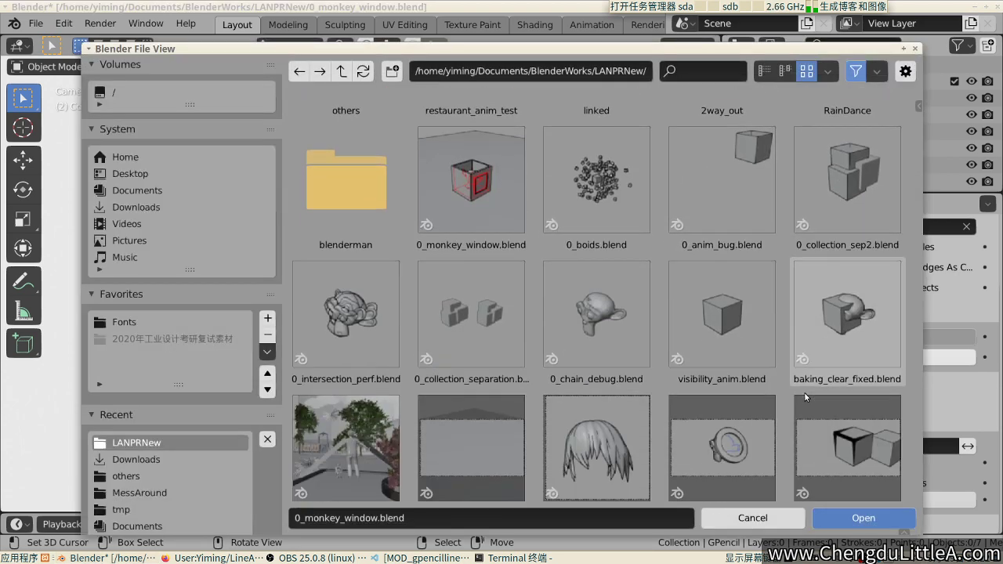
scroll(804, 398, up, 4)
scroll(805, 398, down, 12)
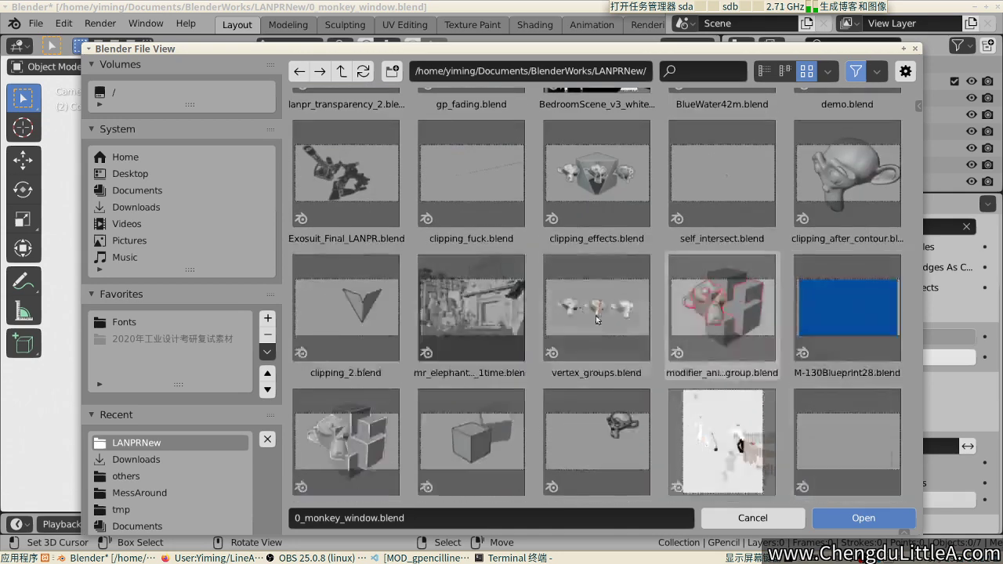
double_click(582, 316)
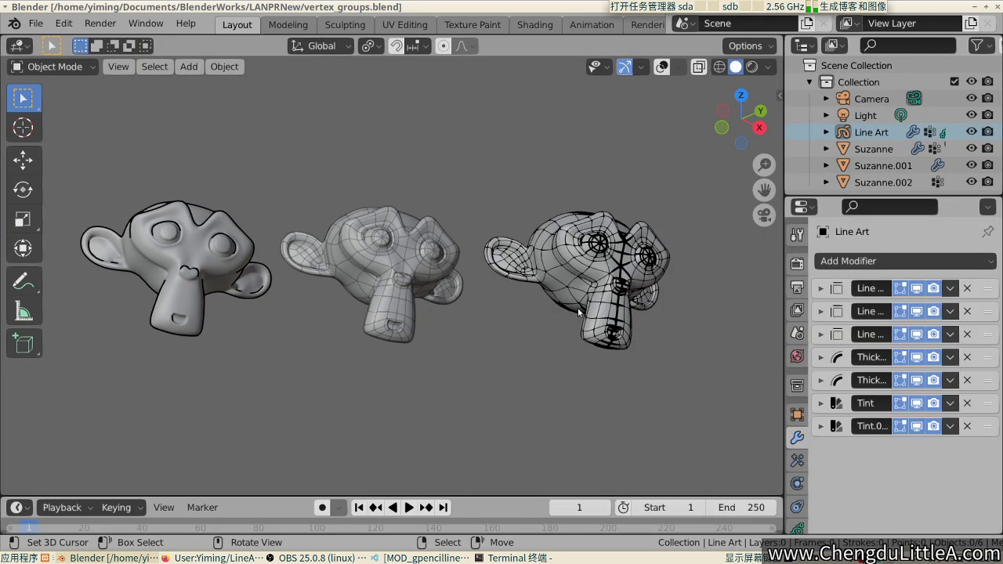
click(753, 68)
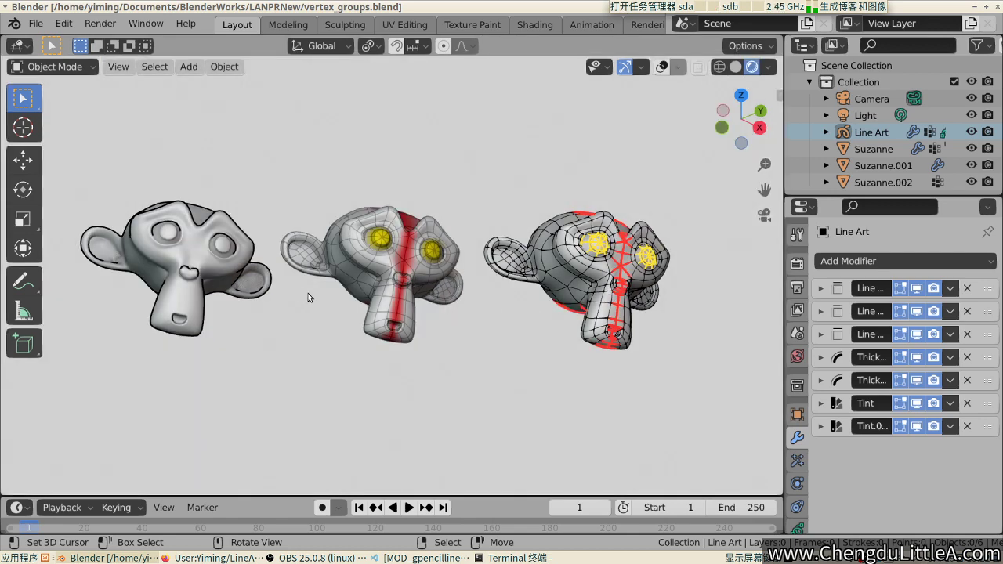
scroll(407, 300, up, 7)
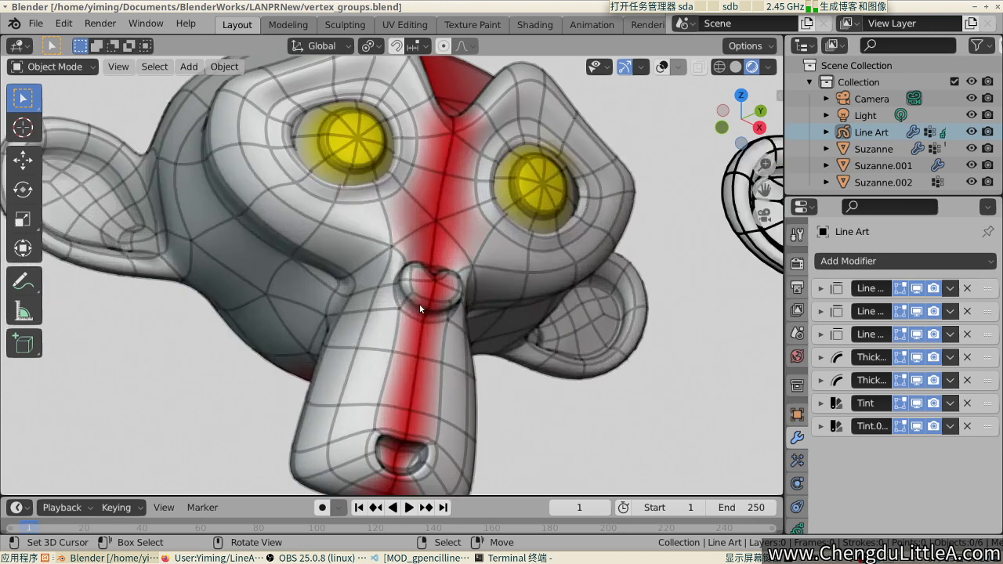
scroll(426, 305, down, 3)
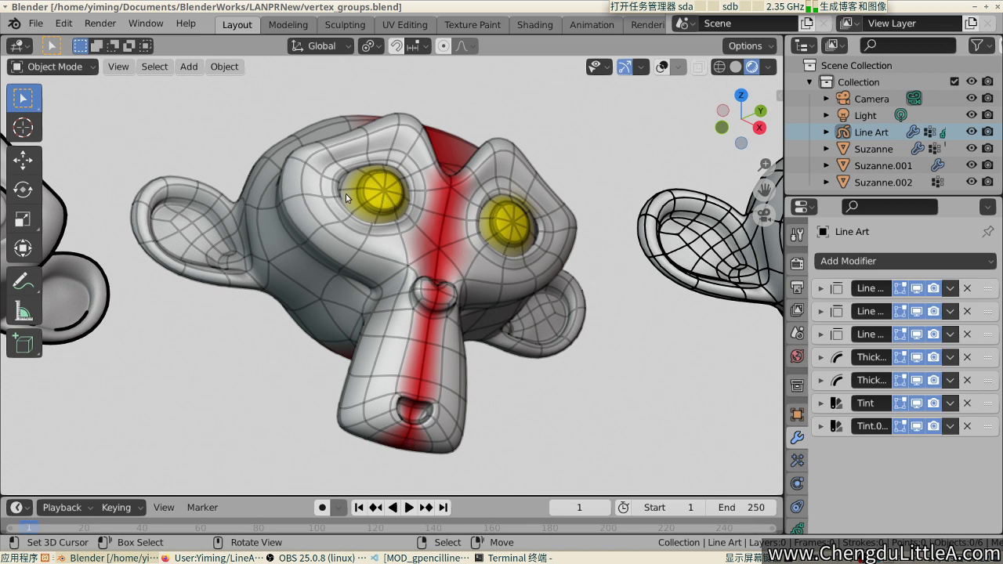
Select Suzanne.001 and check its Object Data tab, which has no vertex groups
click(869, 166)
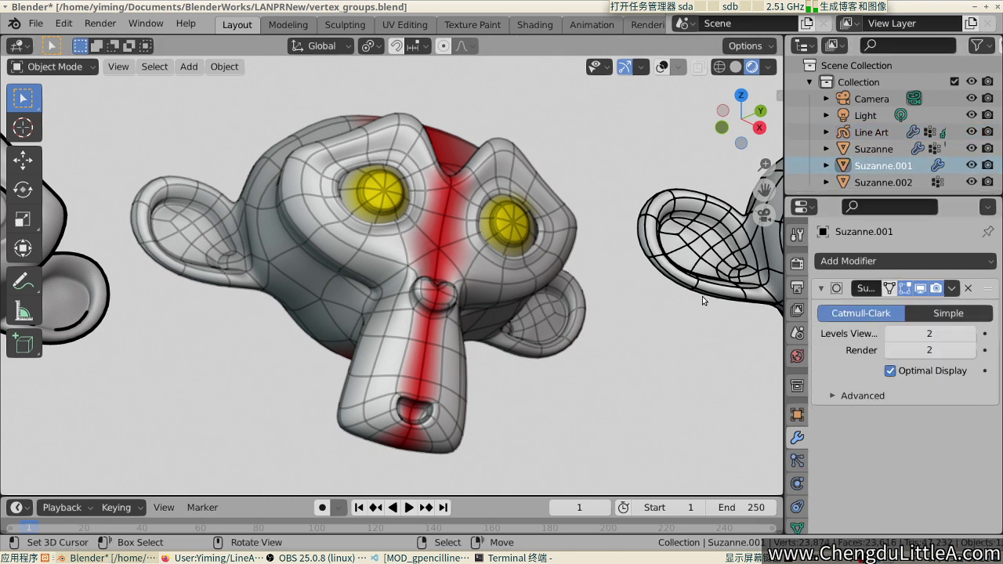
click(797, 527)
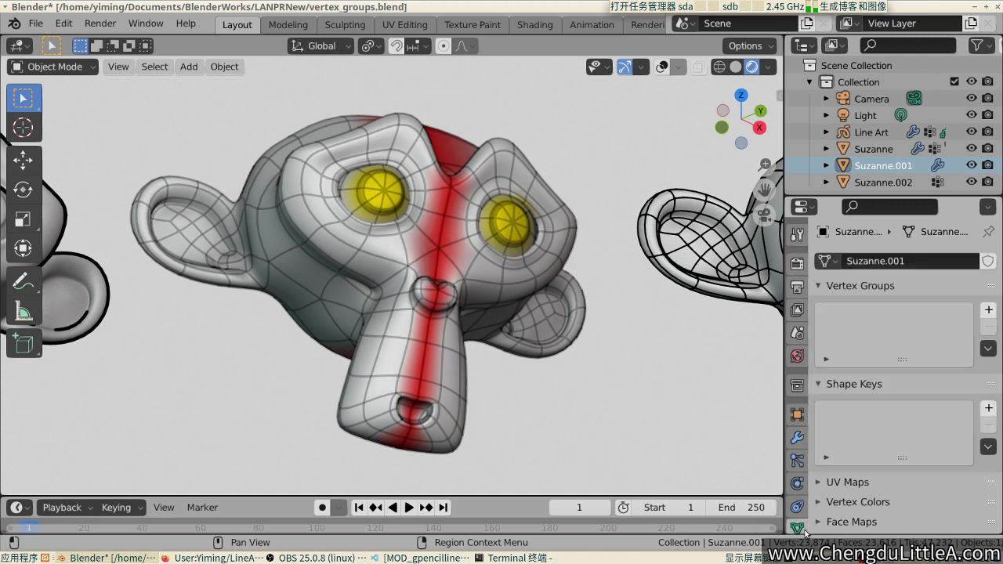
scroll(853, 414, down, 3)
scroll(854, 414, up, 3)
Select Suzanne.002 and show its vertex groups, linefade and lineanother
click(883, 182)
click(797, 414)
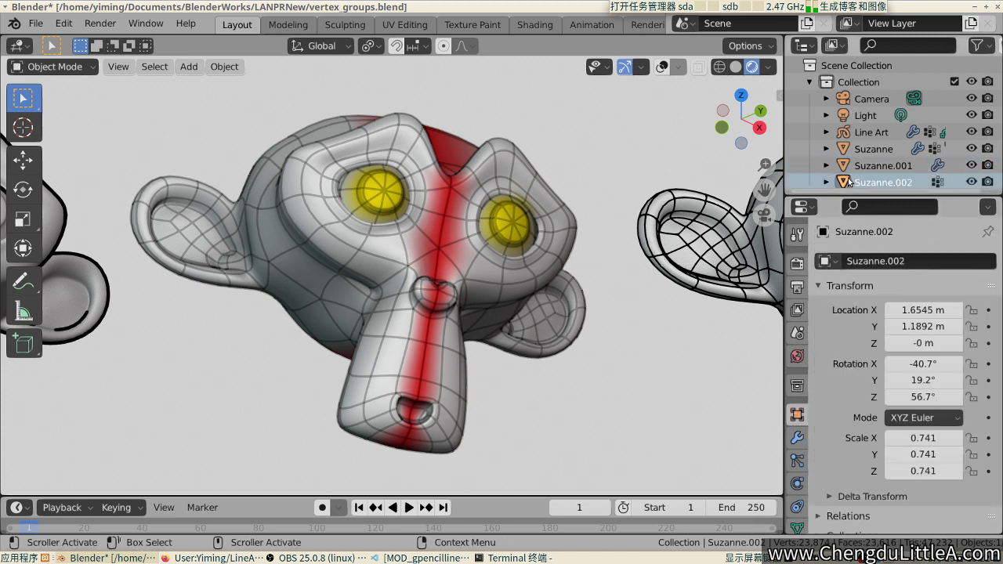
scroll(797, 478, down, 3)
click(797, 457)
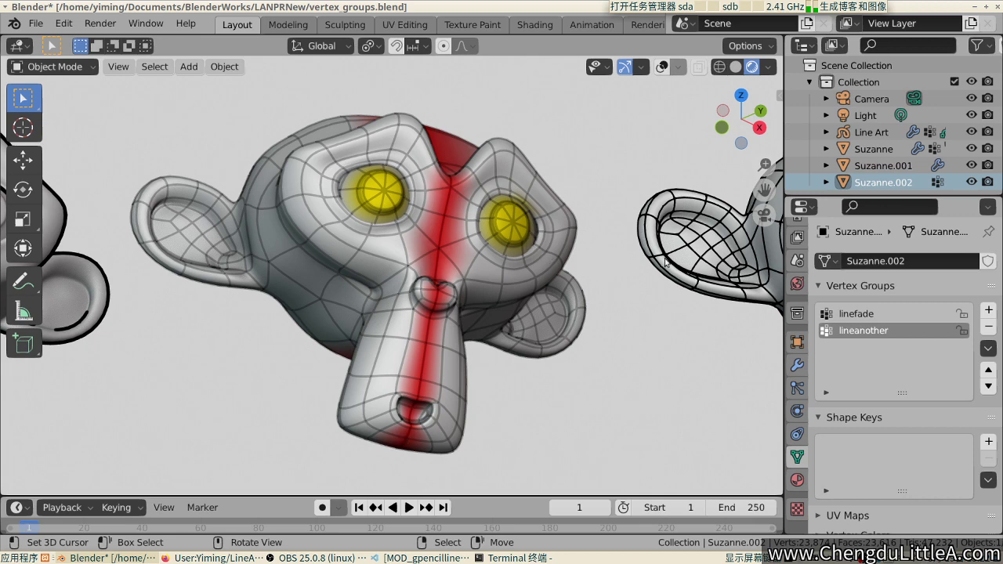
Orbit and zoom around the rightmost Suzanne's red and yellow lines, then select the Line Art object
mouse_move(670, 283)
middle_down()
mouse_move(210, 280)
mouse_move(557, 236)
middle_up()
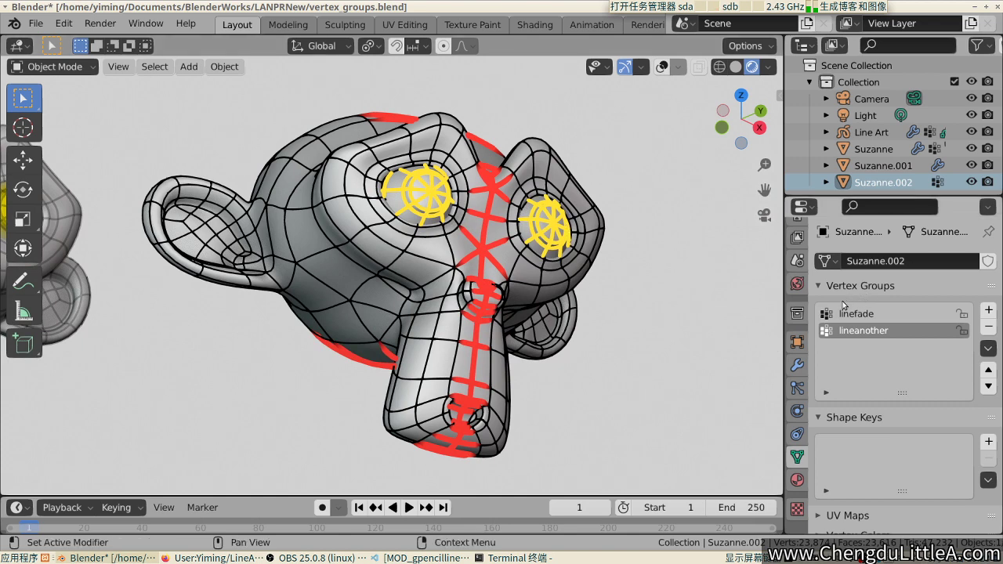
scroll(328, 241, down, 3)
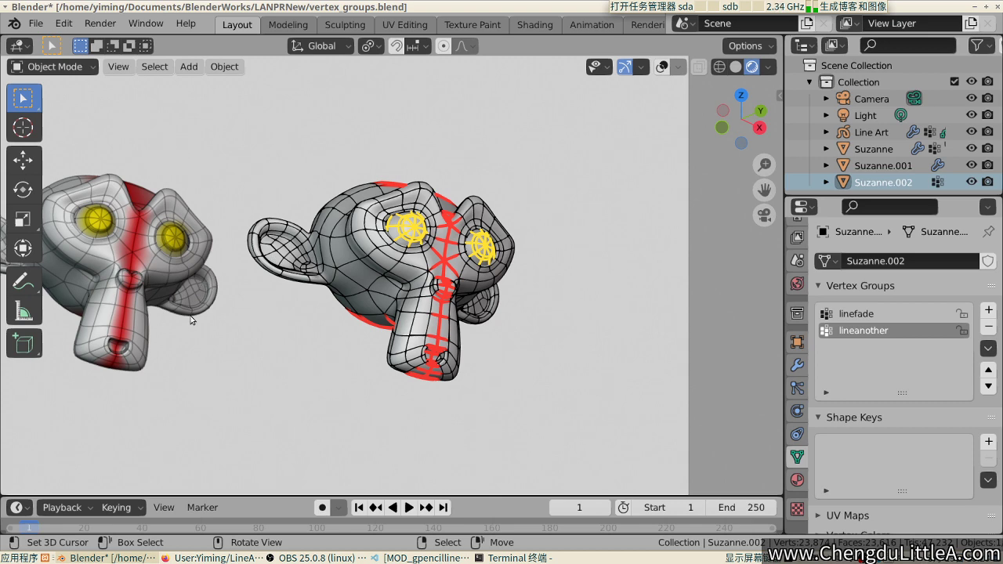
scroll(493, 255, up, 3)
scroll(494, 256, down, 2)
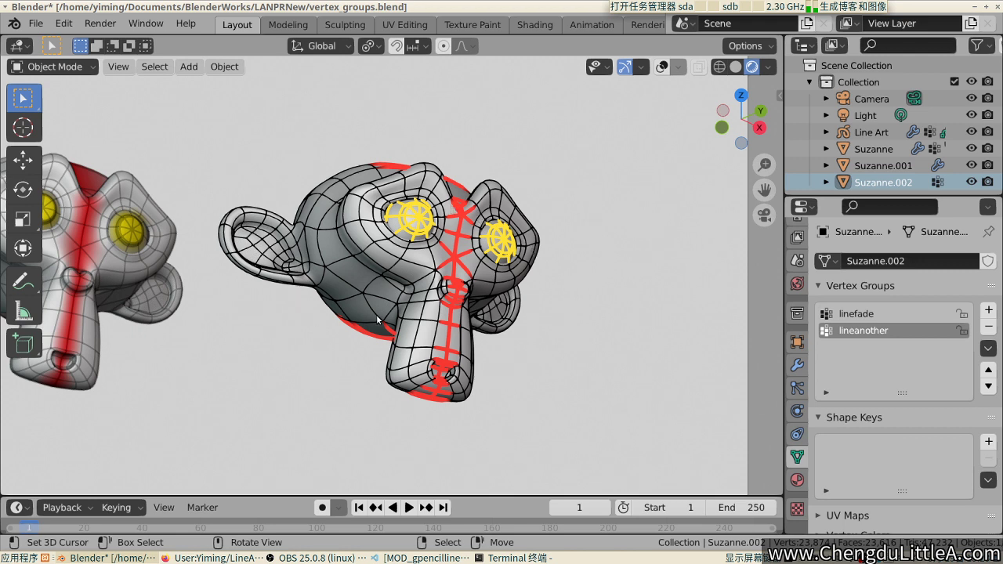
scroll(486, 330, up, 1)
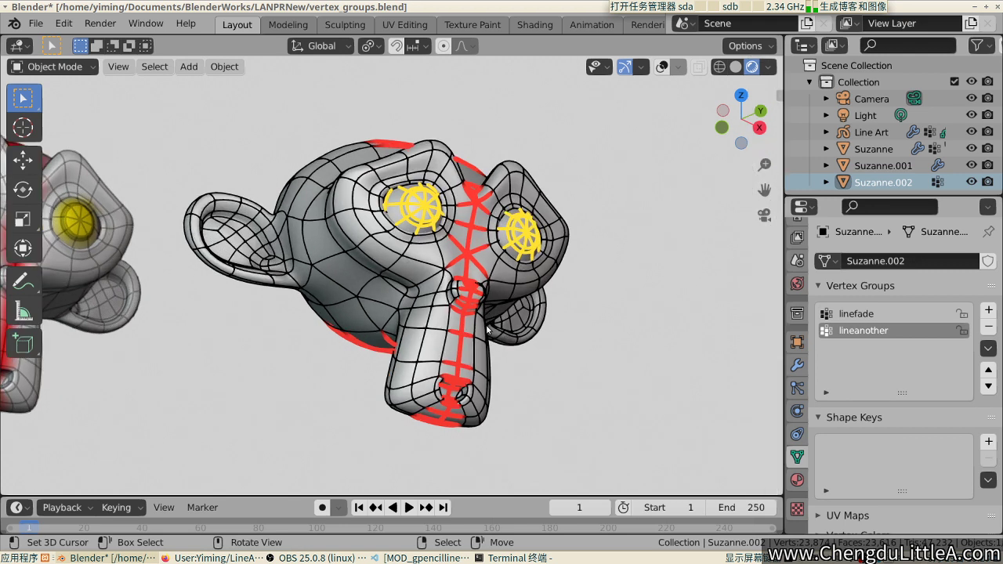
click(871, 131)
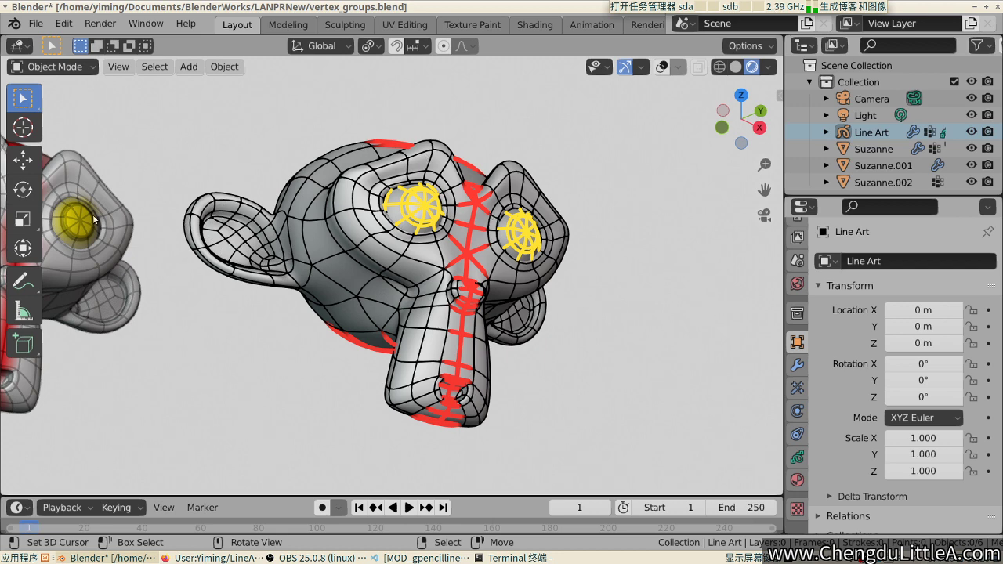
scroll(90, 217, down, 2)
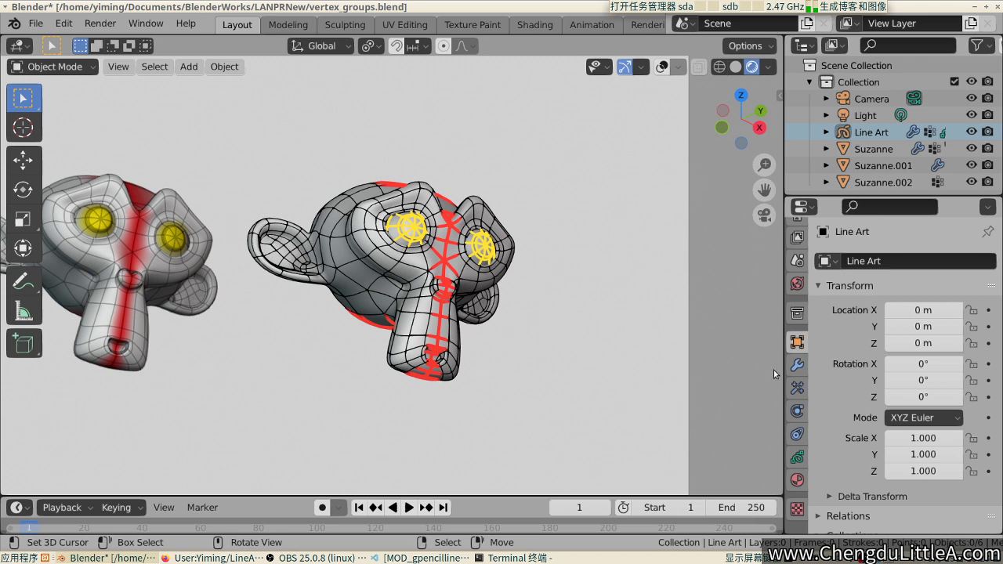
Expand the third Line Art modifier's Vertex Weight Transfer and confirm Filter Source is 'line'
click(797, 365)
click(821, 335)
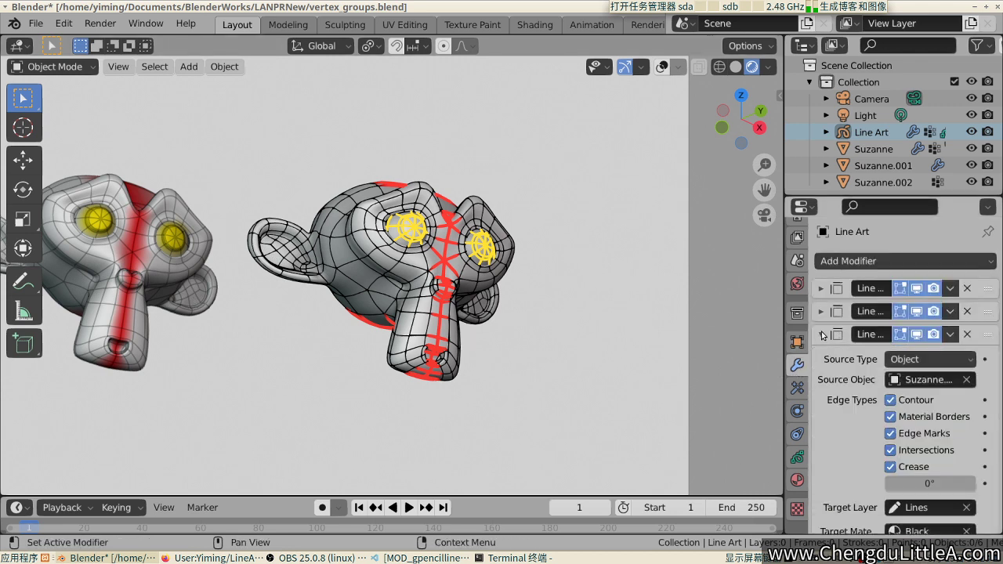
scroll(822, 336, down, 6)
scroll(822, 335, down, 6)
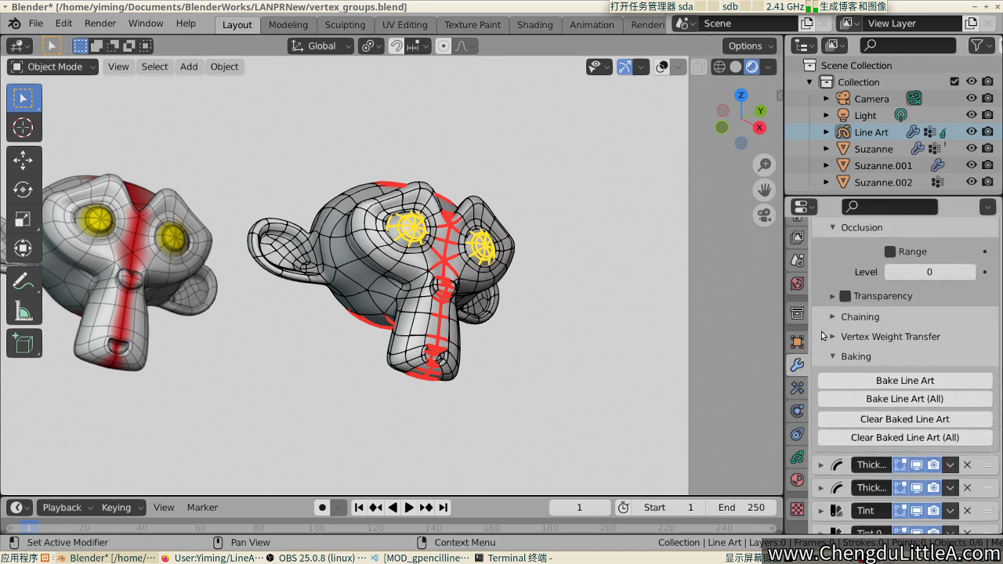
click(822, 336)
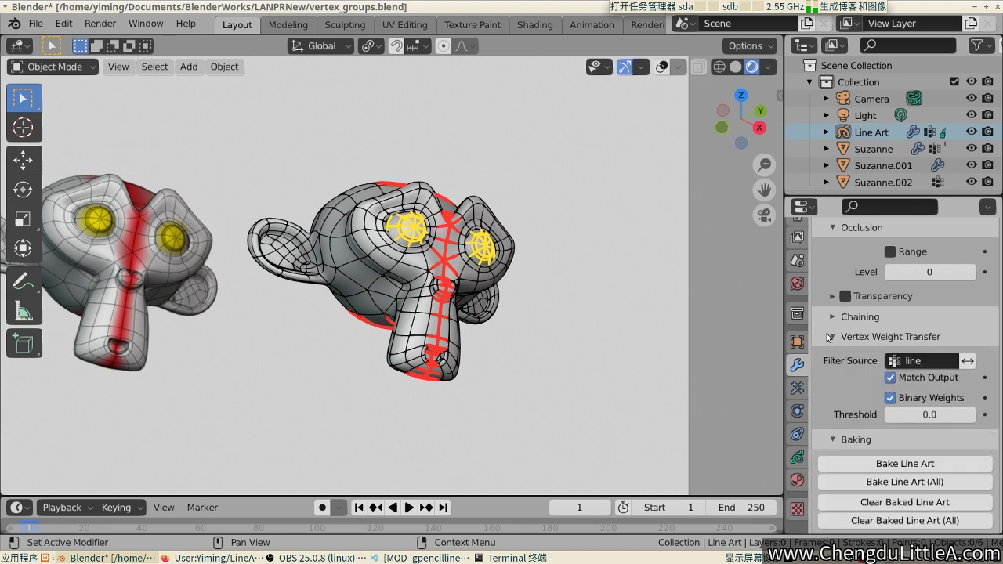
click(931, 362)
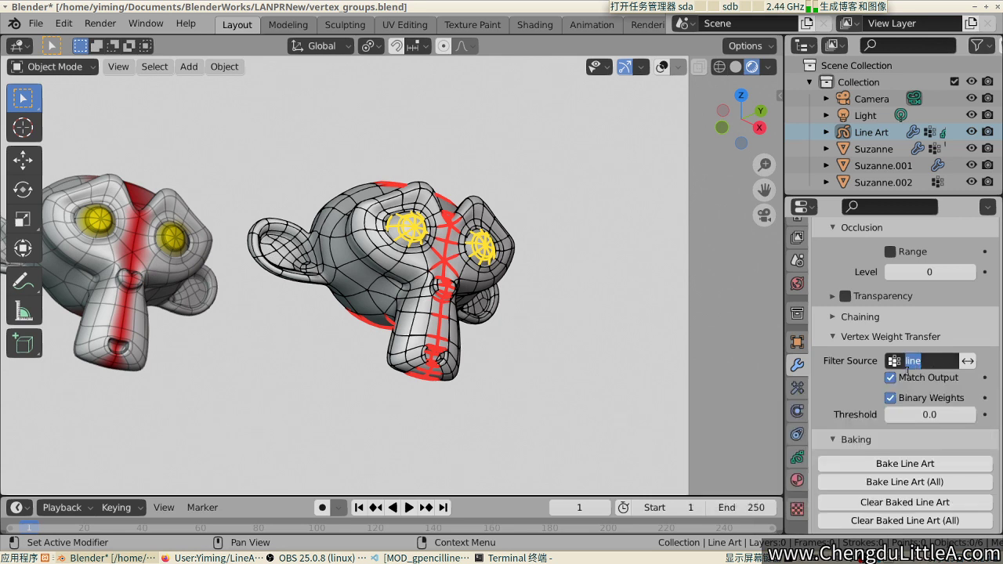
key(Return)
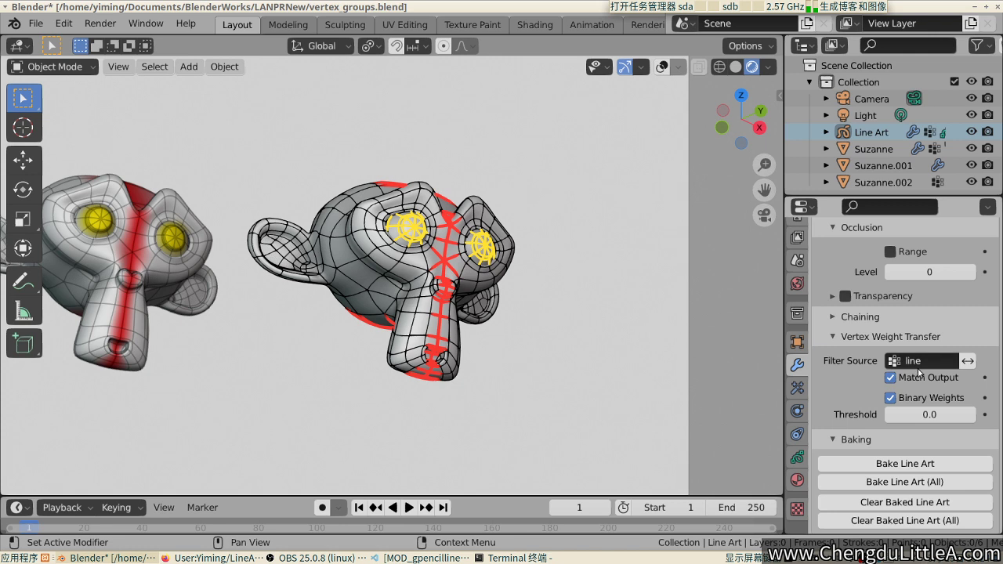
Review Suzanne.002's vertex groups, linefade and lineanother
click(883, 182)
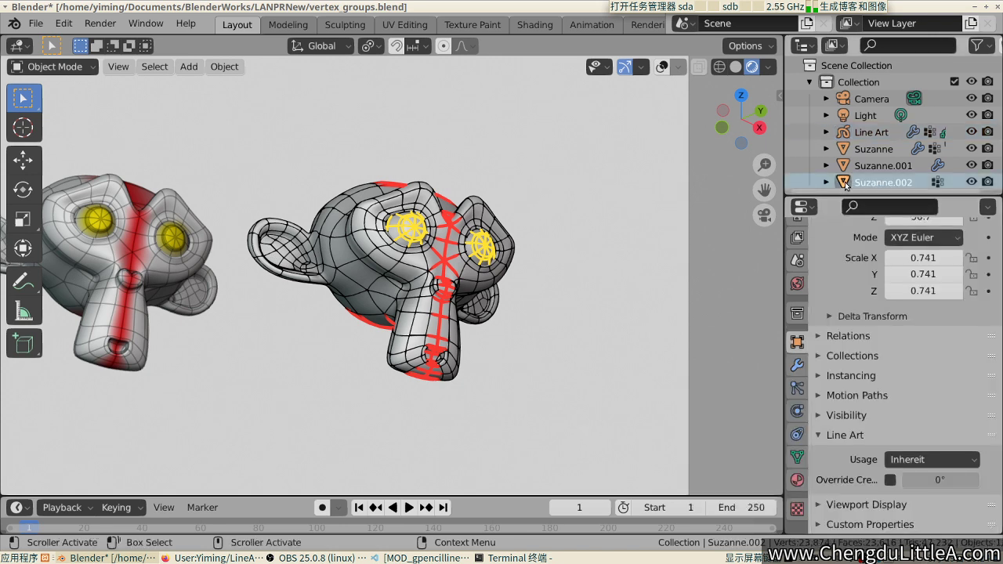
click(797, 457)
scroll(881, 331, up, 5)
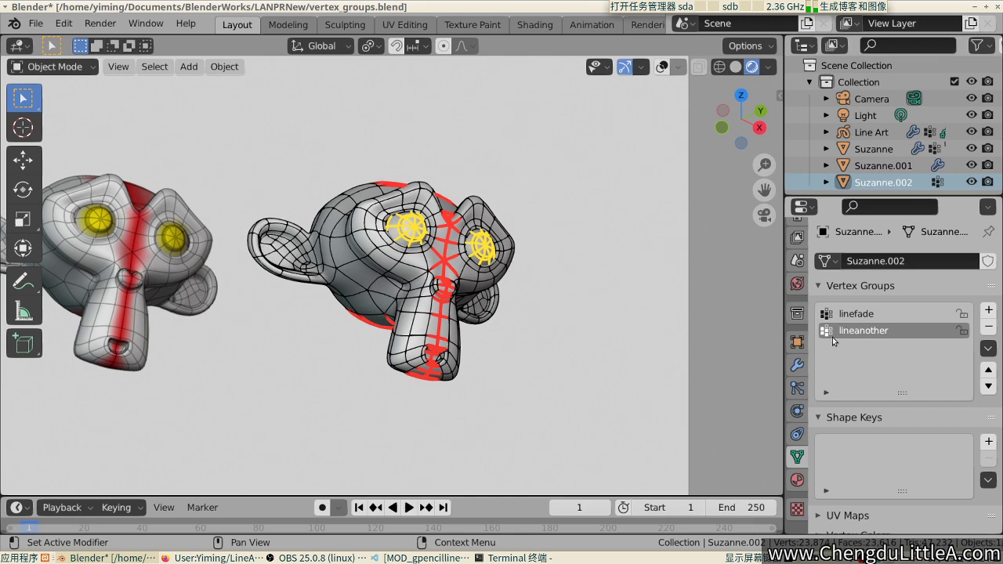
Reselect the Line Art object and return to its modifier's Vertex Weight Transfer settings
click(870, 132)
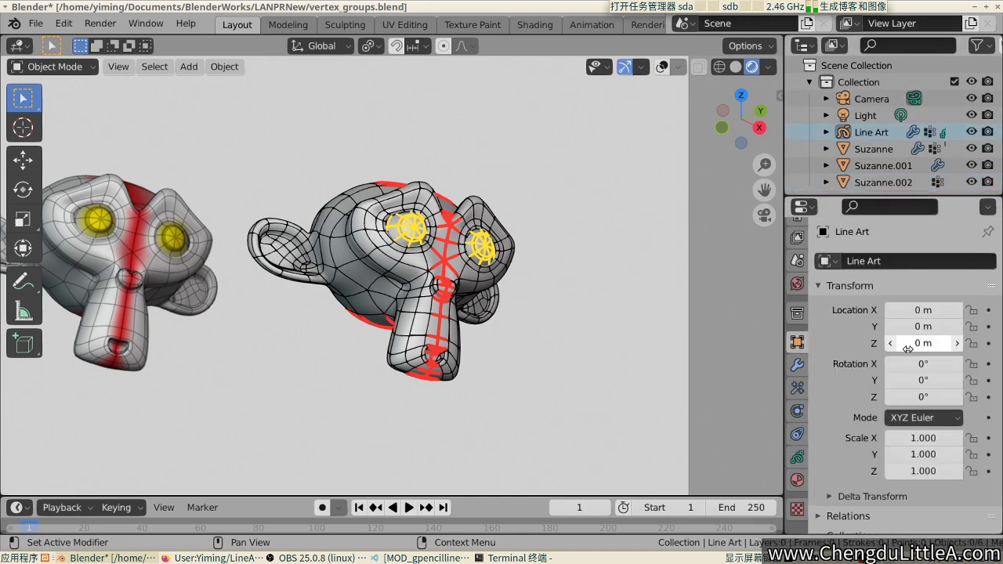
click(797, 364)
scroll(892, 366, down, 8)
scroll(893, 366, down, 5)
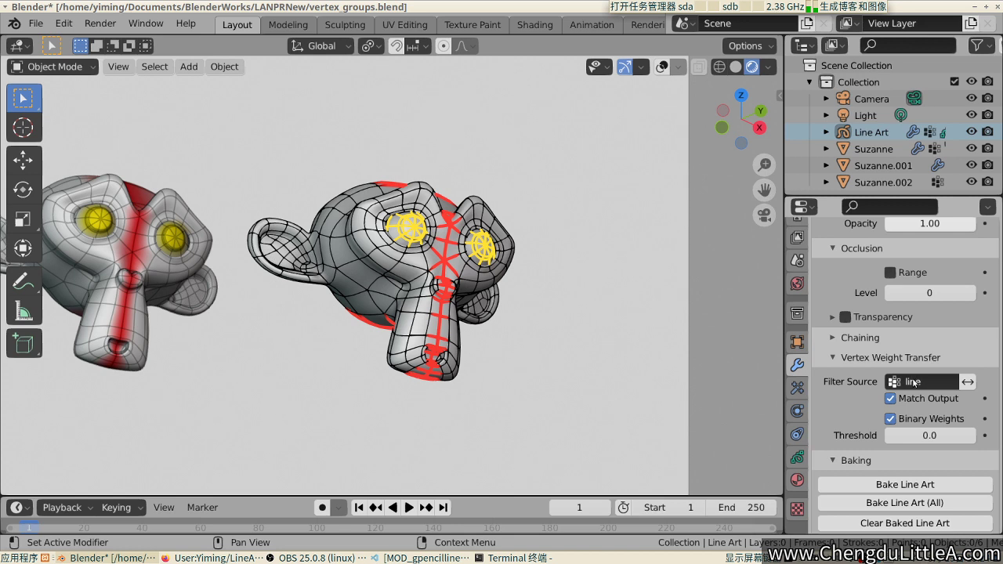
click(798, 460)
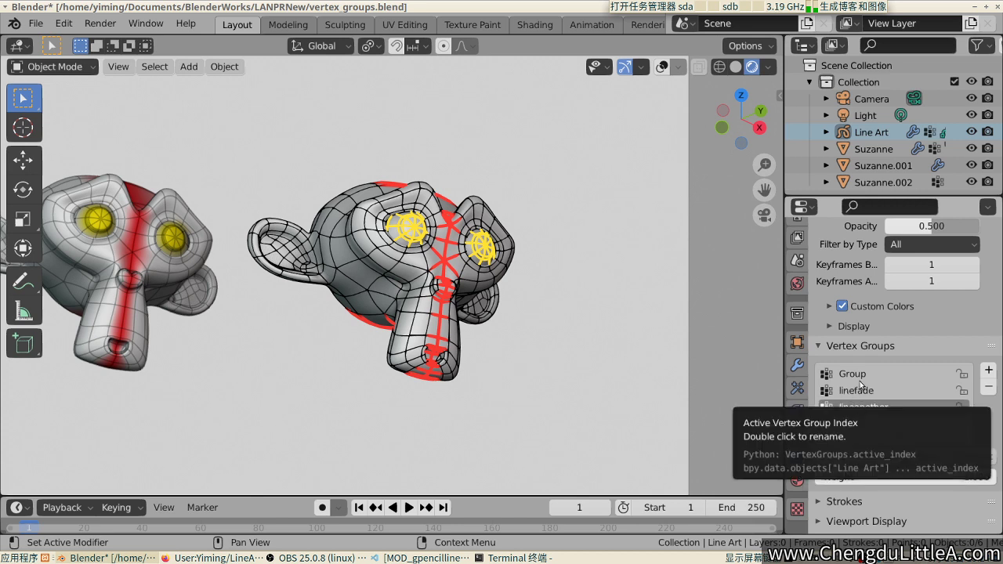
click(846, 391)
click(862, 407)
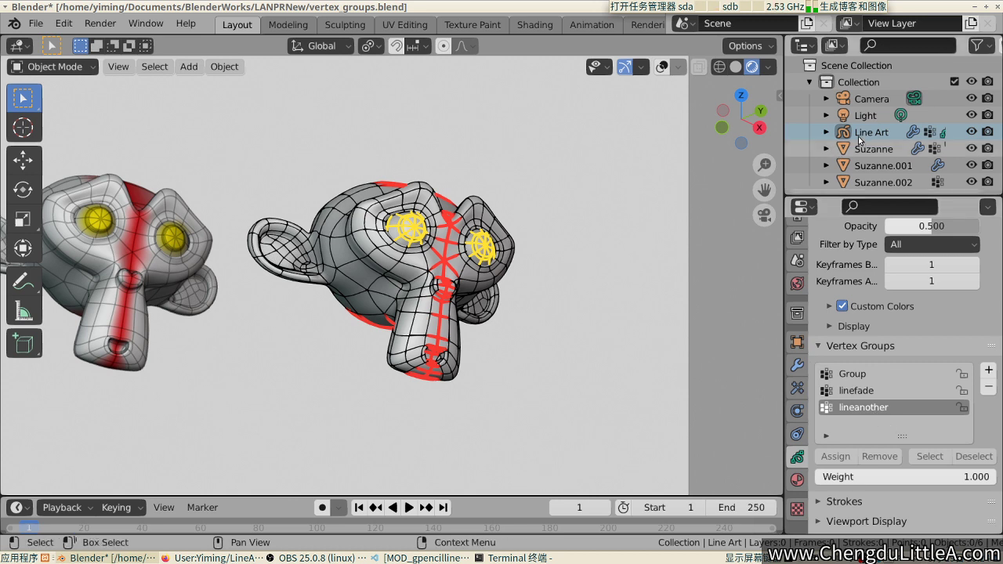
click(797, 364)
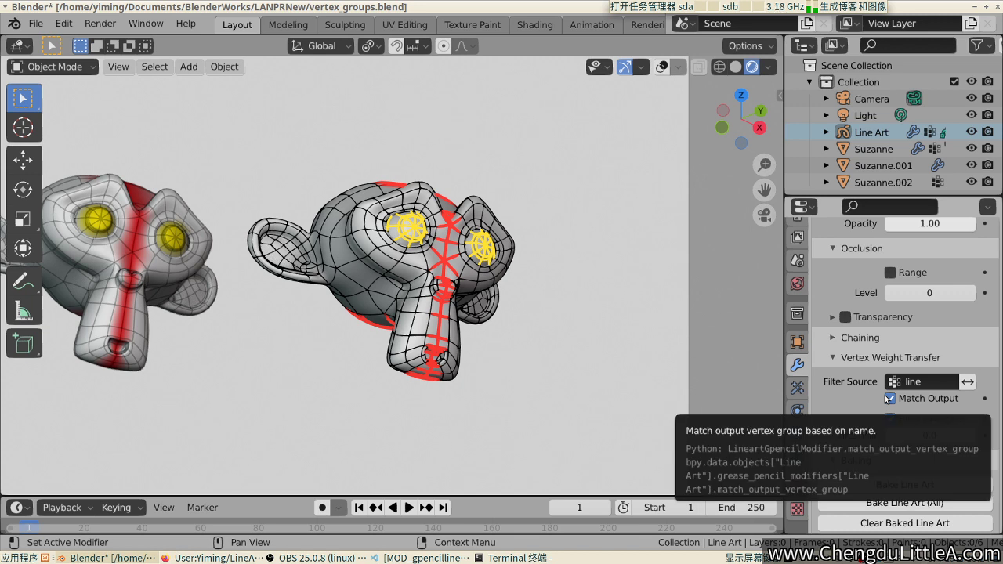
click(890, 399)
click(891, 399)
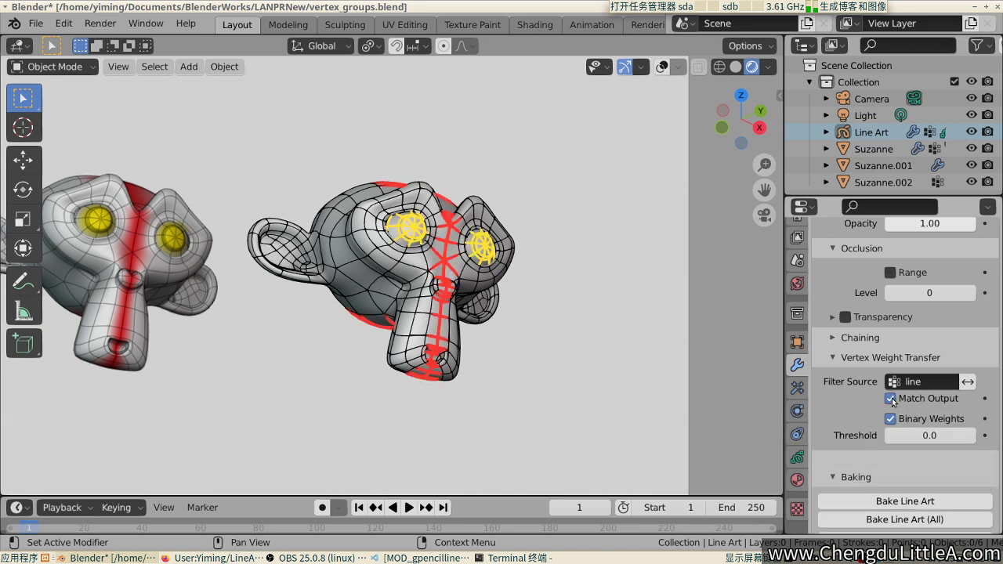
click(891, 399)
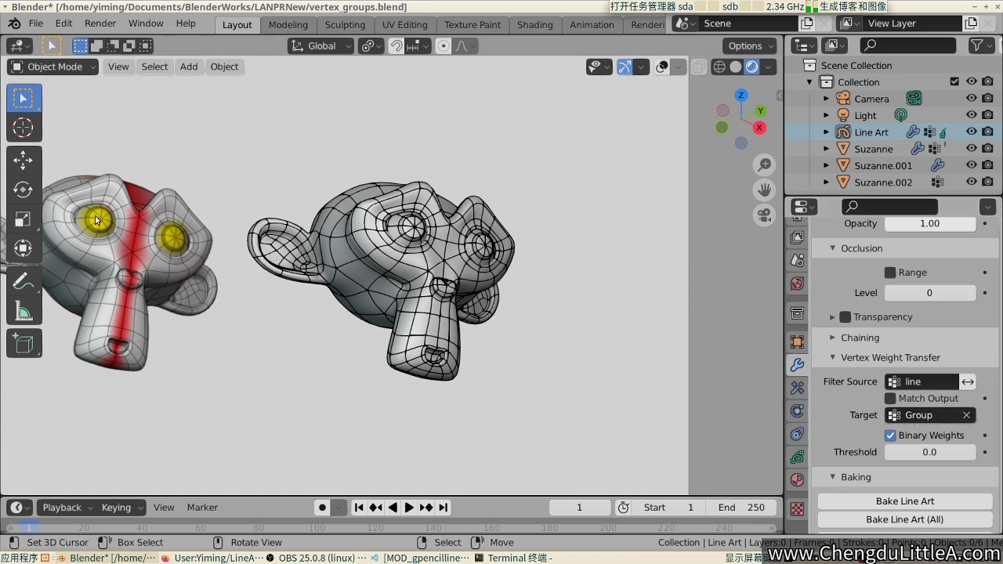
click(911, 399)
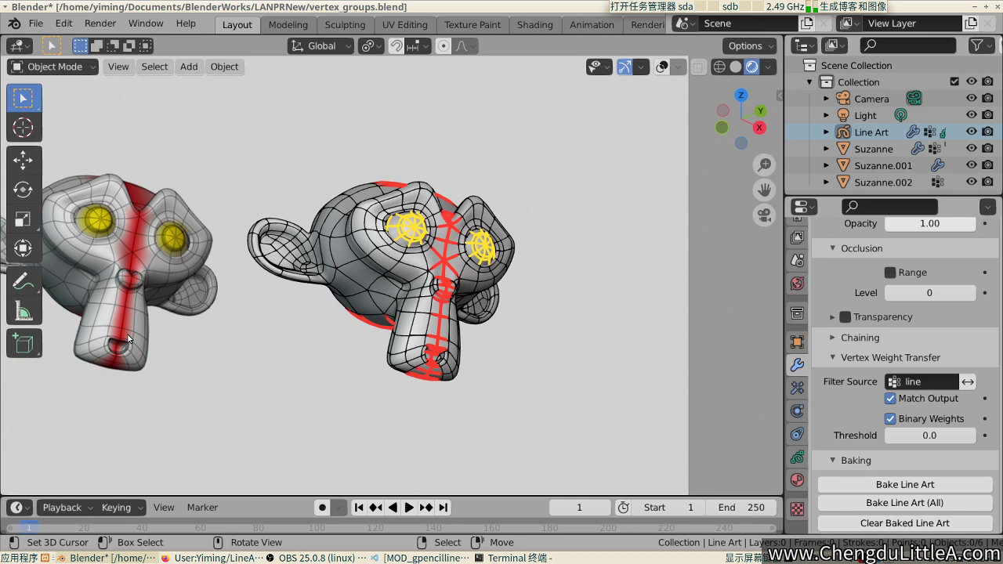
scroll(455, 336, up, 2)
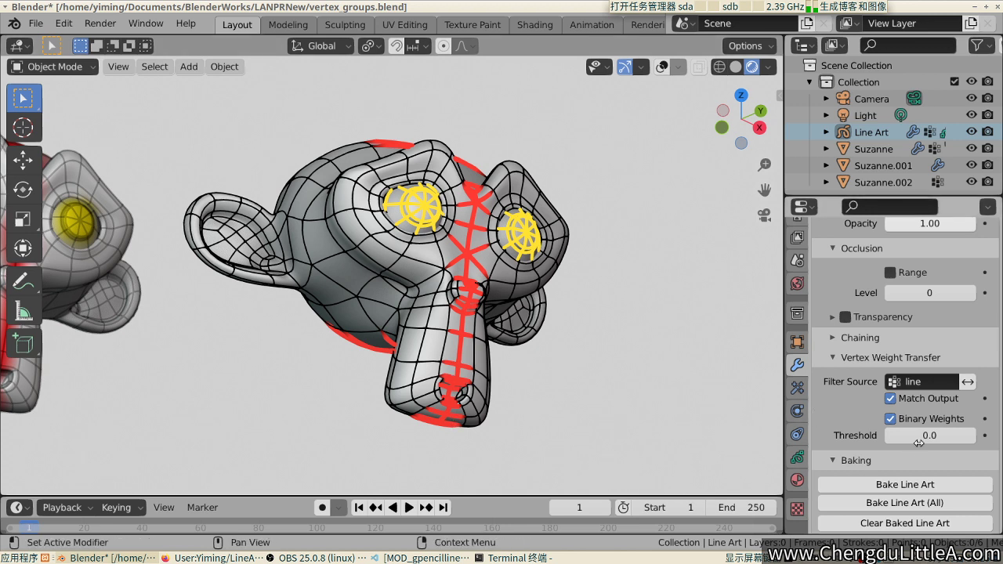
mouse_move(923, 435)
mouse_down()
mouse_move(964, 435)
mouse_move(911, 435)
mouse_move(930, 435)
mouse_up()
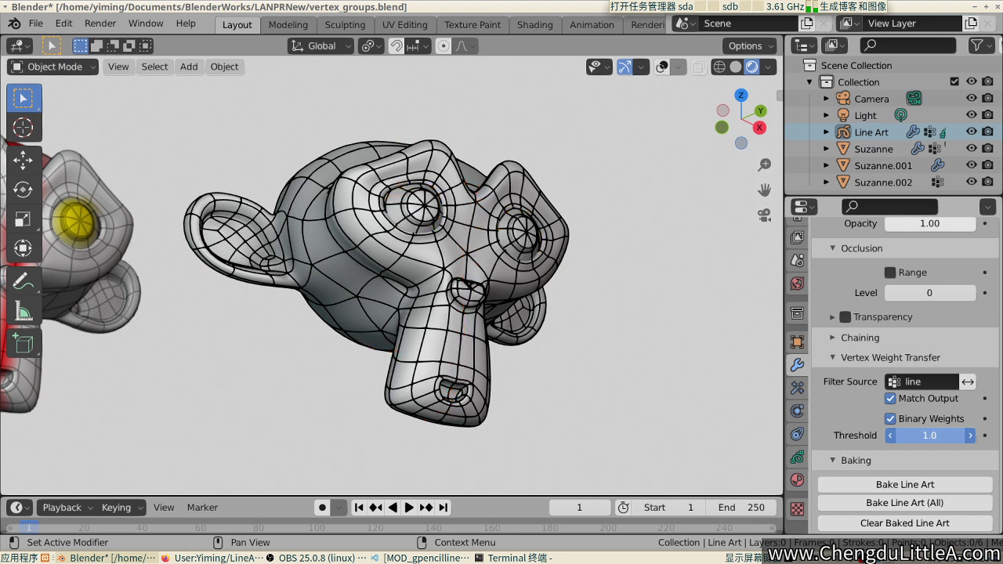
drag(929, 435, 926, 434)
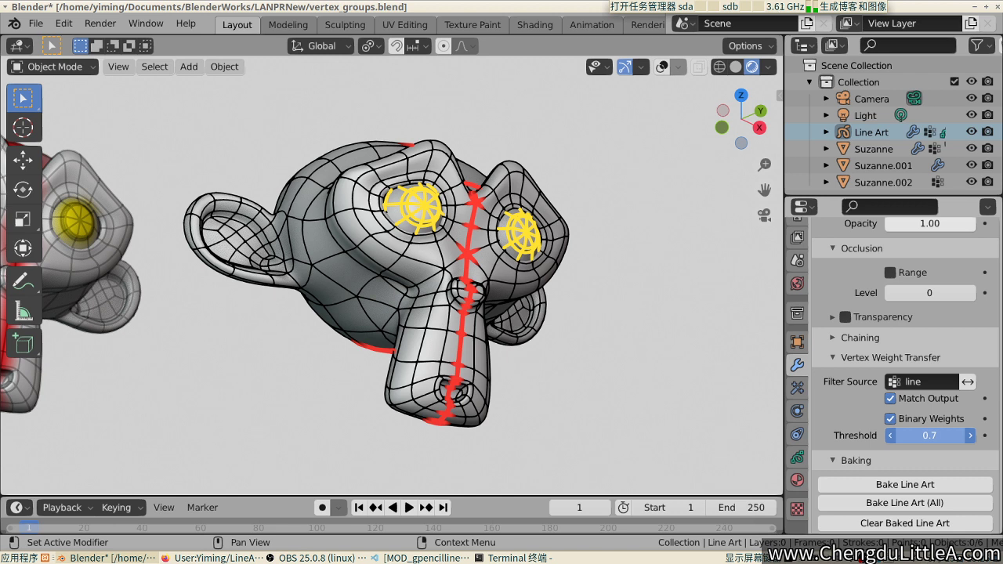
drag(925, 434, 922, 435)
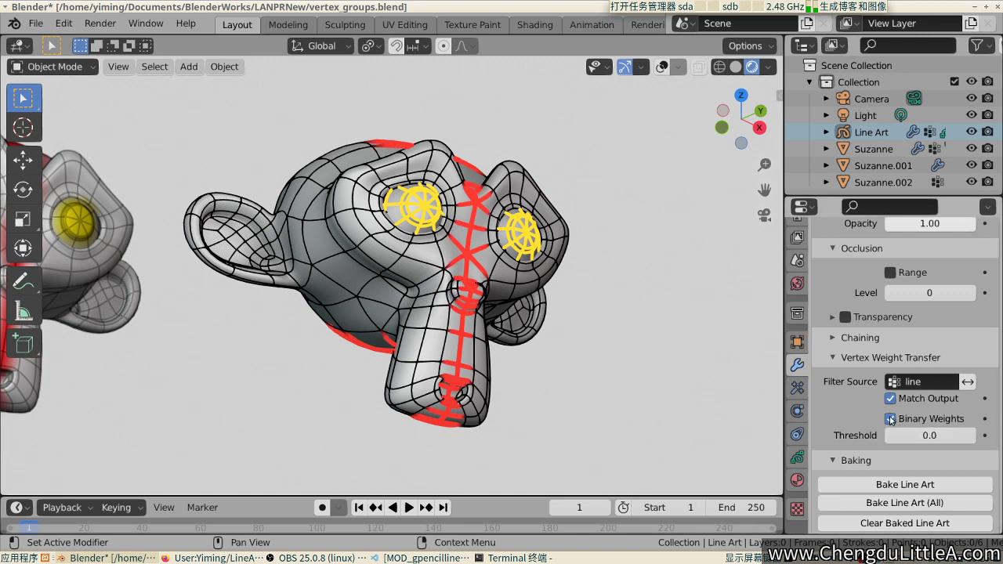
click(891, 419)
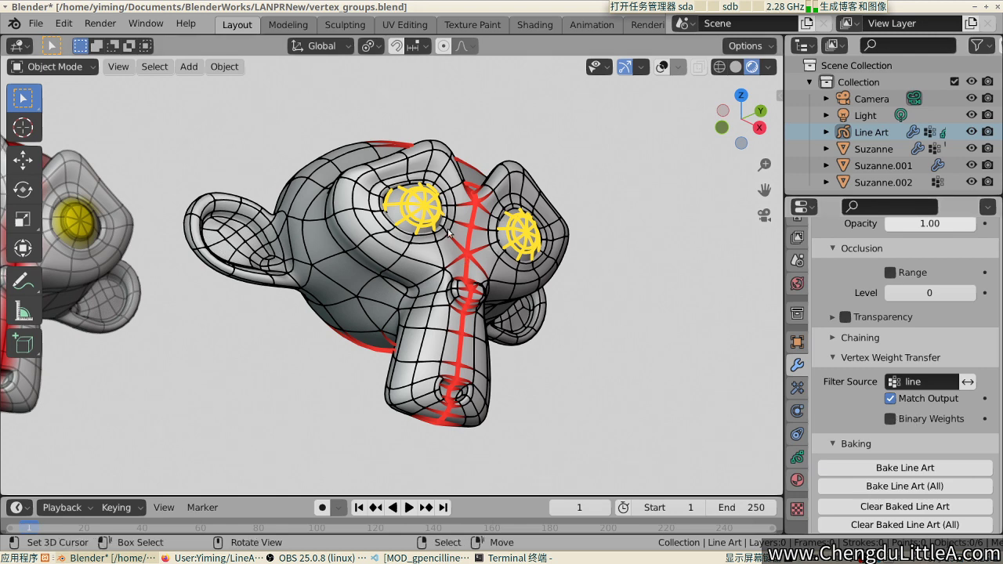
scroll(337, 344, down, 3)
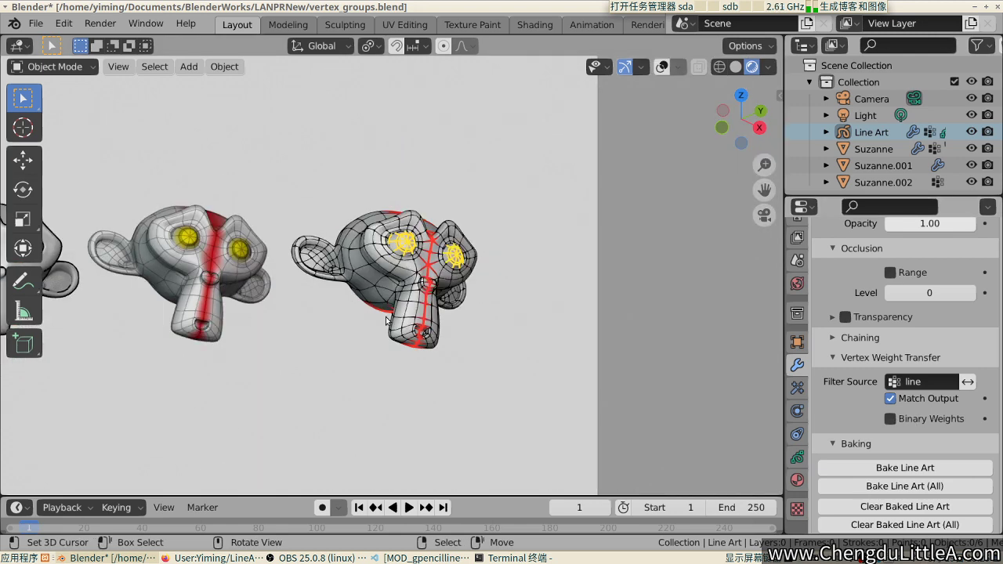
scroll(498, 245, up, 5)
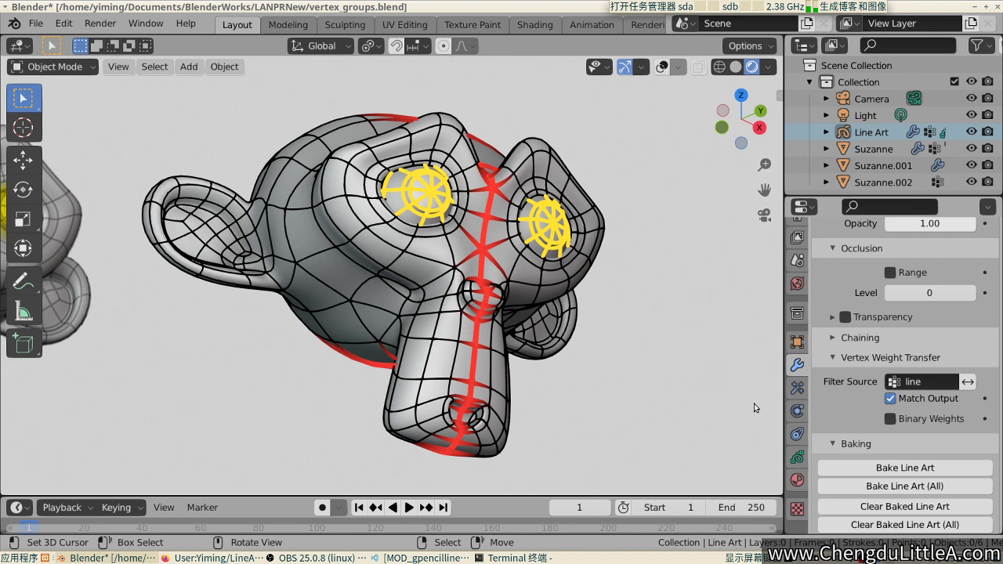
click(893, 417)
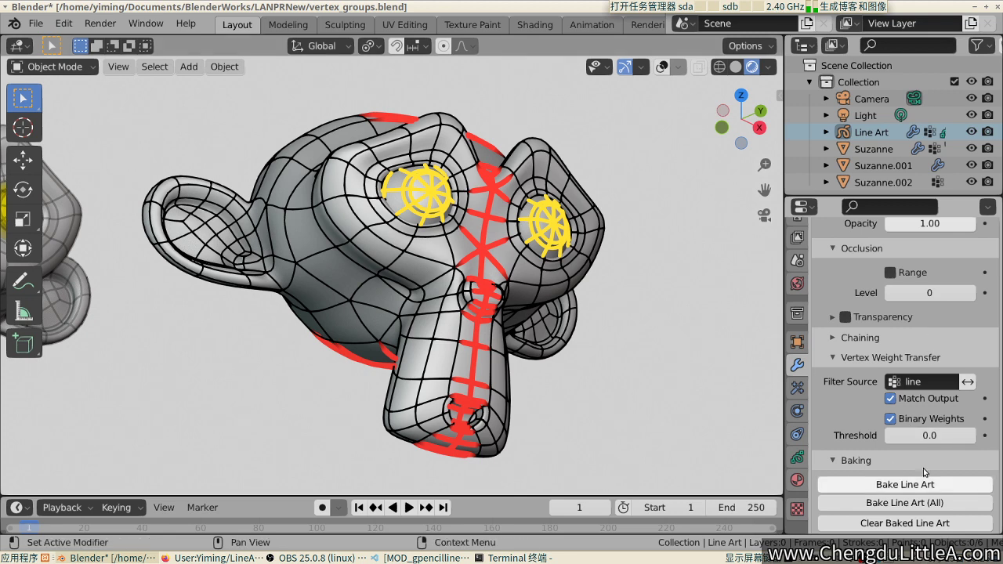
scroll(894, 360, up, 2)
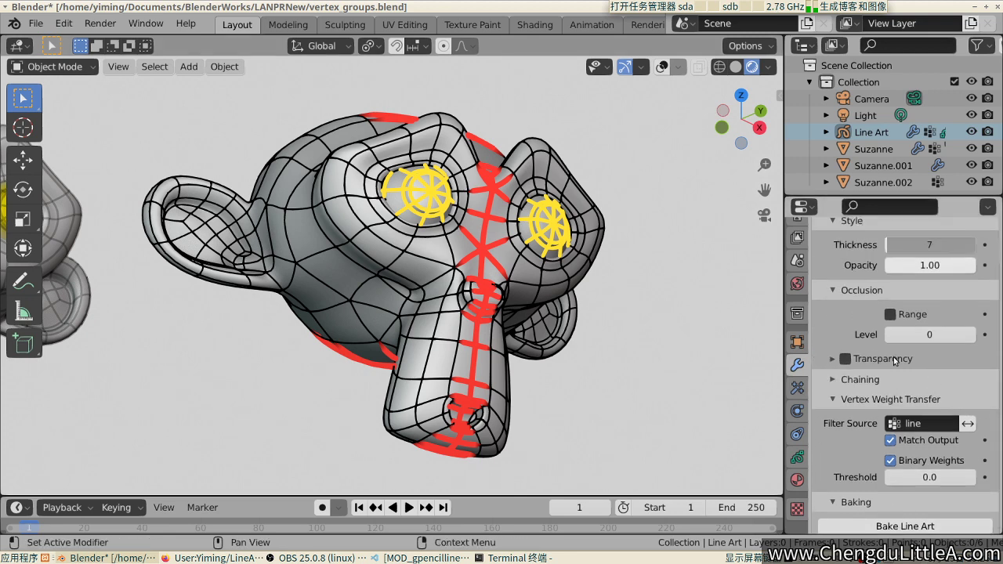
scroll(893, 357, up, 10)
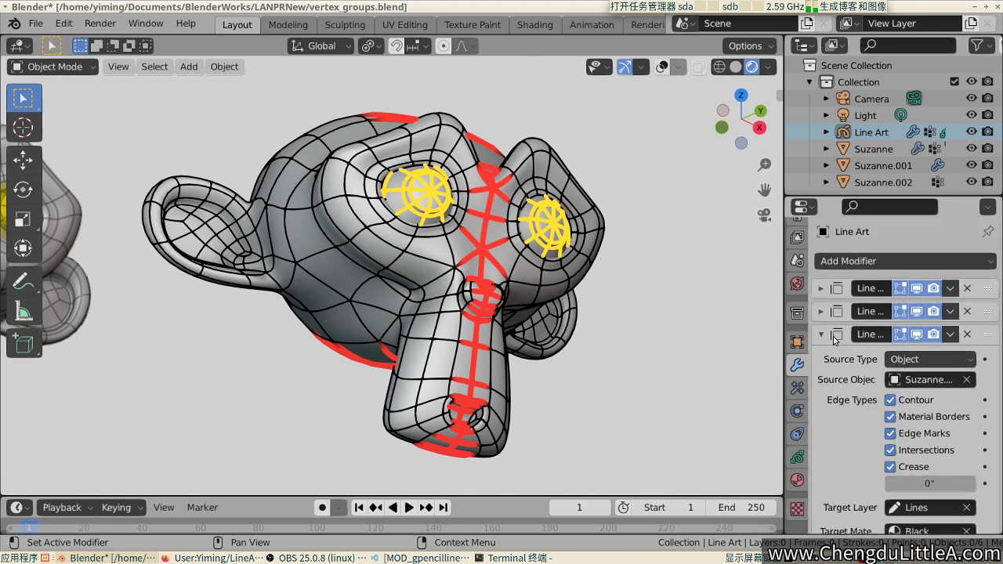
click(834, 338)
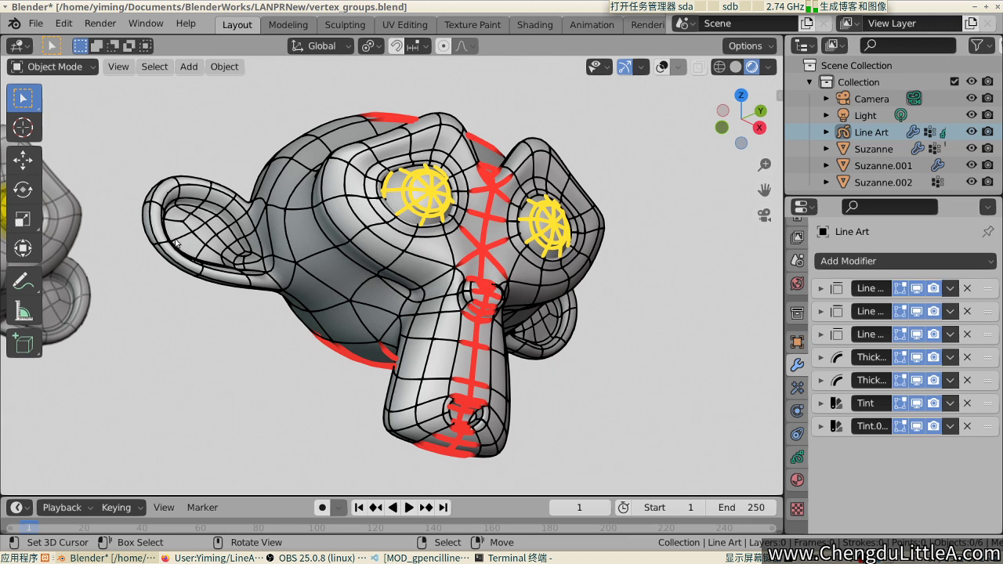
click(282, 254)
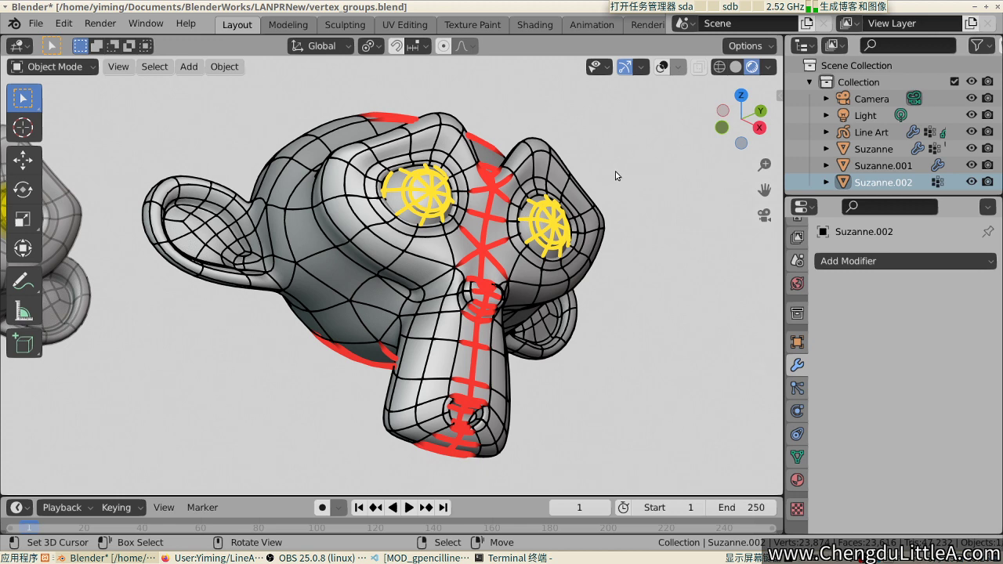
click(871, 132)
click(797, 342)
scroll(923, 338, down, 3)
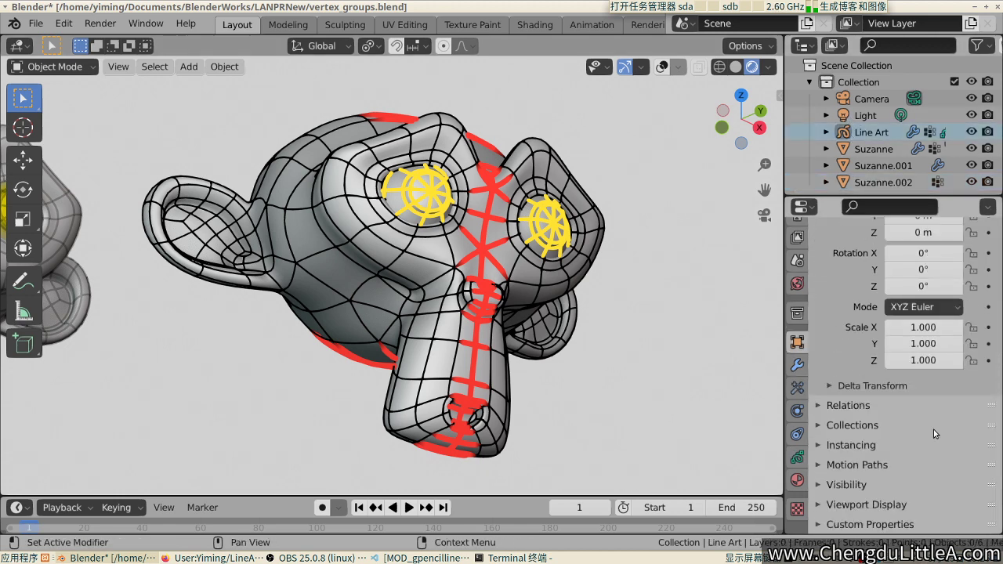
click(796, 364)
click(821, 334)
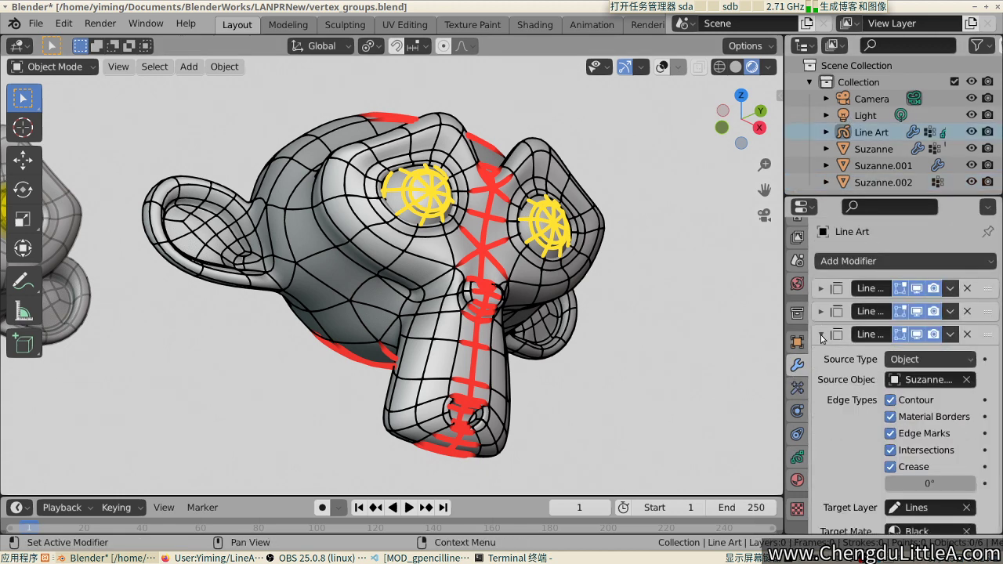
scroll(859, 385, down, 15)
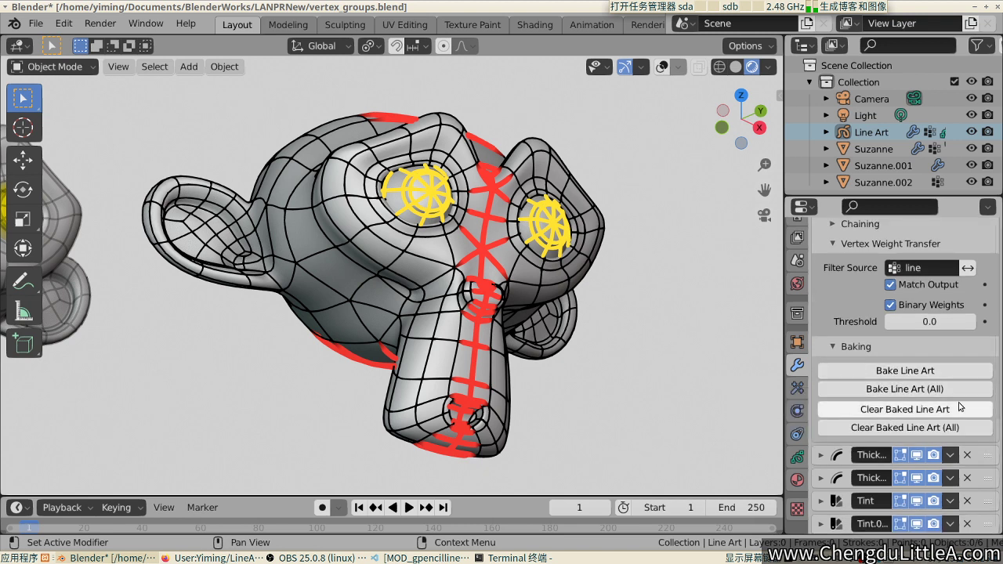
scroll(810, 292, up, 3)
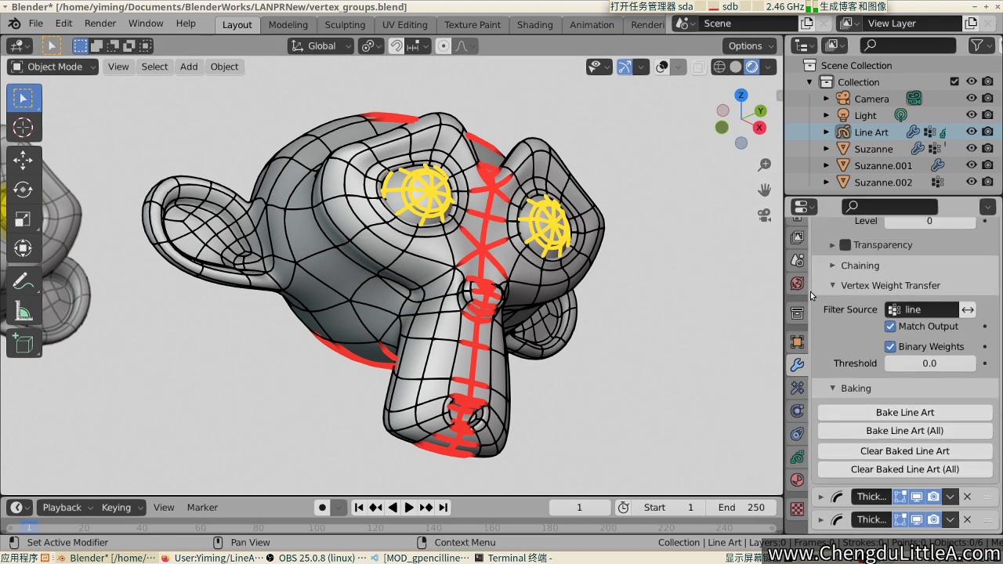
scroll(797, 282, up, 3)
click(796, 257)
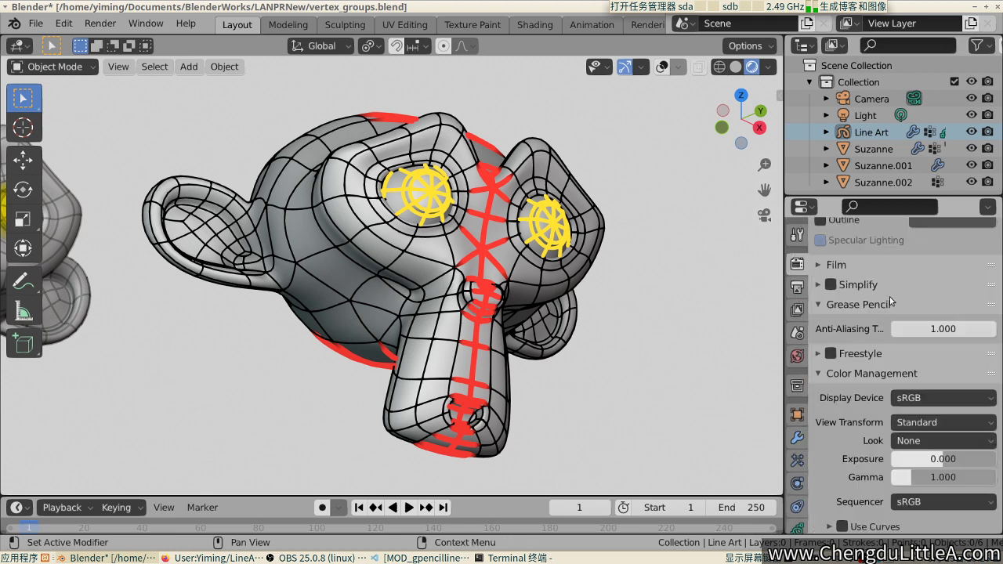
scroll(889, 297, up, 5)
click(798, 285)
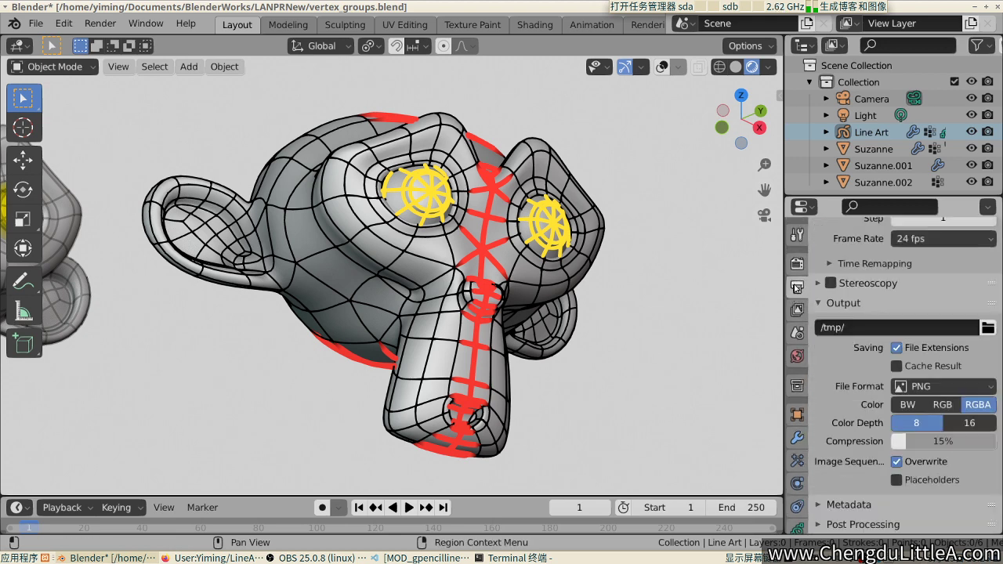
scroll(896, 369, up, 5)
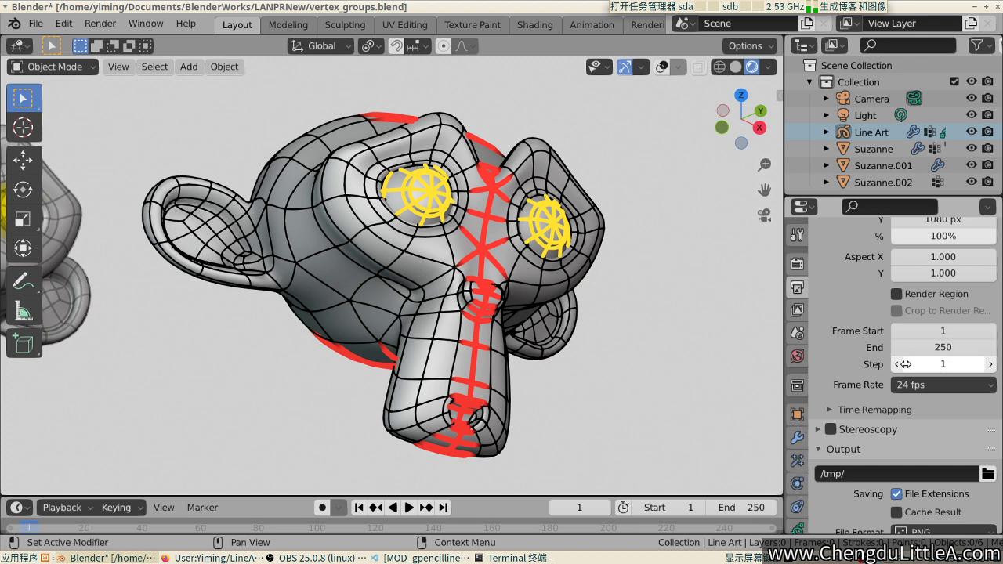
click(946, 366)
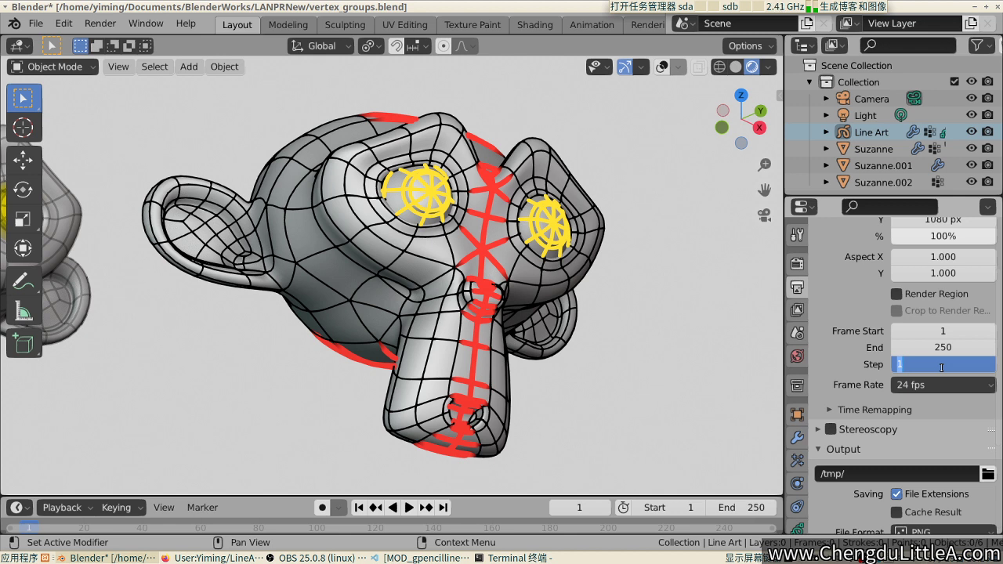
key(Return)
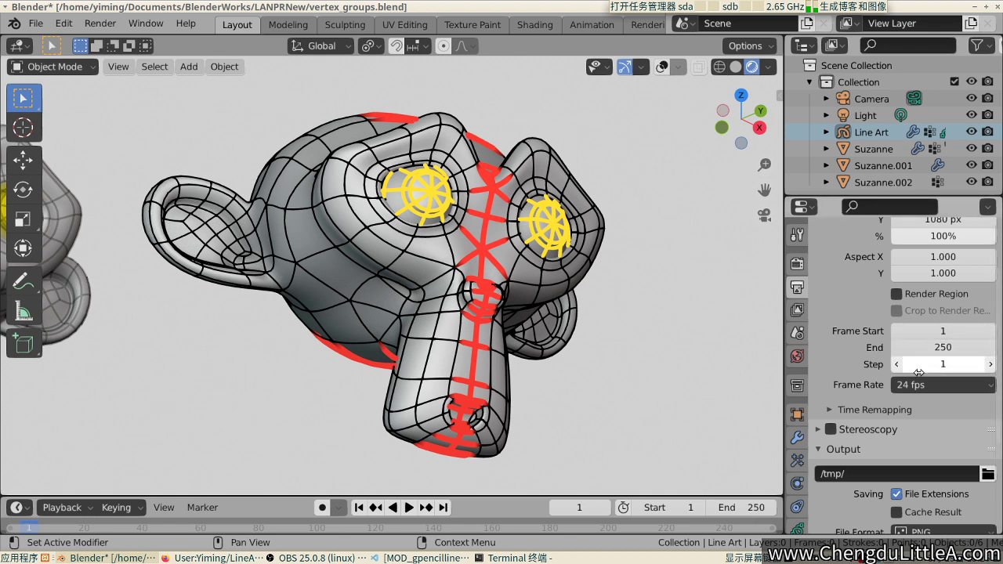
click(797, 438)
scroll(951, 404, down, 2)
scroll(951, 404, up, 2)
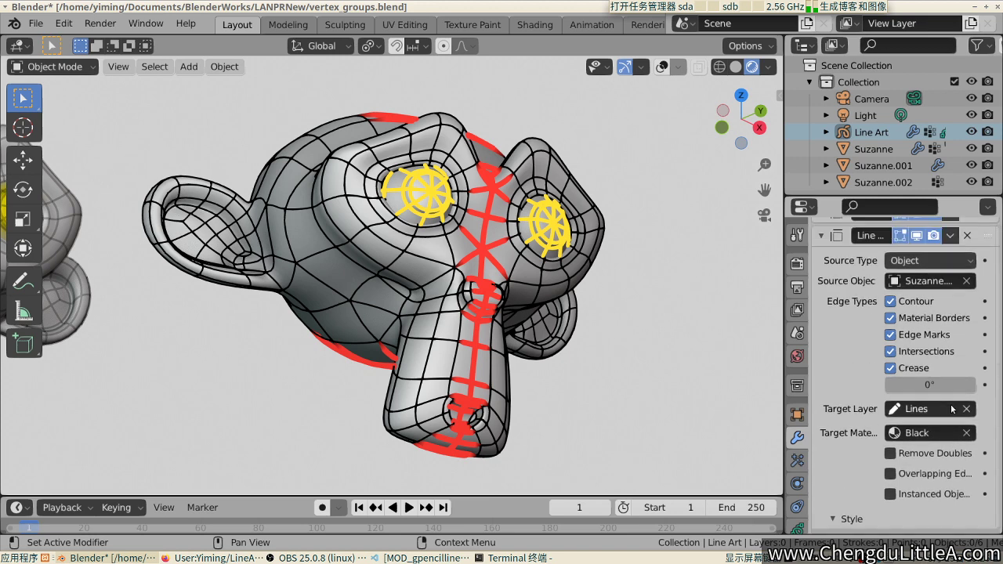
scroll(950, 404, down, 10)
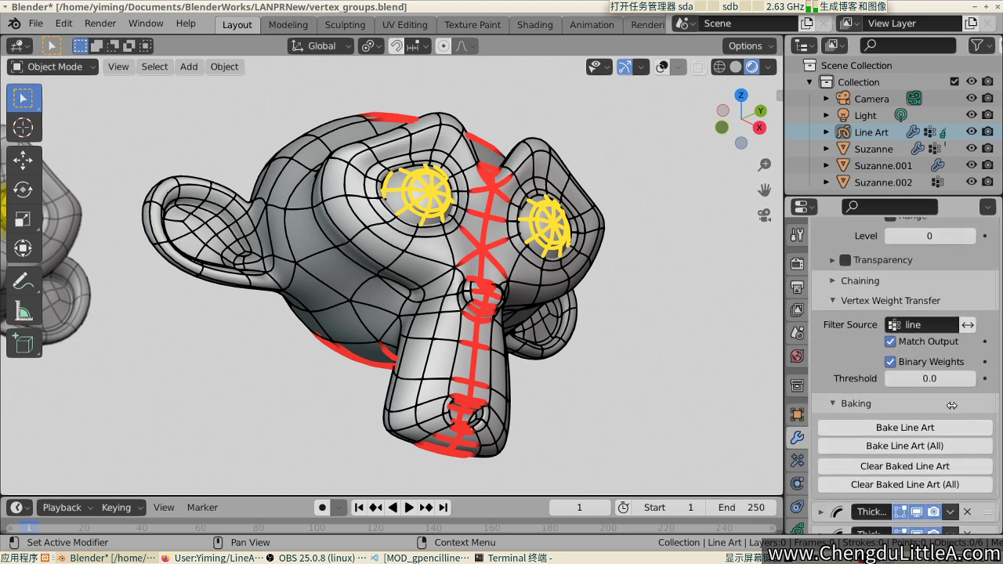
scroll(950, 405, up, 3)
scroll(308, 283, down, 5)
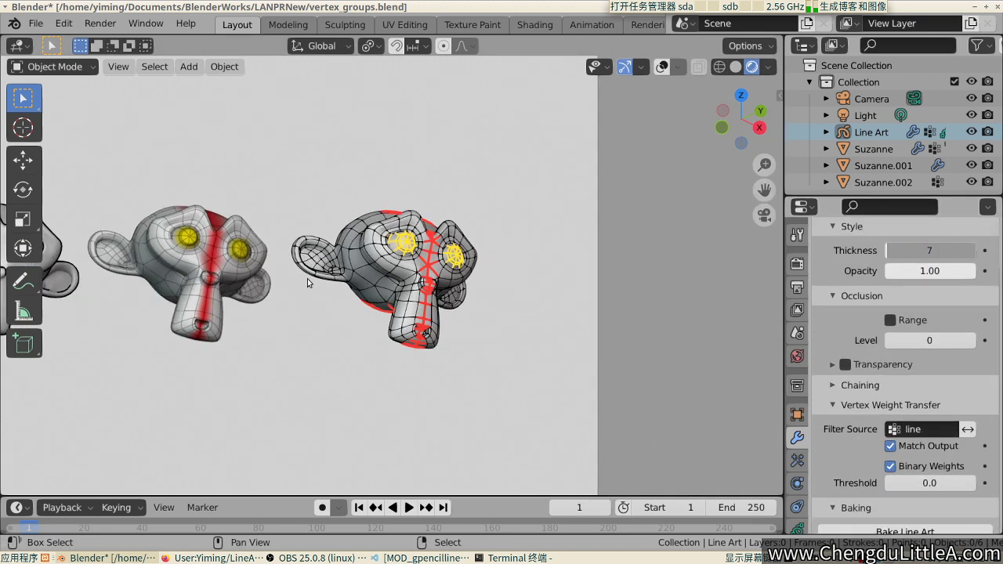
shift+middle_drag(308, 282, 457, 332)
scroll(457, 332, up, 1)
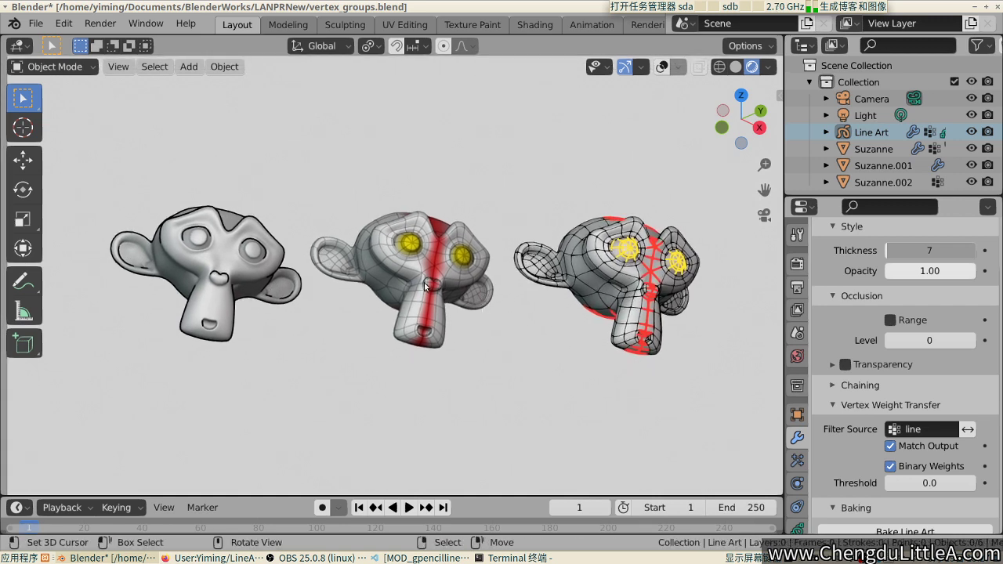